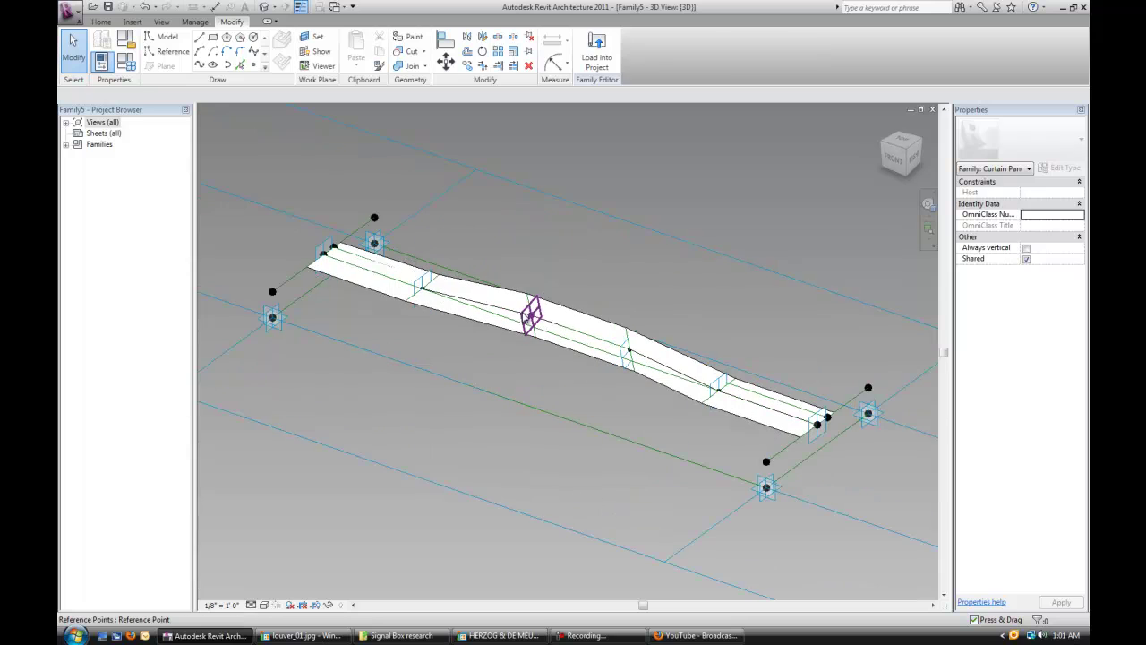
click(526, 318)
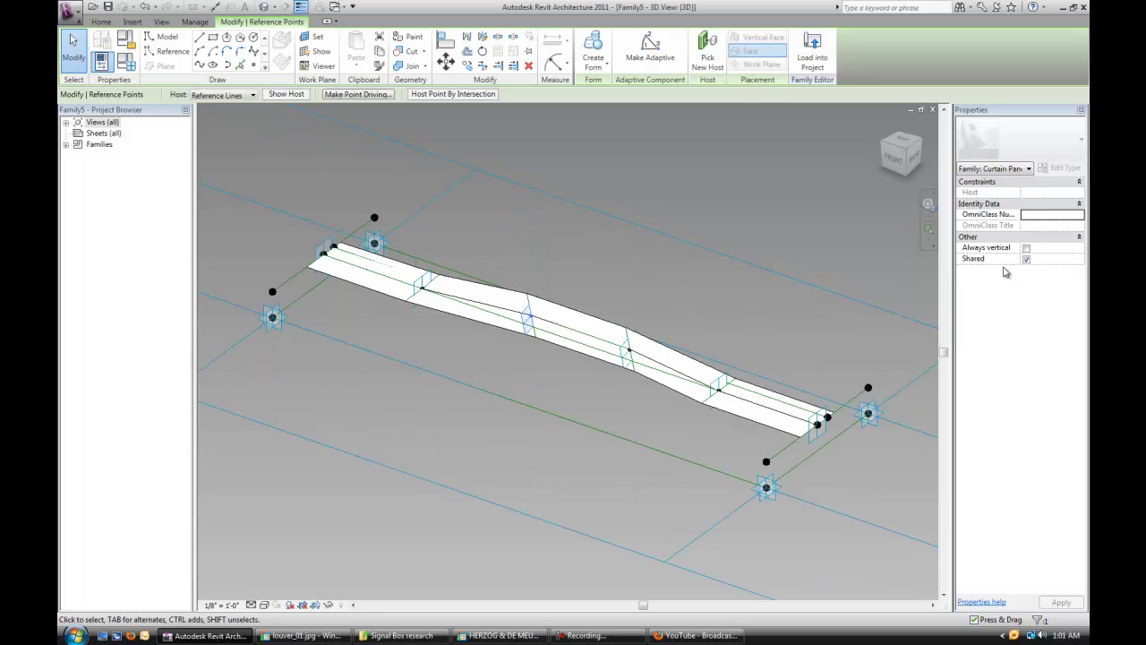
click(1081, 215)
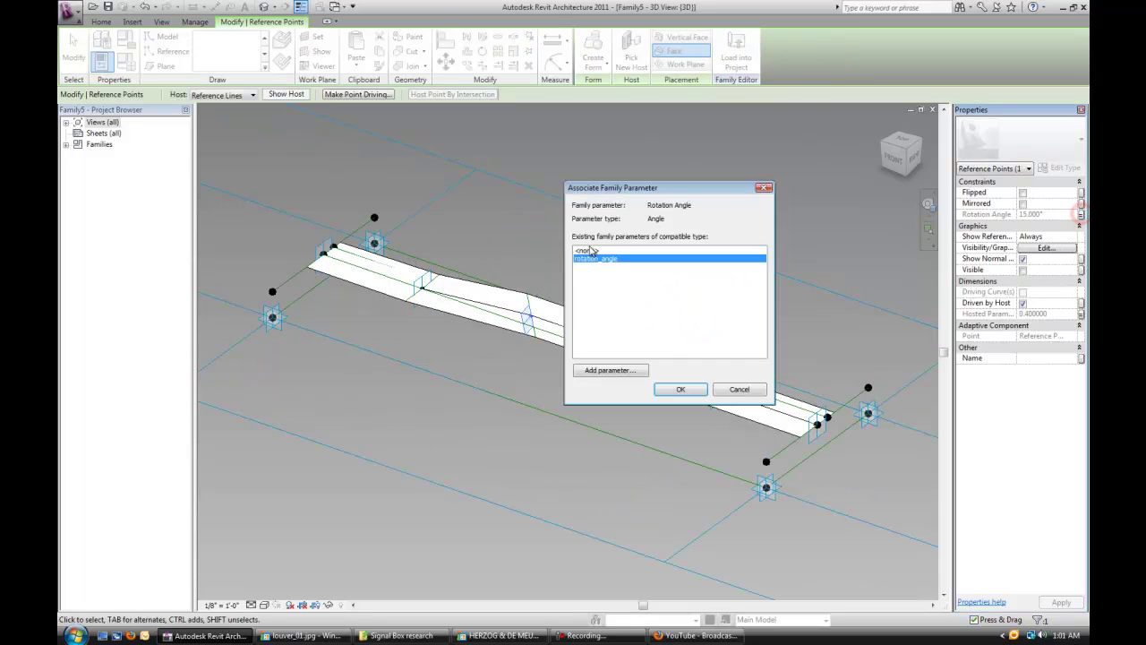
click(738, 392)
click(609, 271)
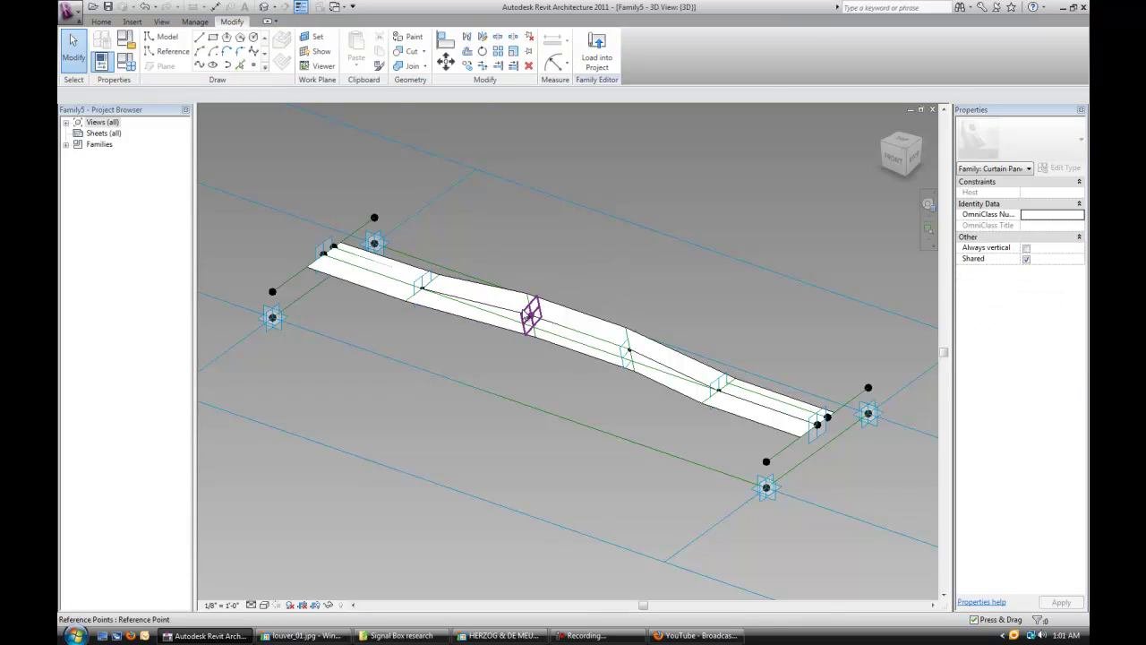
Step: Create a rotation_calc2 parameter grouped under Constraints and associate it with the Rotation Angle of the third point along the louver
click(531, 313)
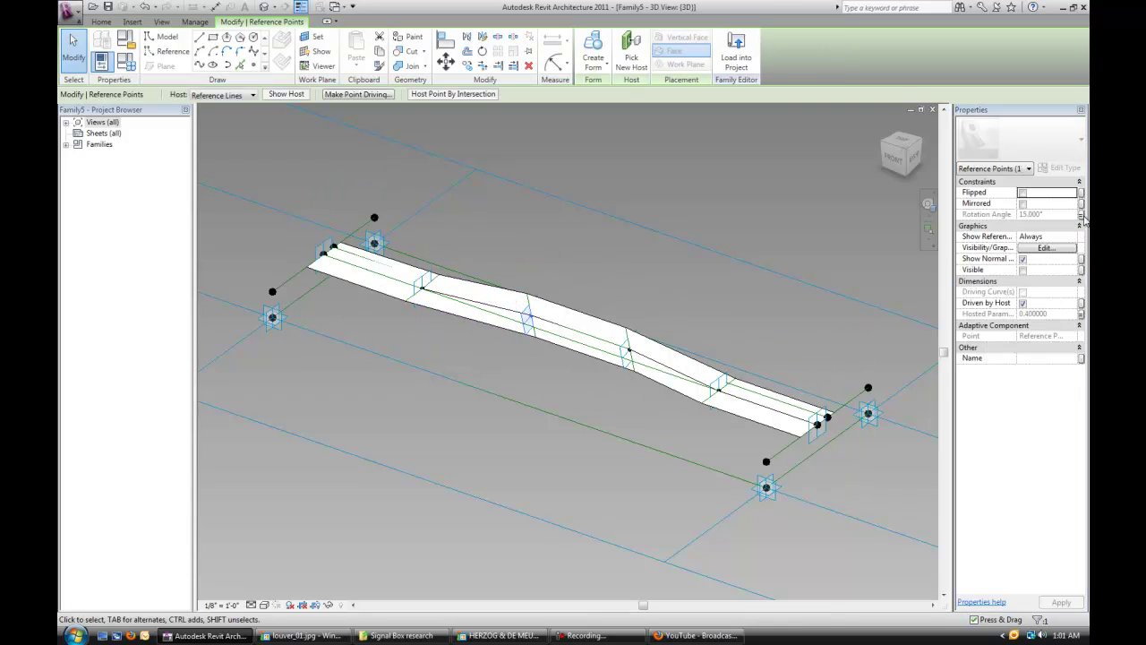
click(1080, 215)
click(633, 374)
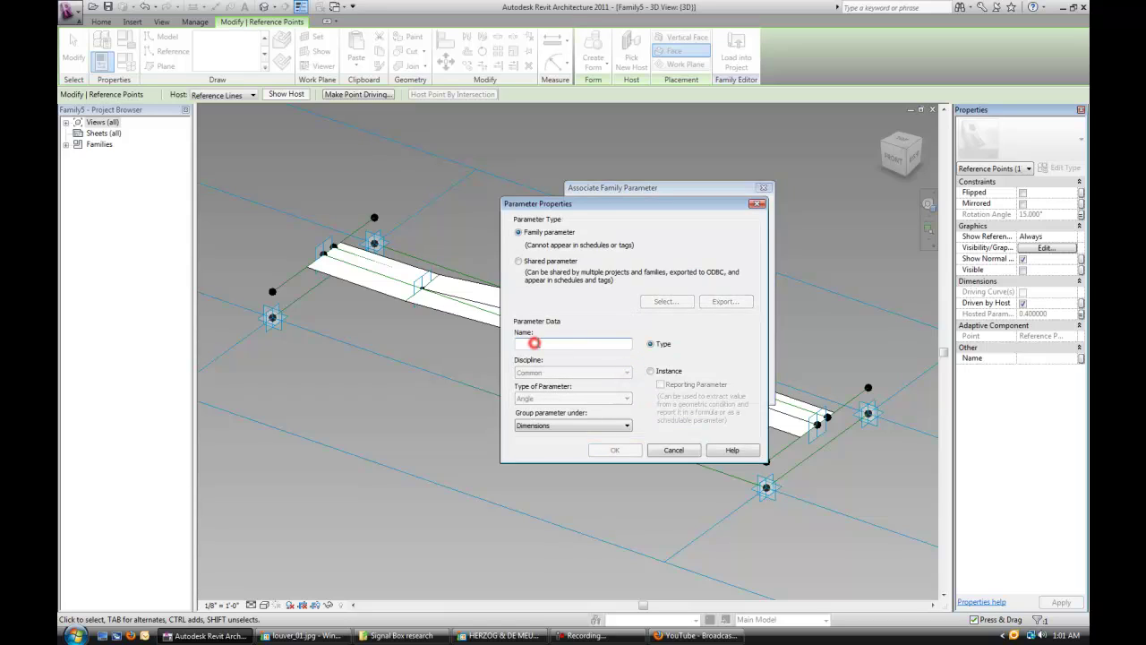
click(534, 343)
text(rotation_calc2)
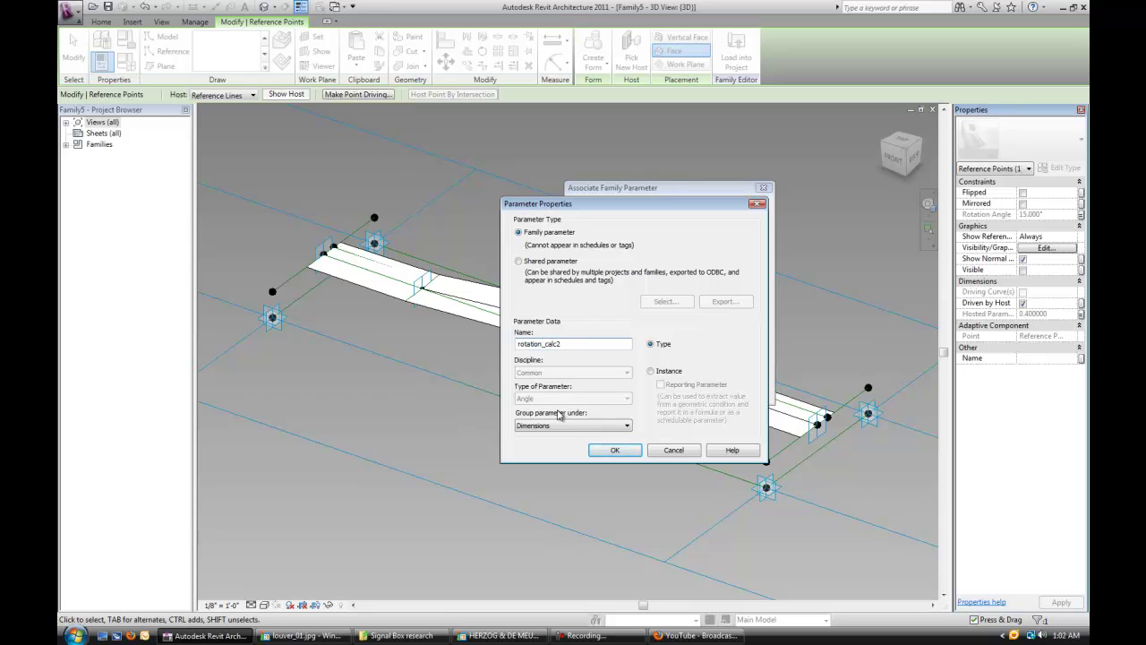
click(556, 427)
scroll(573, 358, up, 3)
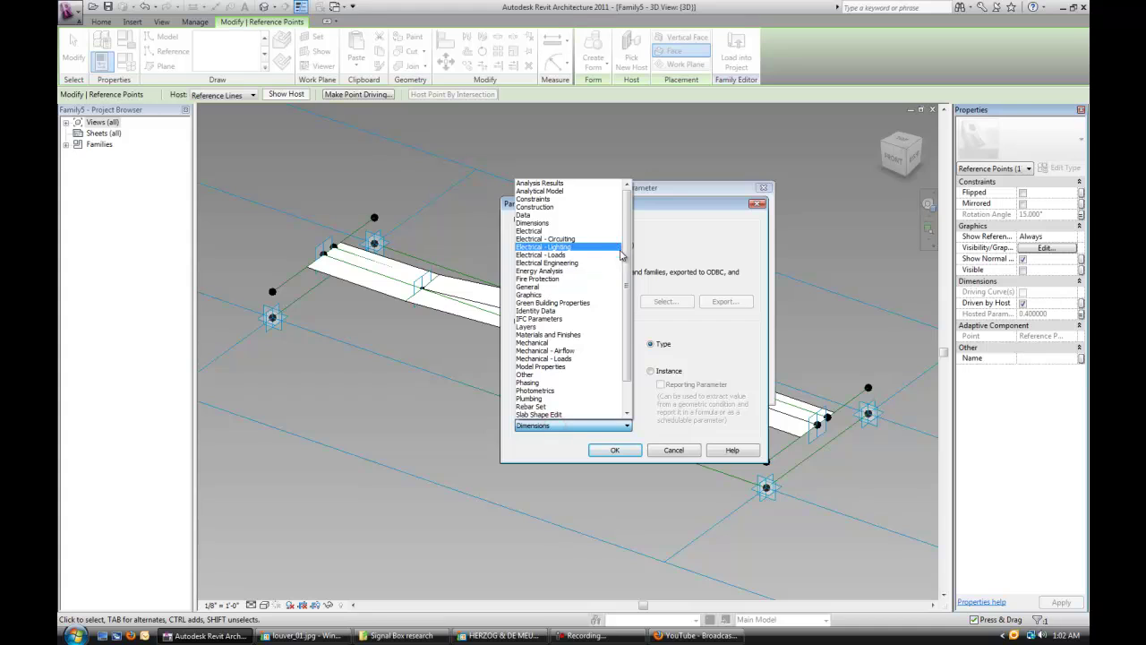
click(588, 215)
click(614, 449)
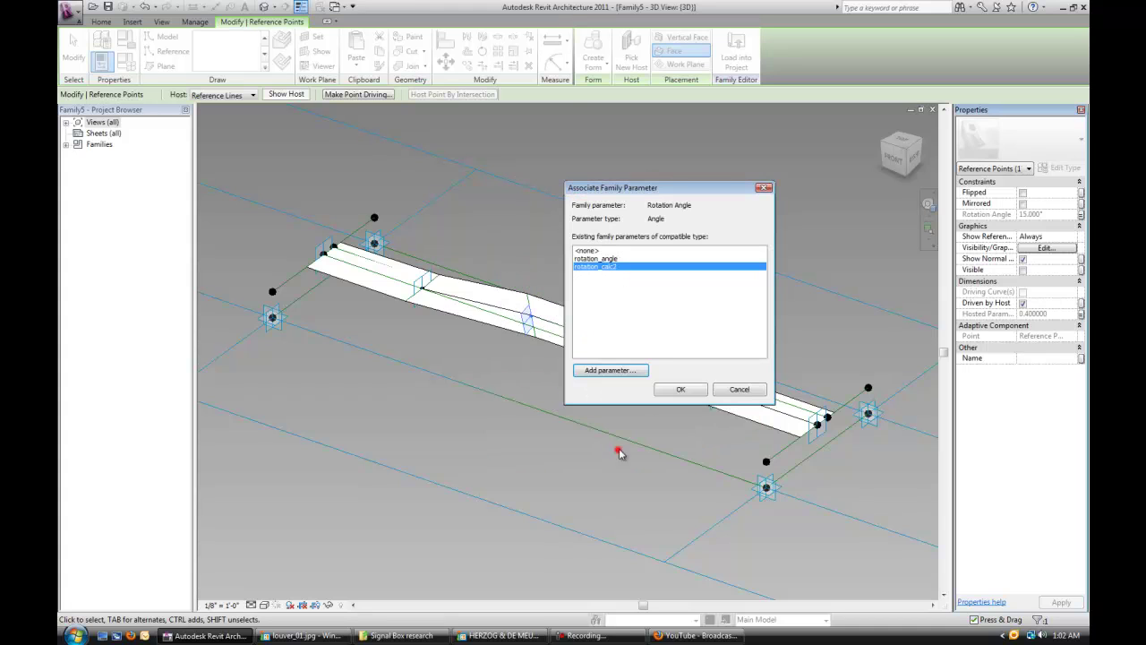
click(682, 388)
click(686, 307)
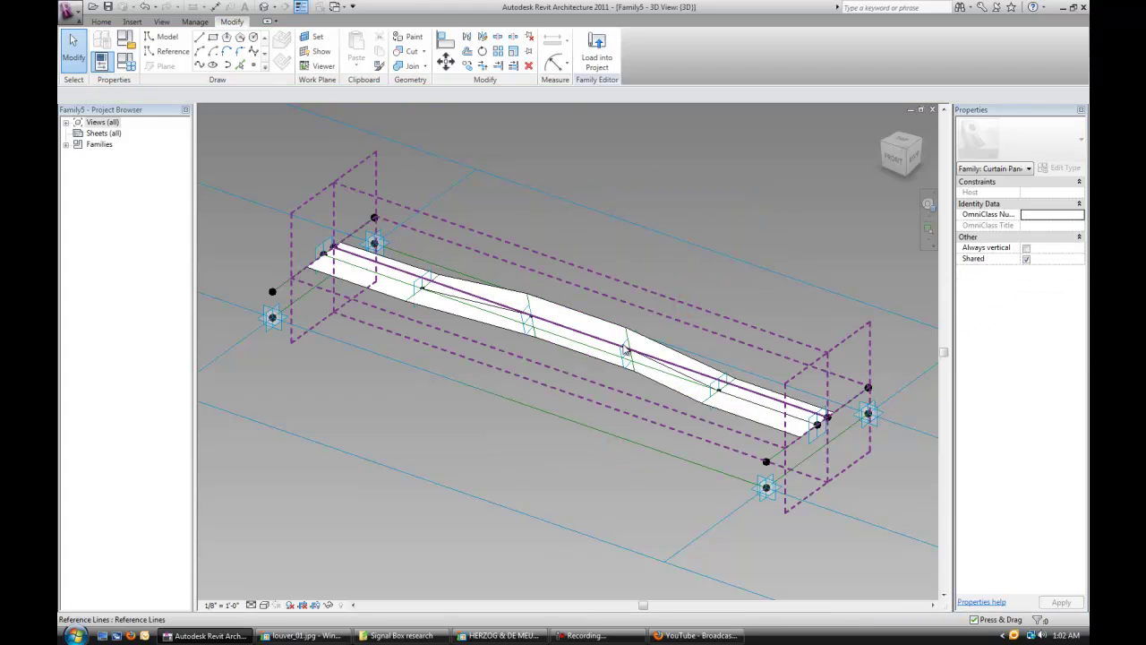
Step: Associate the Rotation Angle of the fourth point along the louver with the rotation_calc2 parameter
click(624, 356)
click(1081, 215)
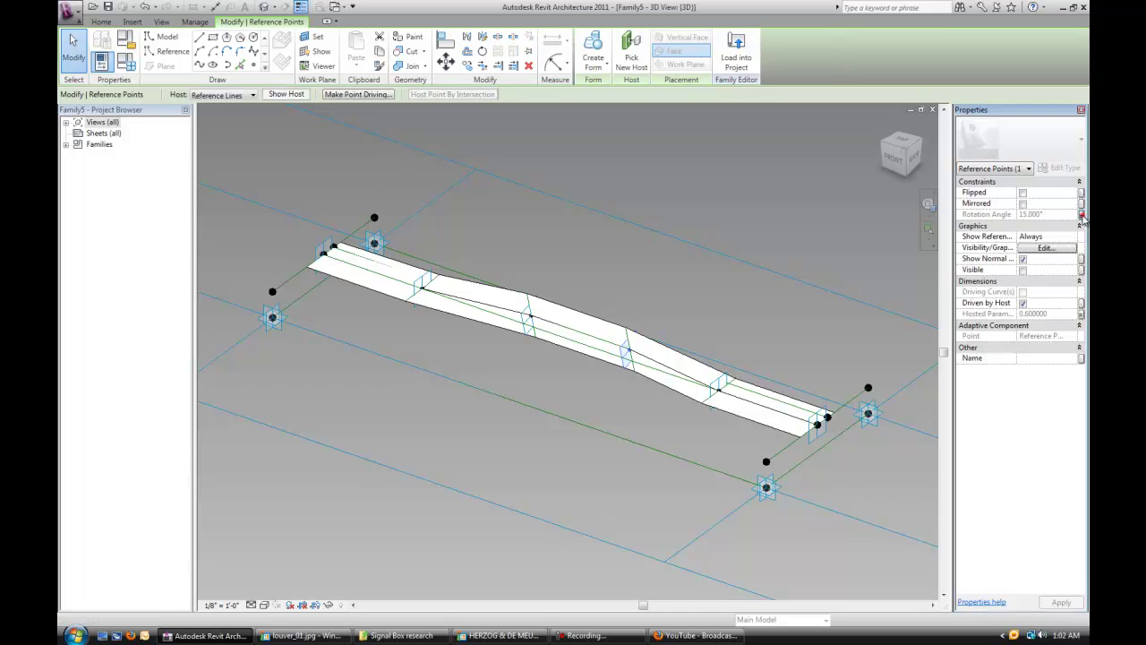
click(621, 265)
click(680, 388)
click(685, 304)
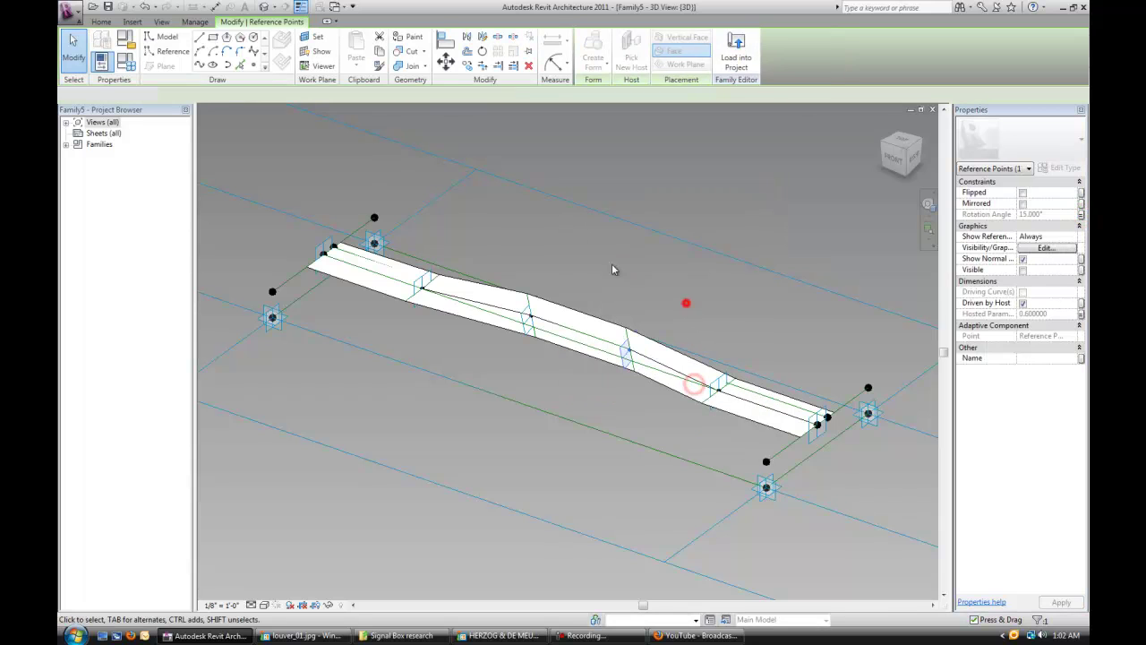
Step: Give rotation_calc the family type formula if(rotation_angle < 90°, if(rotation_angle > 0°, rotation_angle, 0°), 90°)
click(126, 61)
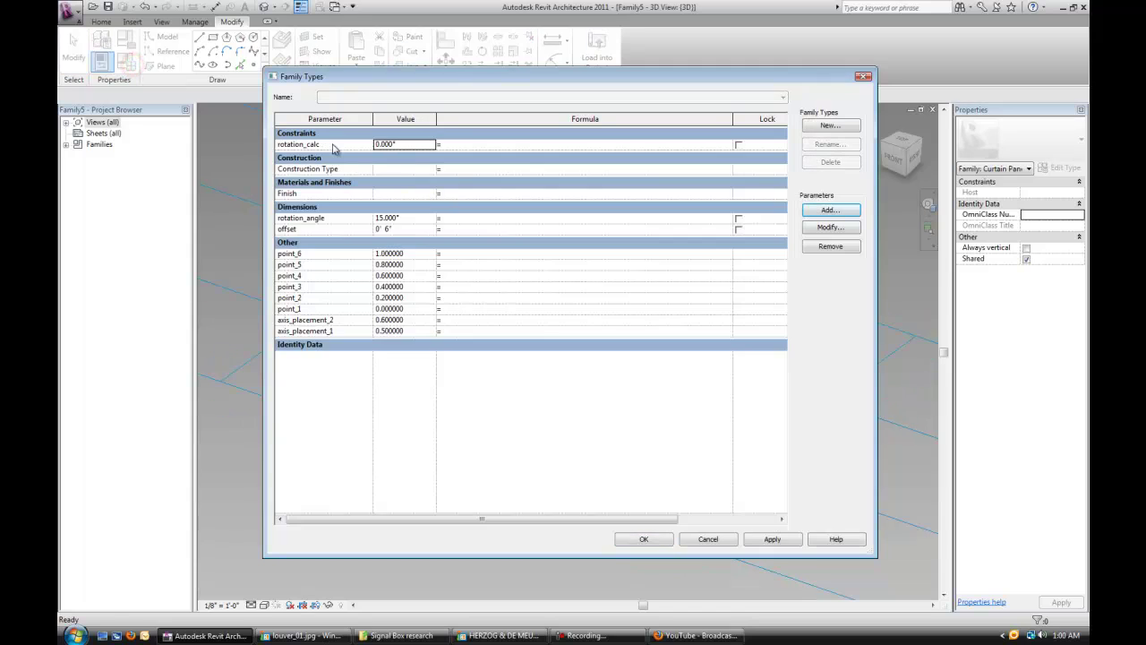
click(476, 146)
click(475, 148)
Step: Set rotation_angle to -10° to test the formula's lower limit
click(408, 218)
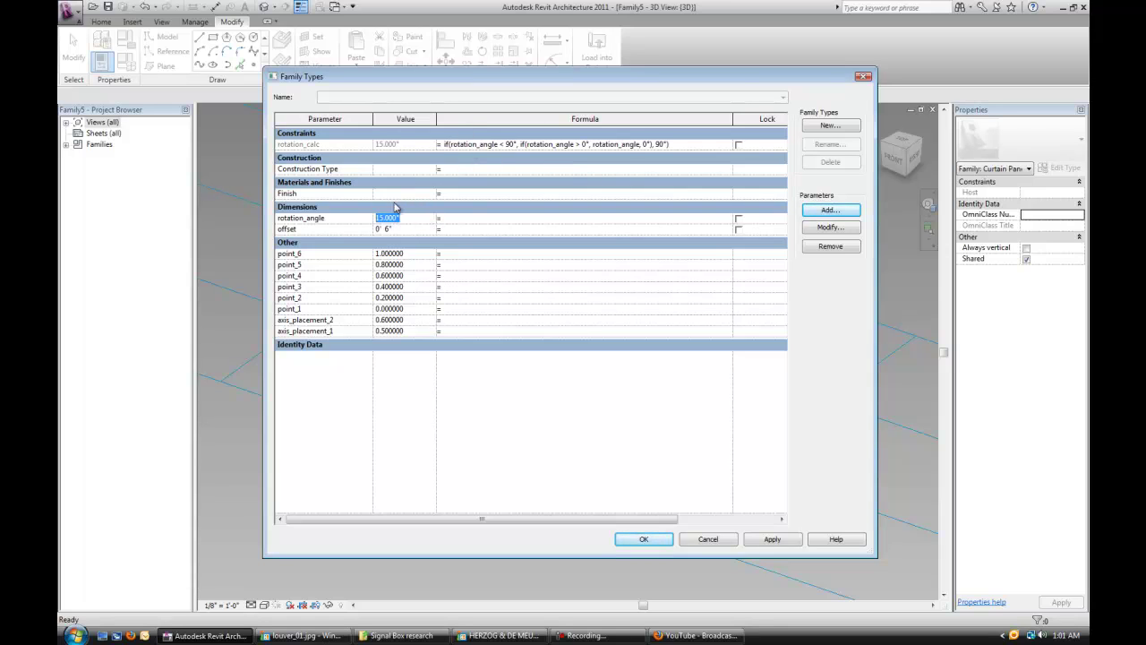
click(411, 219)
text(-10)
key(Tab)
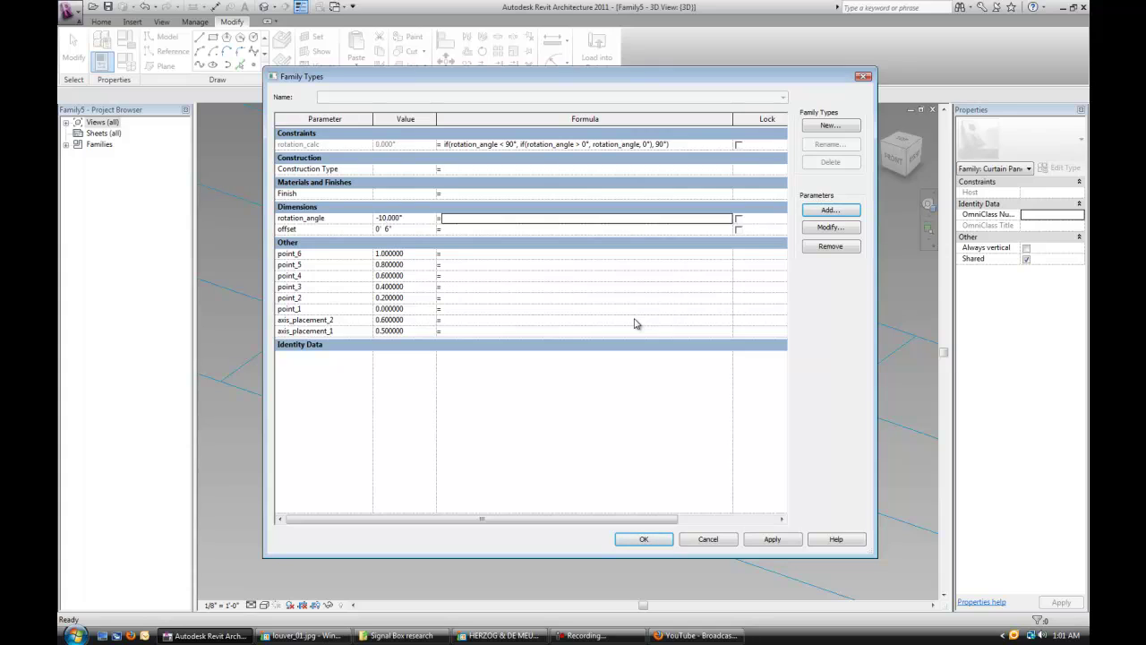
Step: Set rotation_angle to 99° to test the formula's upper limit
click(410, 222)
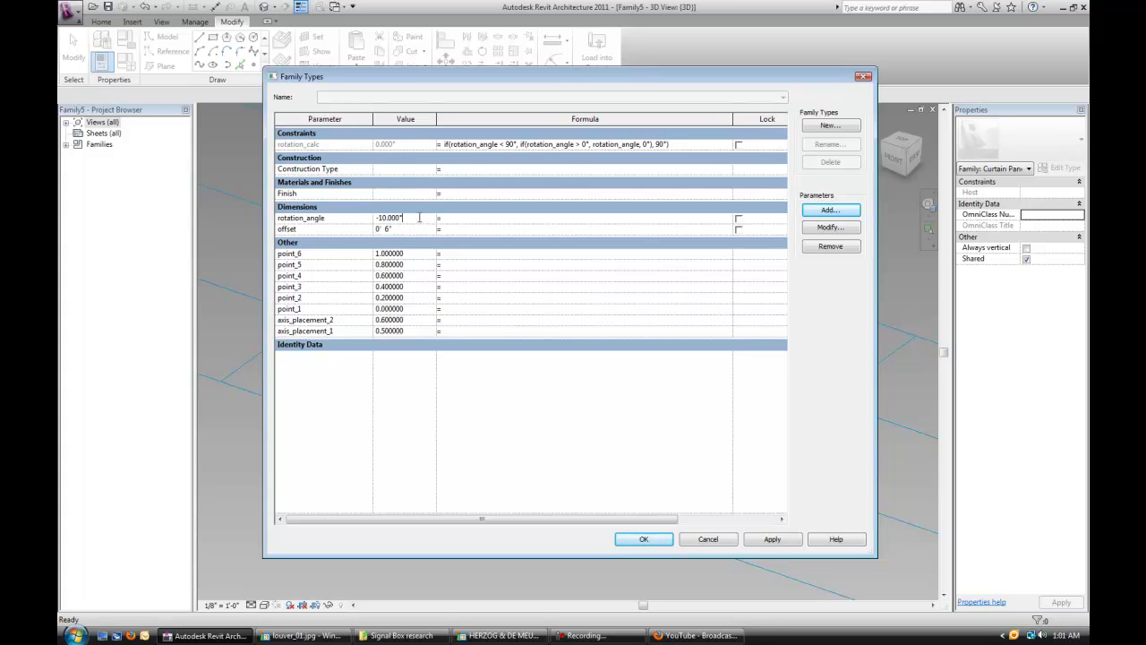
drag(418, 218, 361, 220)
text(99)
key(Tab)
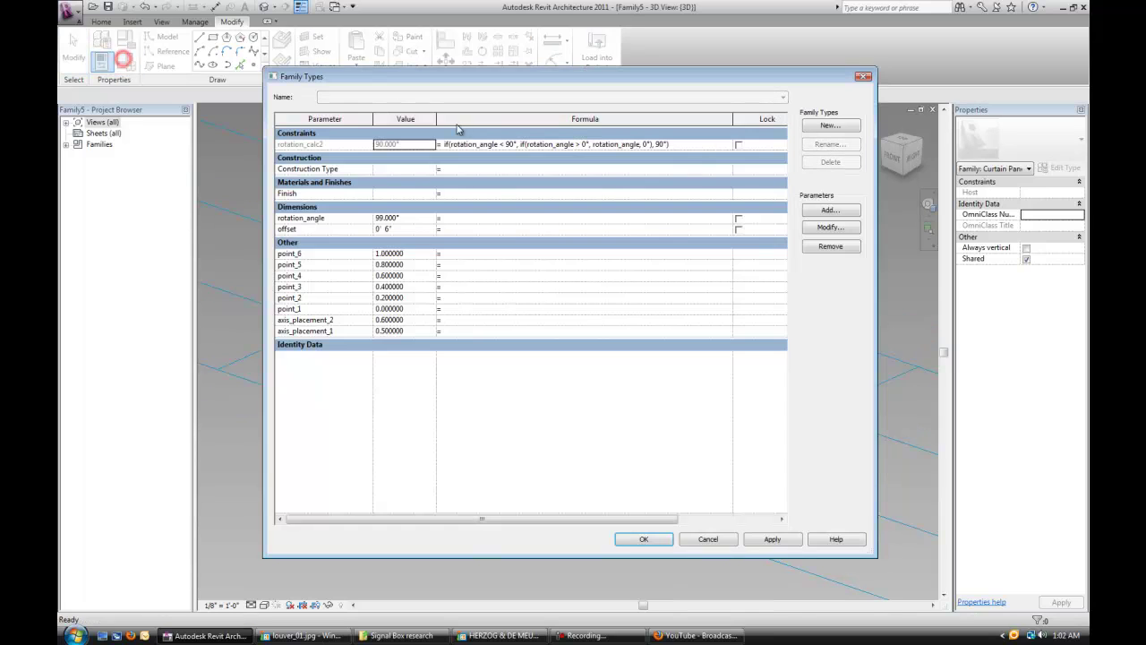
Step: Set rotation_angle to 15° and apply the family type values to the model
click(414, 217)
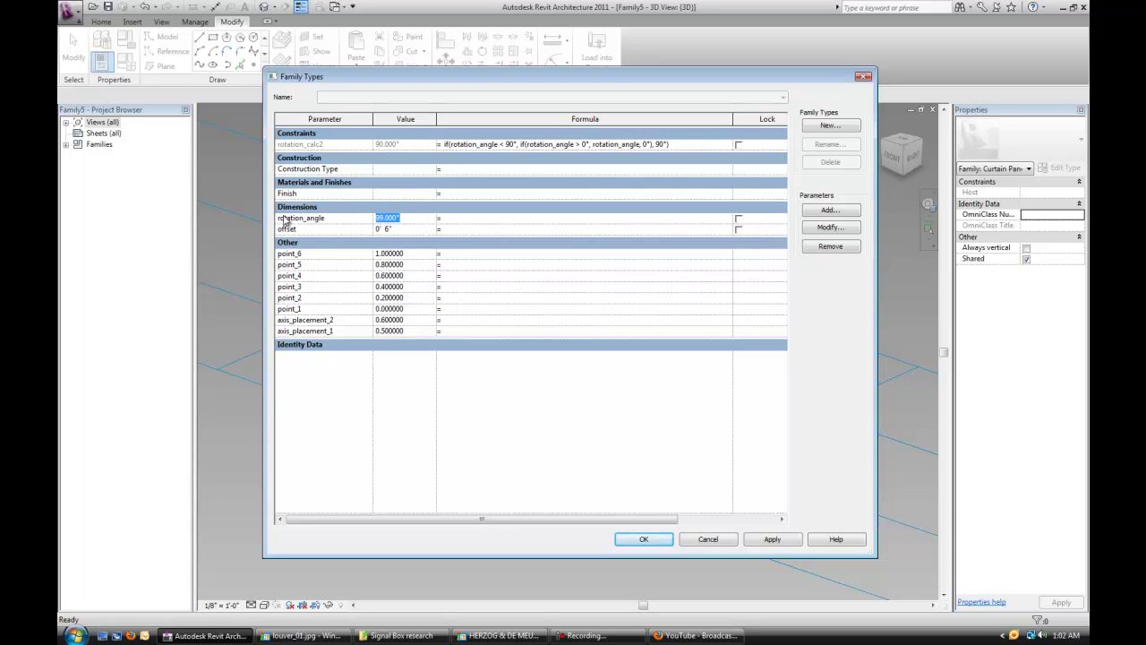
text(15)
key(Tab)
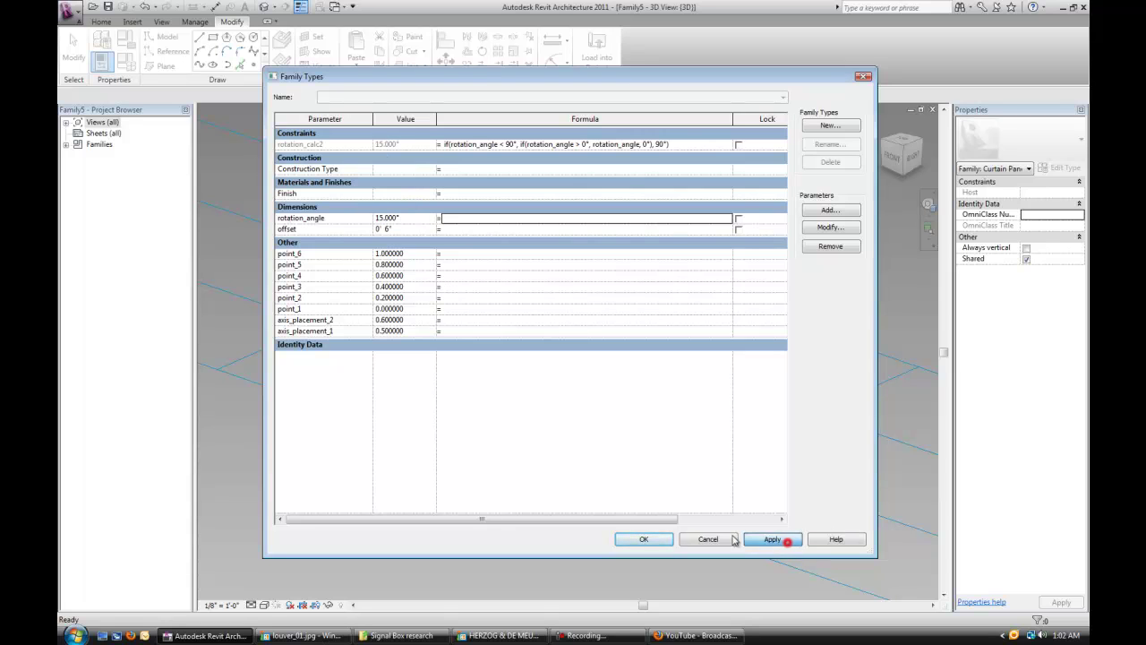
click(652, 537)
Step: Set the point_1 family parameter to 0.3 and check how the louver's end panel changes
mouse_move(632, 459)
shift+middle_down()
mouse_move(683, 424)
mouse_move(626, 443)
shift+middle_up()
scroll(527, 370, up, 2)
shift+middle_drag(528, 374, 474, 389)
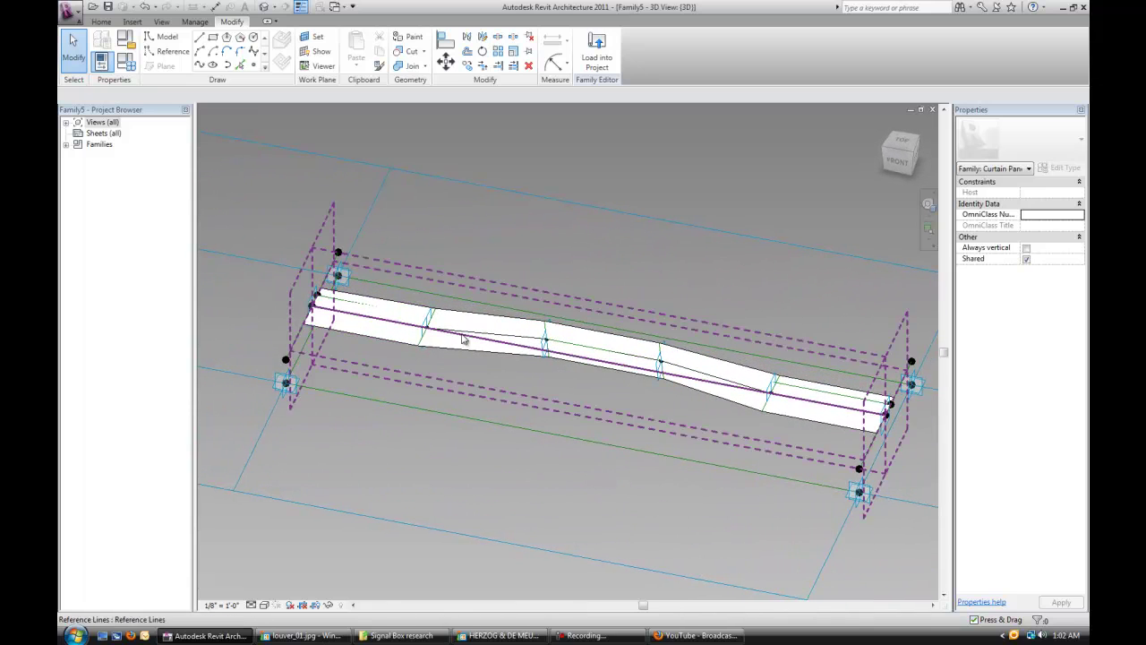
key(Tab)
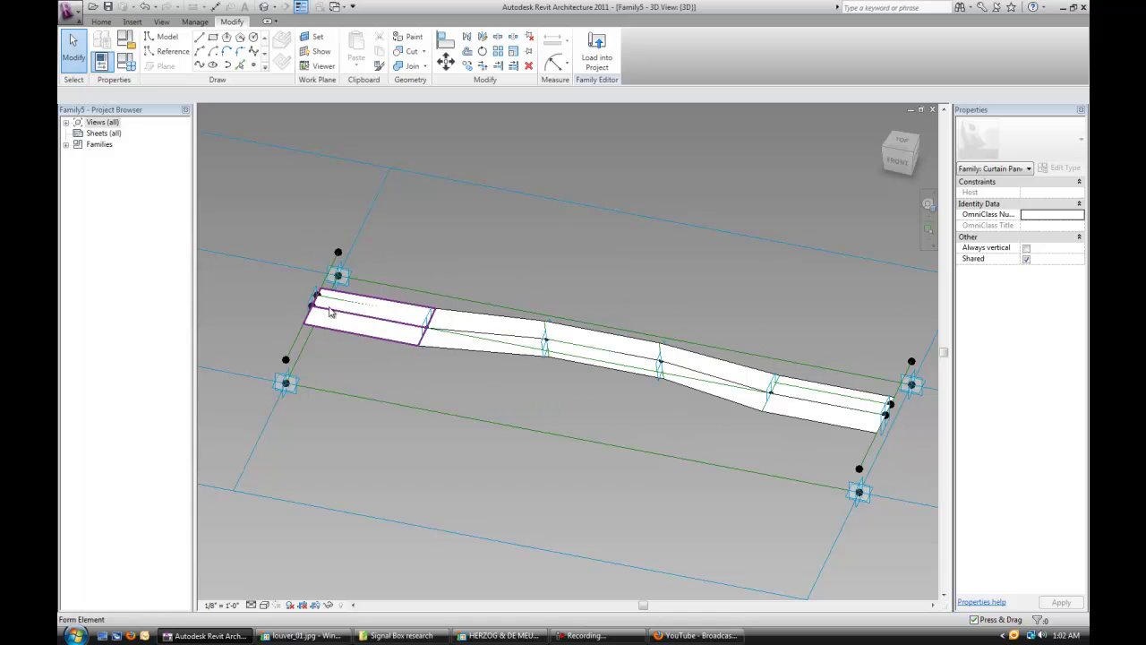
scroll(314, 304, up, 3)
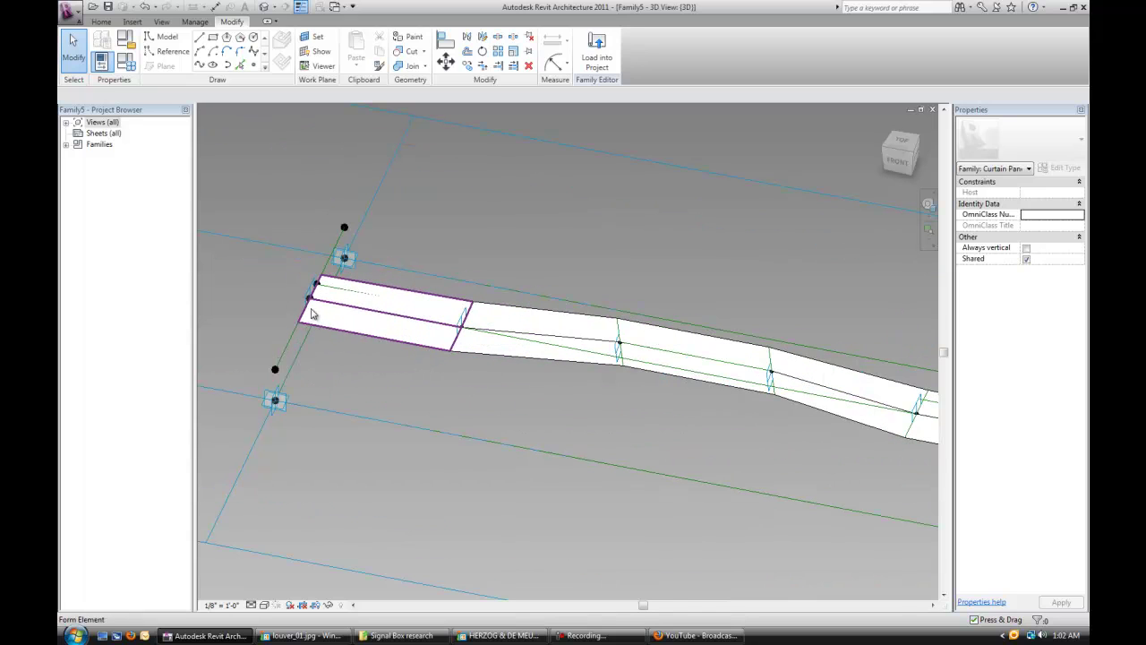
click(126, 61)
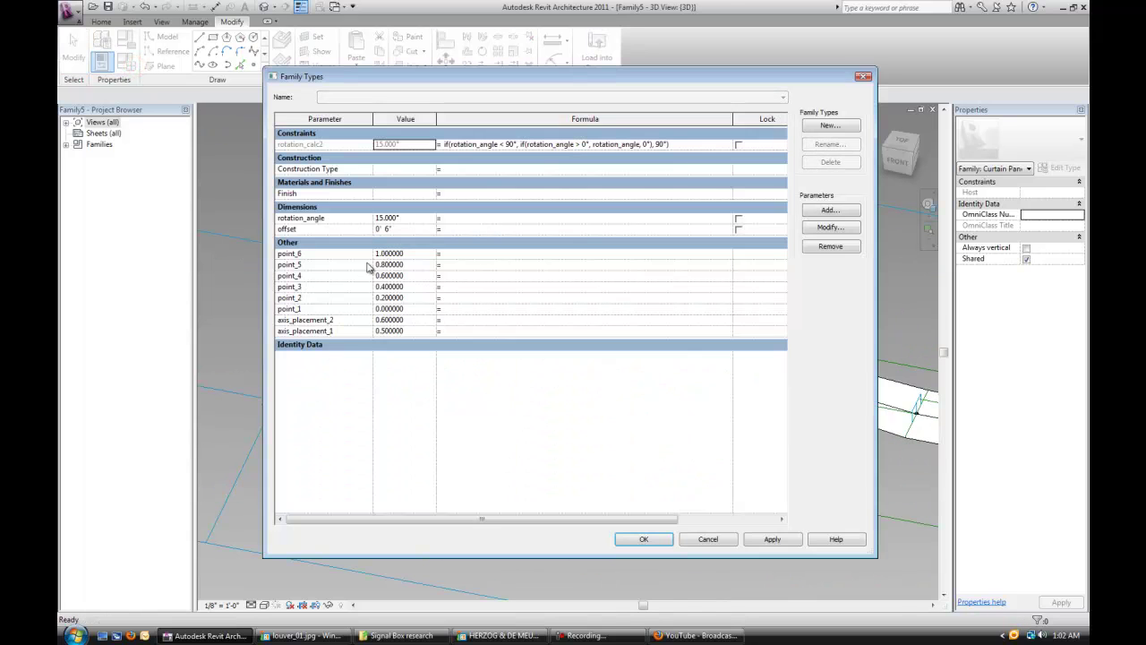
click(417, 308)
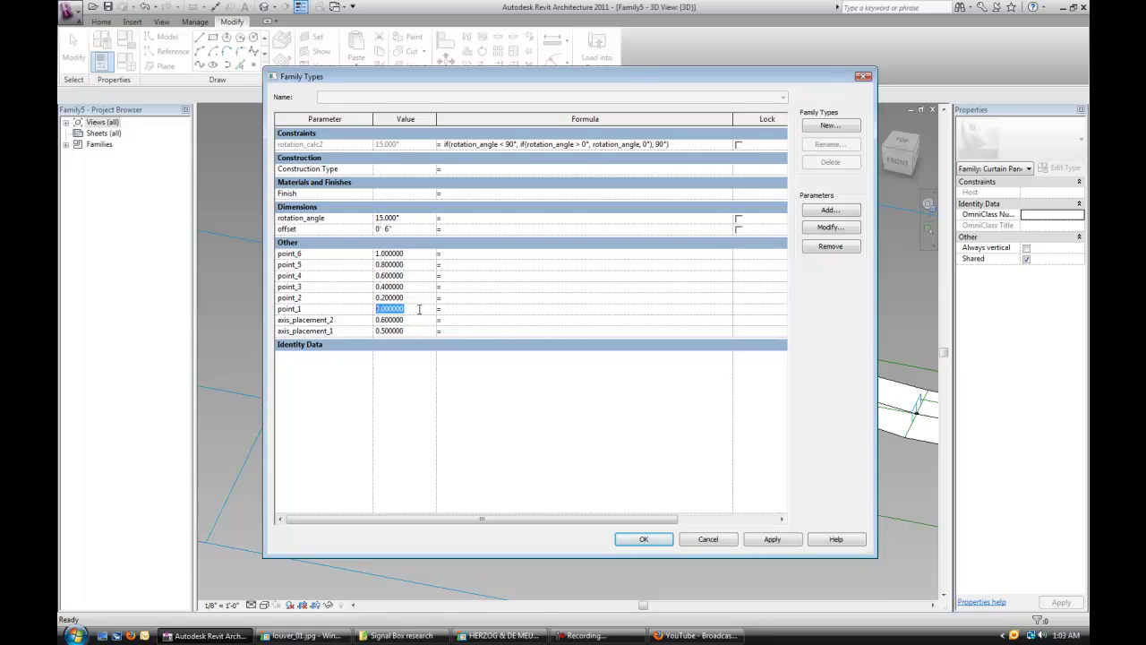
text(0.3)
key(Tab)
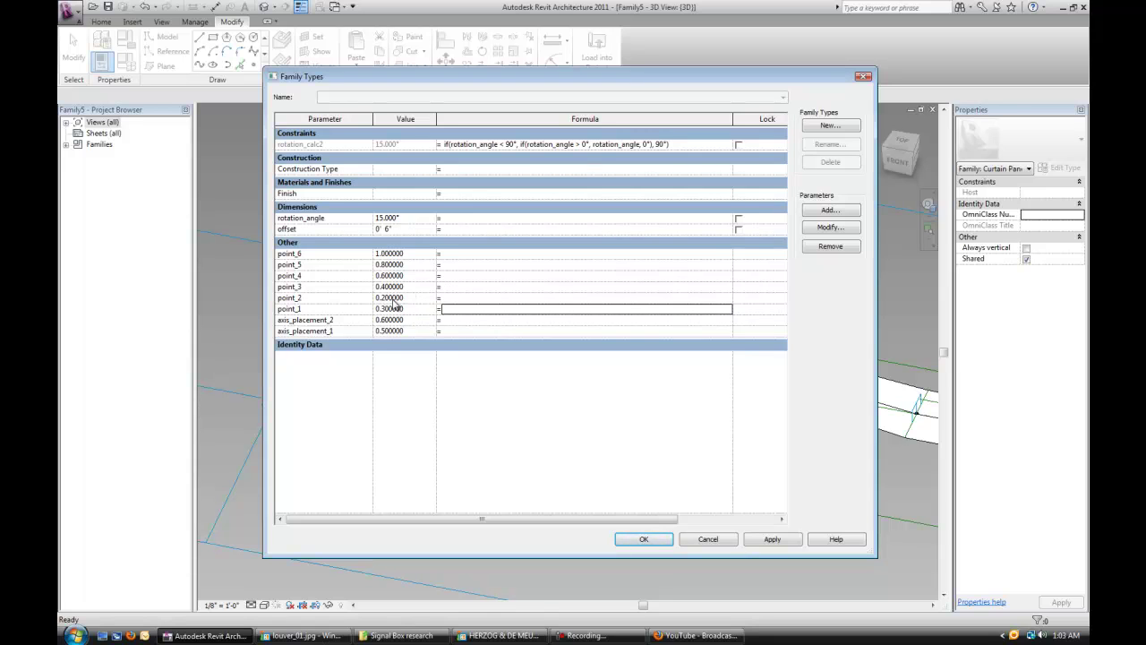
click(645, 537)
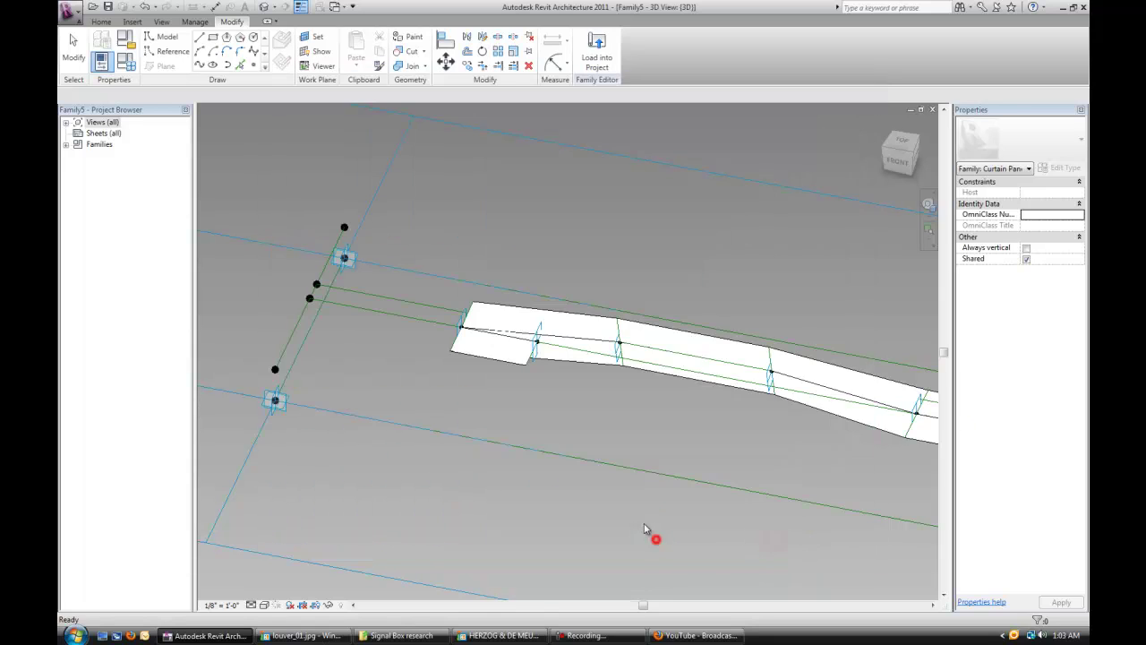
shift+middle_drag(542, 396, 602, 404)
Step: Set the point_1 family parameter to 0.01 and apply it to the louver
click(126, 59)
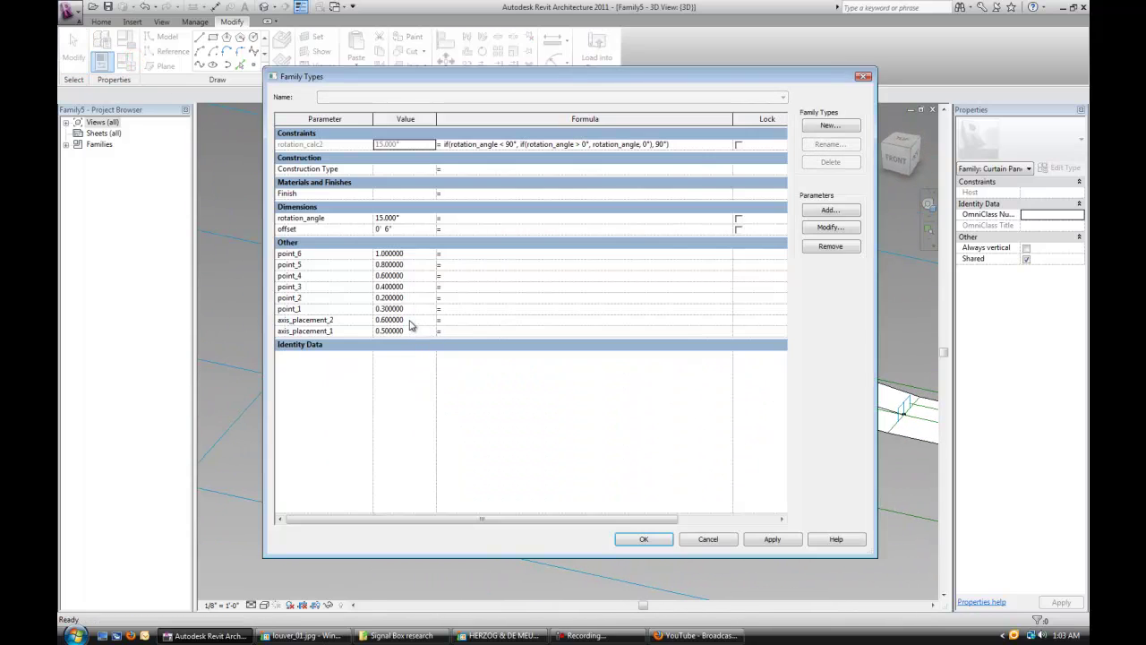
click(417, 307)
text(.01)
key(Tab)
click(788, 538)
click(658, 539)
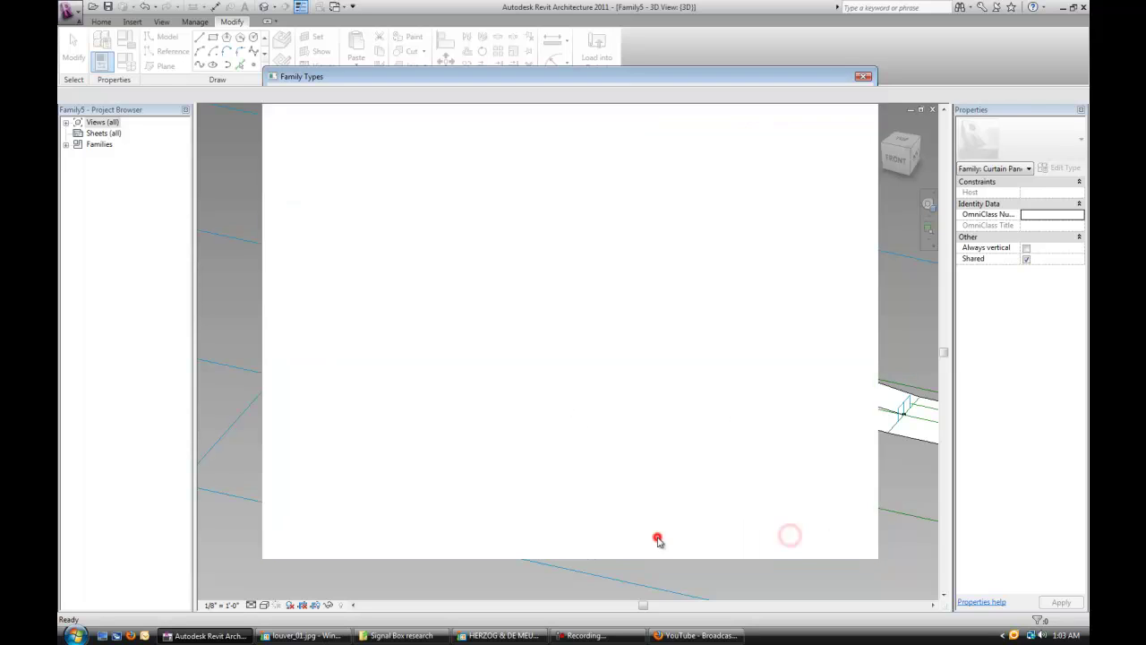
shift+middle_drag(555, 417, 732, 286)
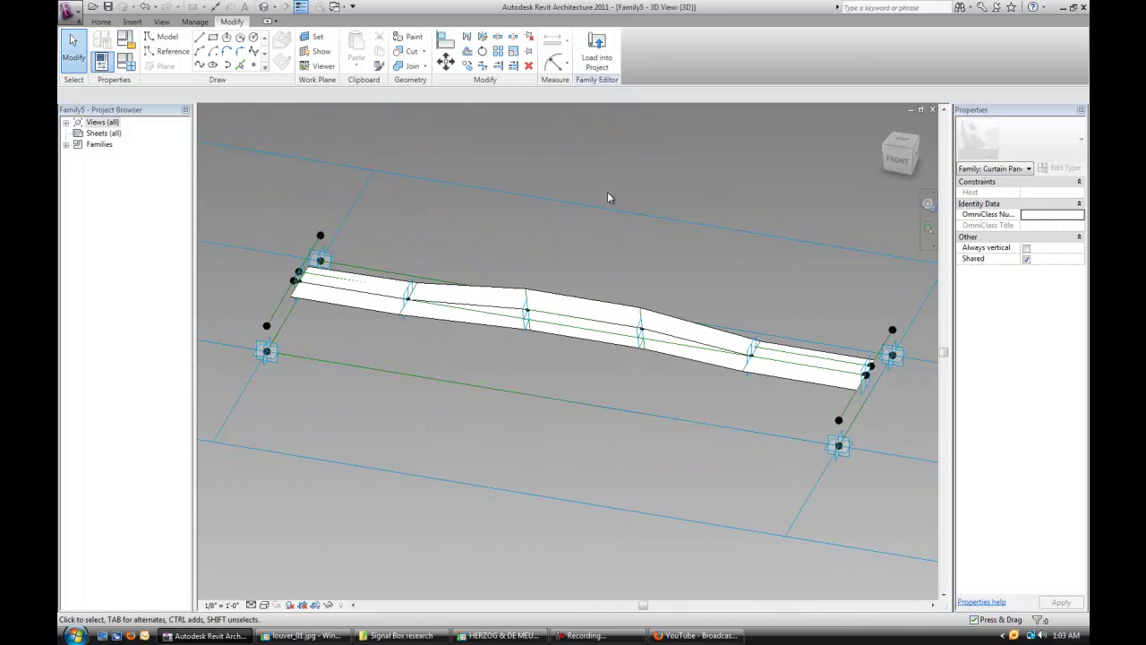
Step: Link the hosted parameter of the reference point at the louver's first end to a new family parameter point_1_calc, grouped under Constraints
scroll(285, 287, up, 3)
click(325, 272)
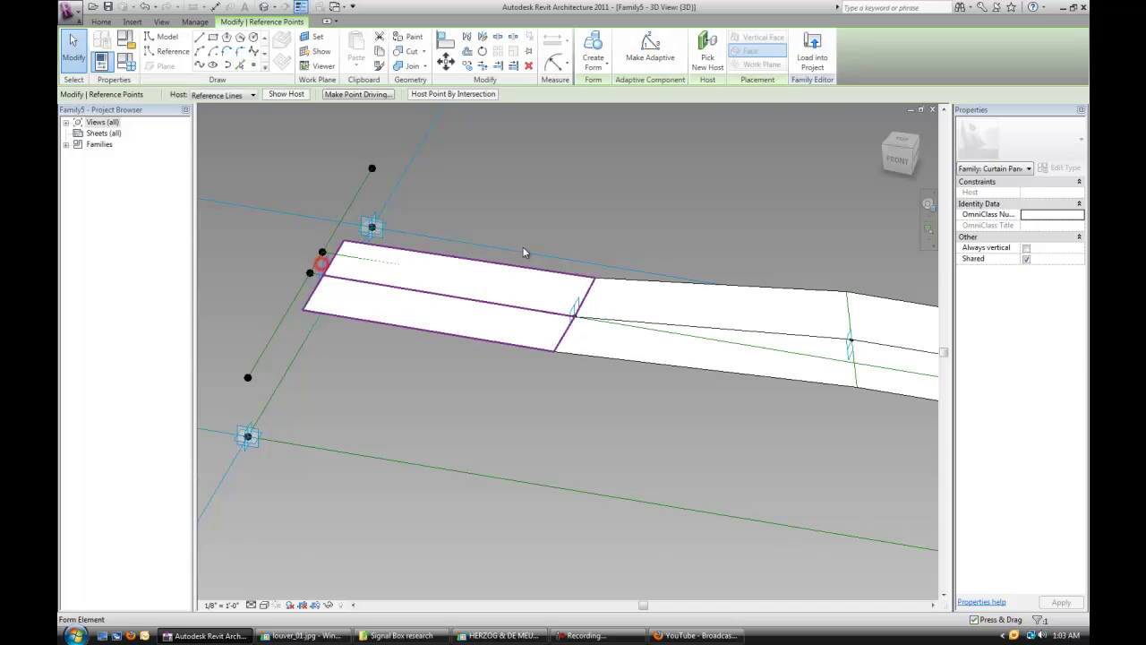
scroll(546, 258, down, 3)
middle_drag(627, 281, 641, 286)
scroll(641, 284, down, 4)
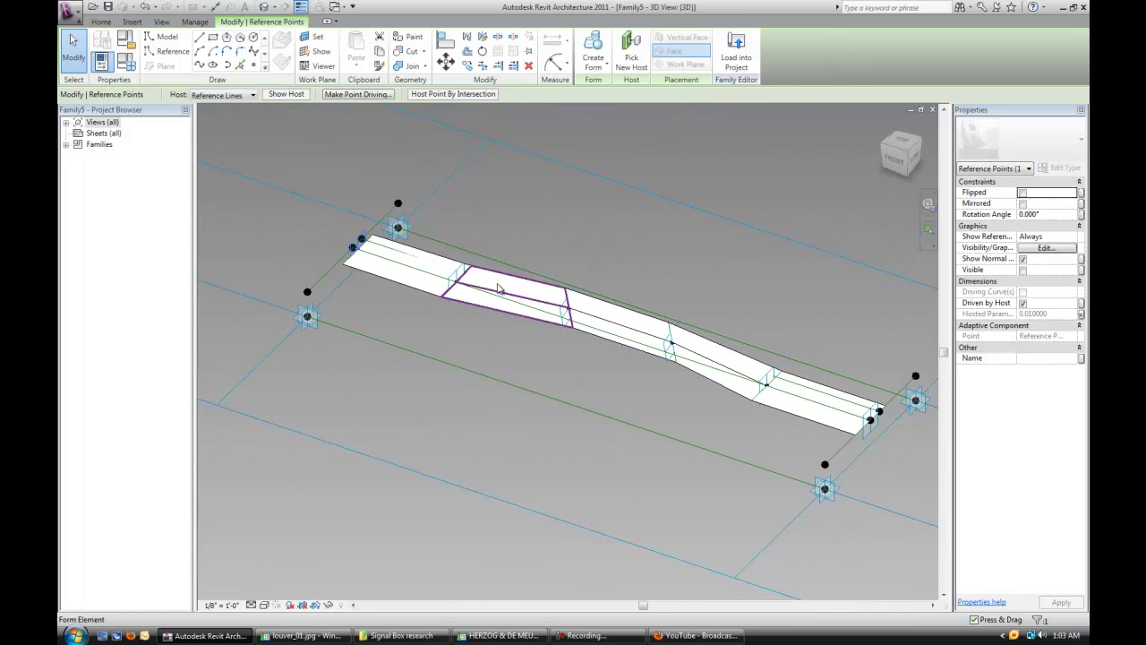
click(353, 249)
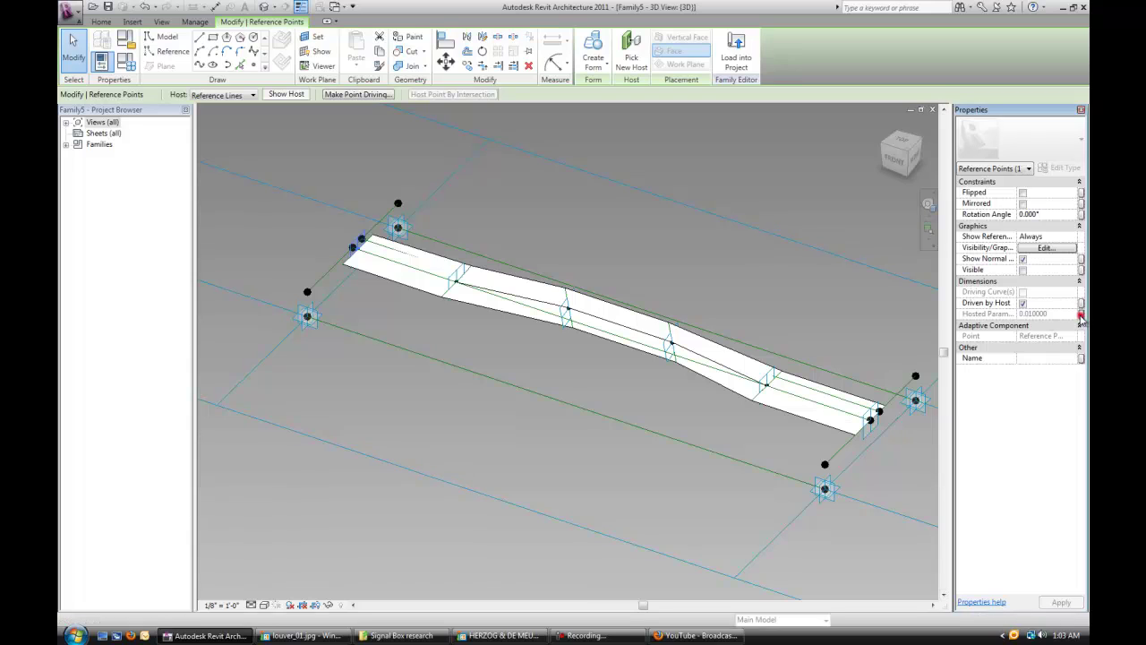
click(1080, 314)
click(613, 369)
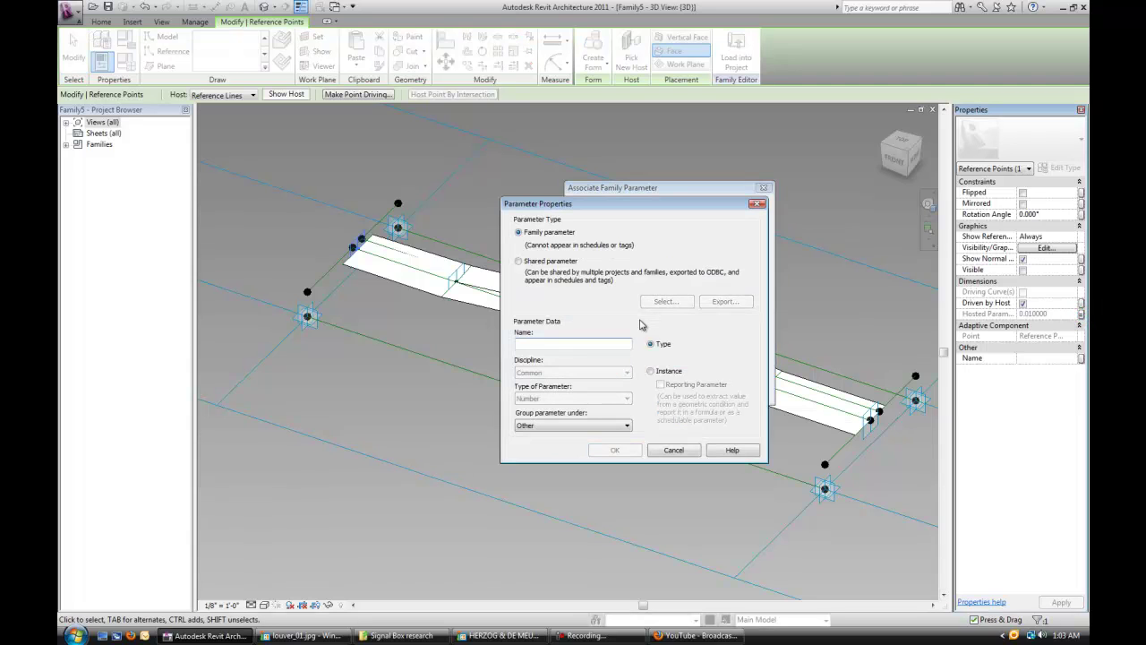
text(point_1_calc)
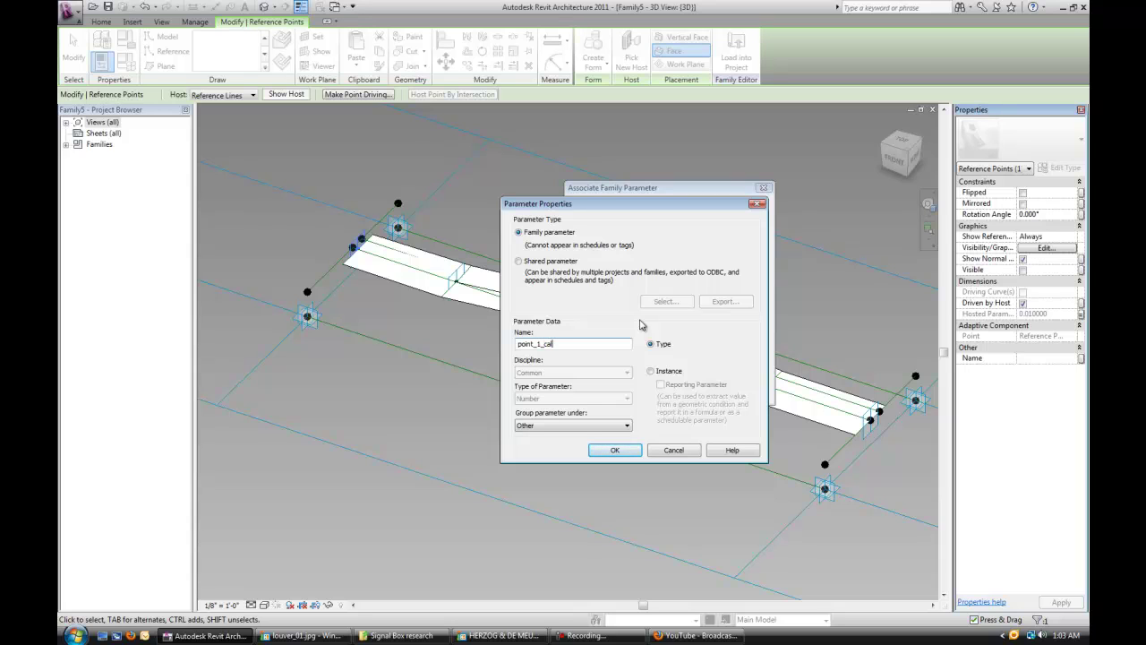
click(573, 424)
click(569, 199)
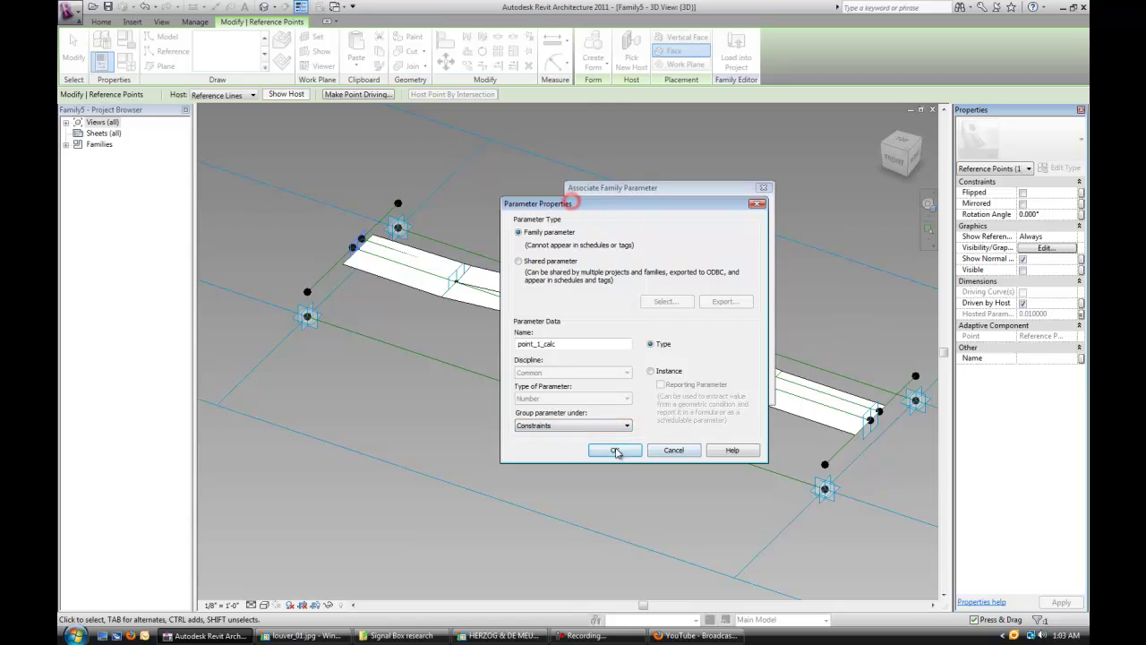
click(615, 449)
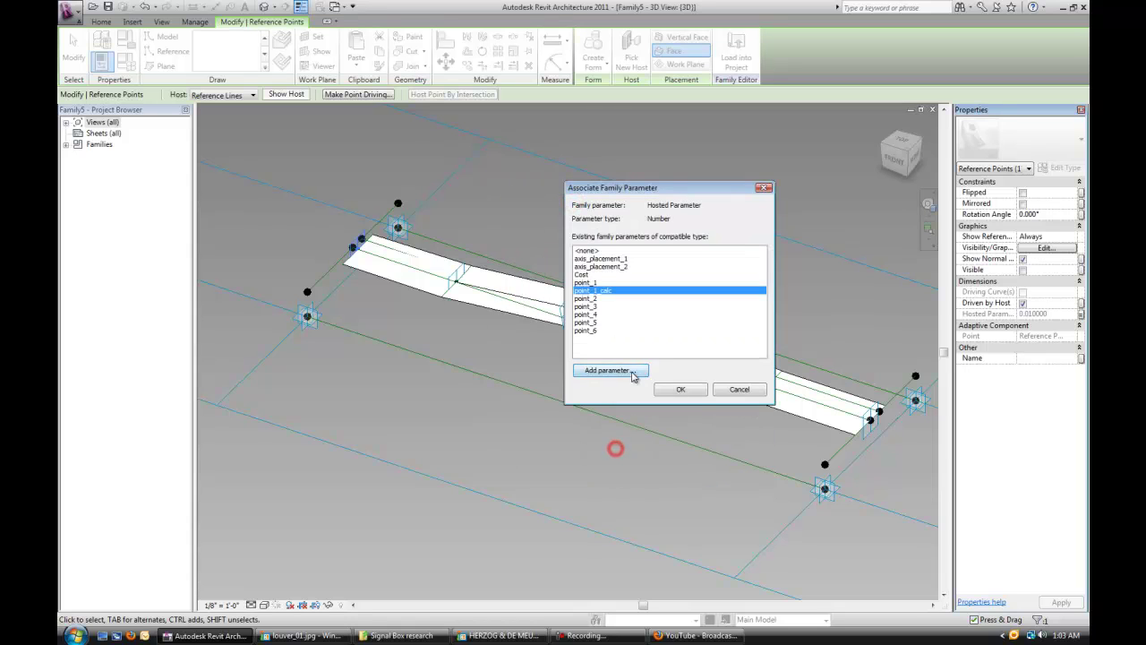
click(683, 389)
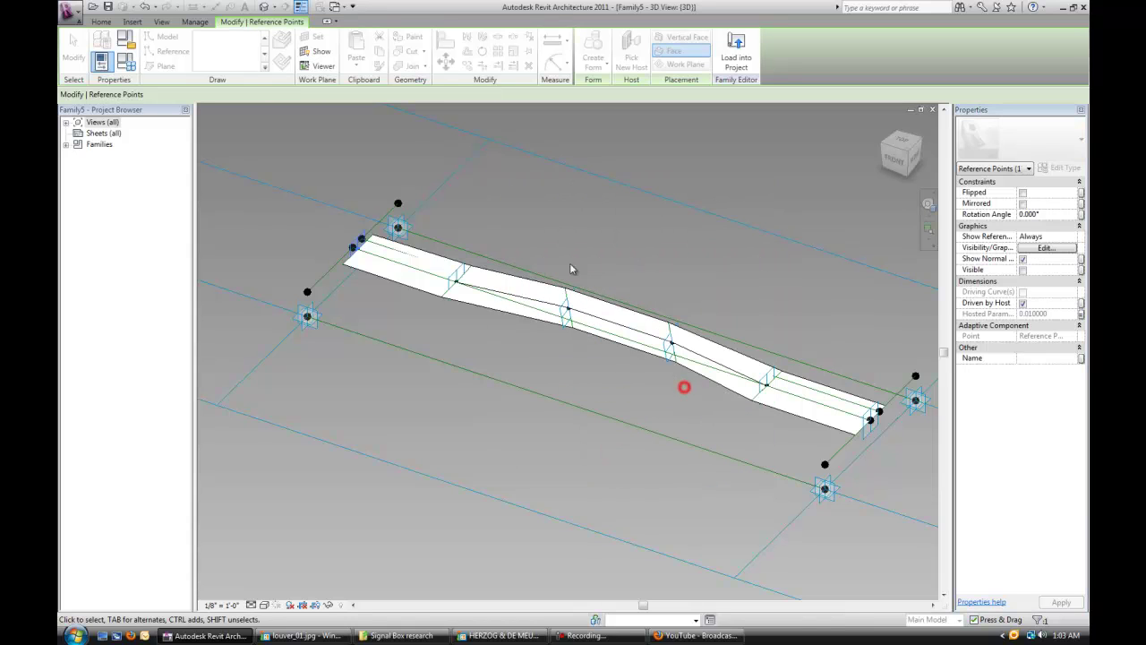
Step: Add a Number family parameter named point_2_calc, grouped under Constraints, in the family types
click(130, 64)
drag(402, 57, 451, 74)
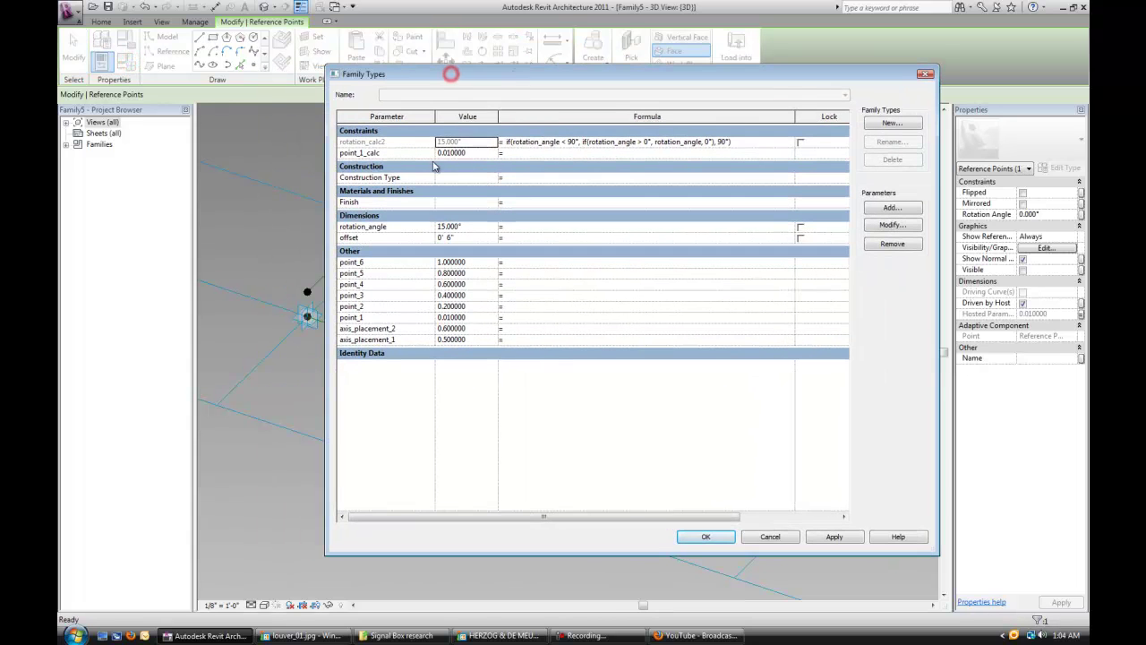
click(890, 208)
text(point_2_calc)
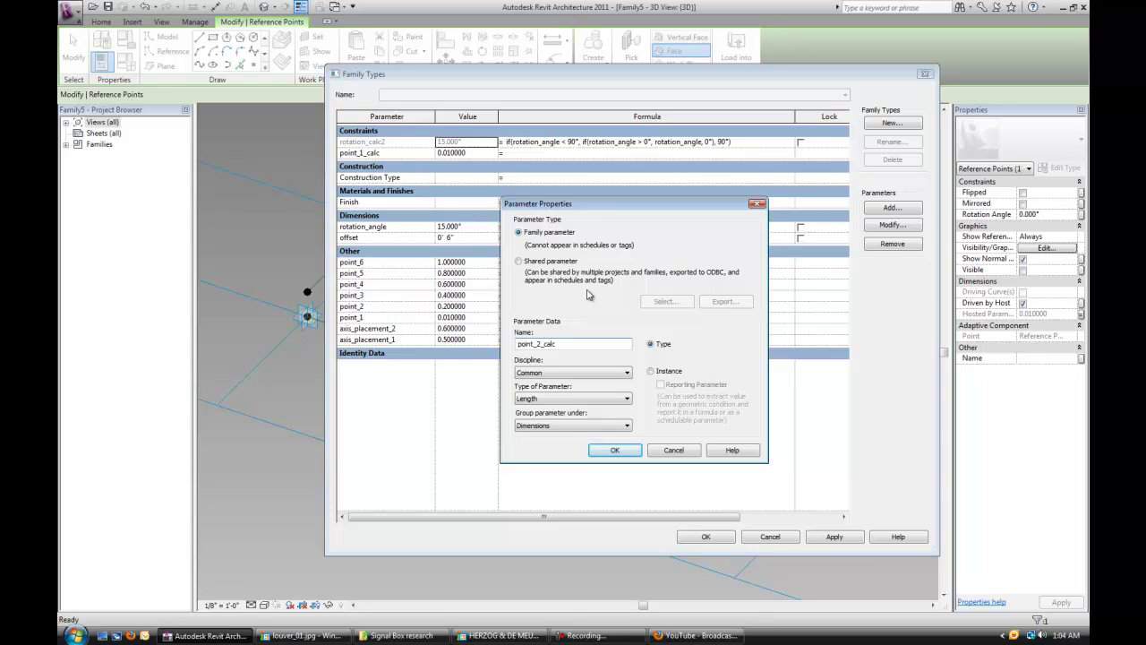
click(550, 399)
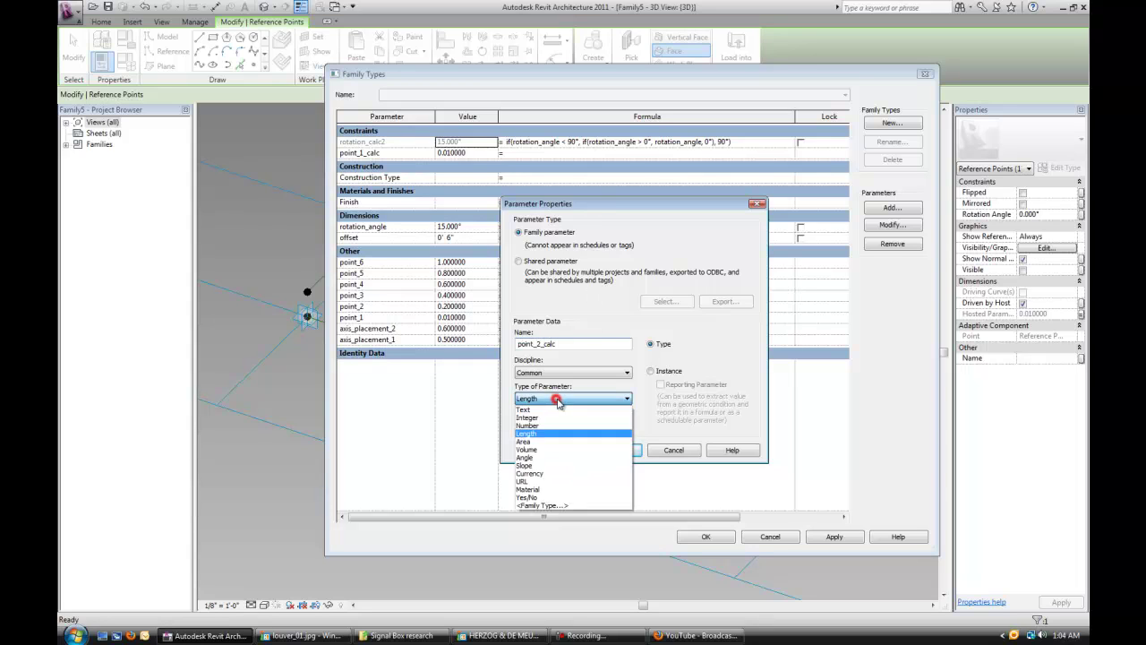
click(550, 427)
click(551, 426)
scroll(559, 296, up, 1)
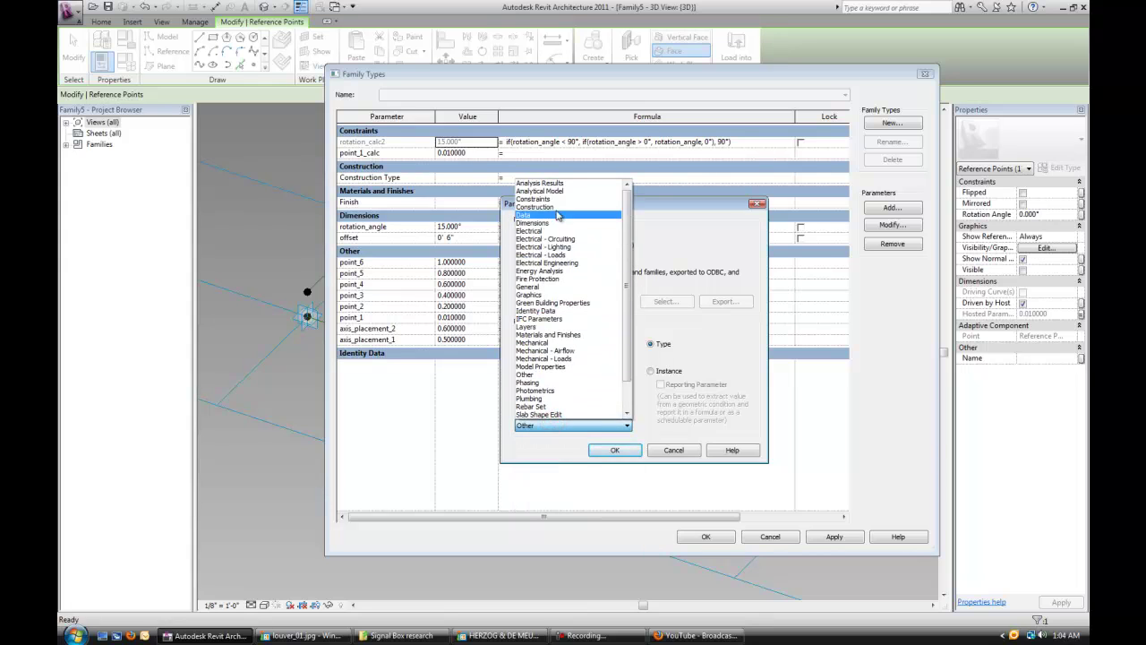
click(555, 194)
click(615, 452)
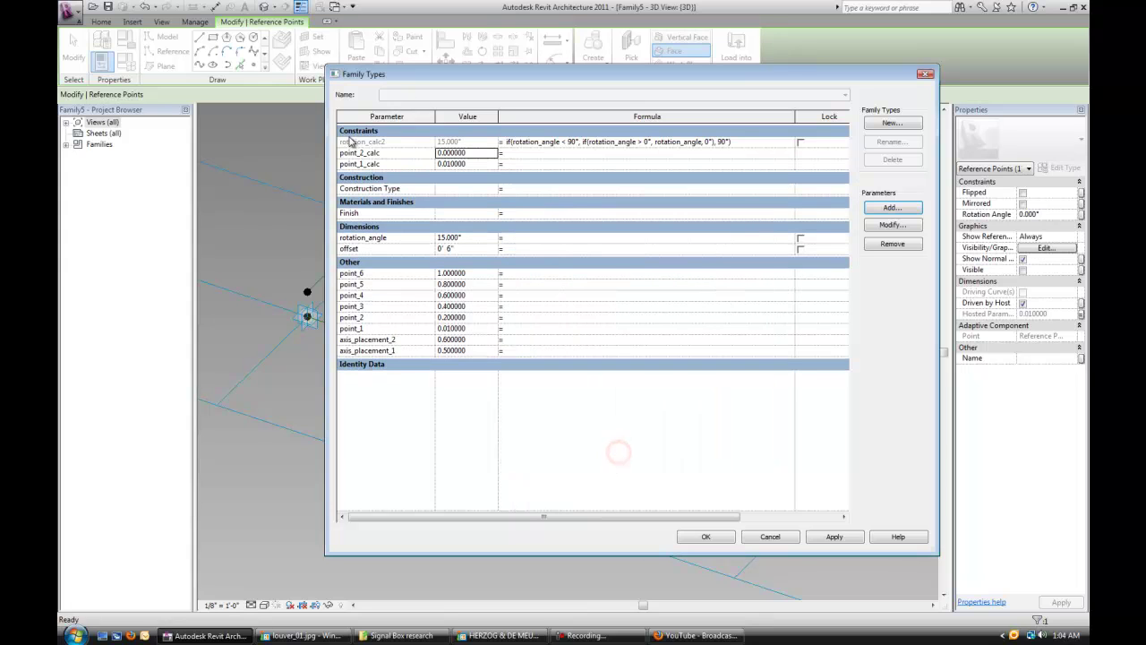
Step: Check the properties of point_1_calc and add matching parameters point_3_calc to point_6_calc under Constraints
click(385, 164)
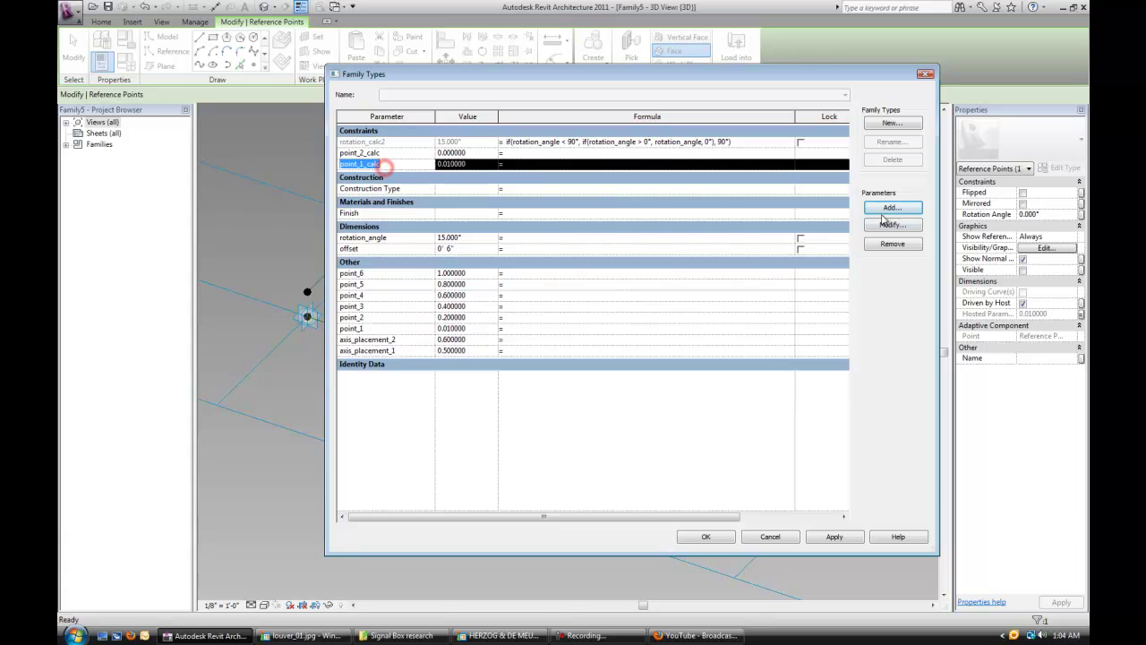
click(892, 225)
click(615, 449)
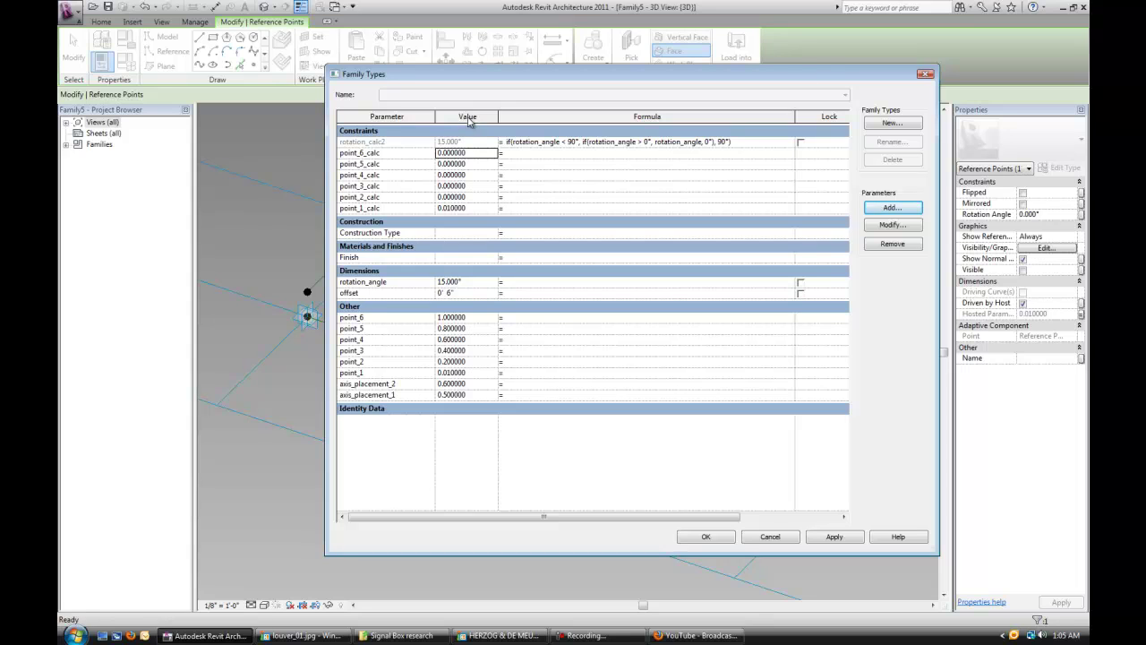
Step: Give point_1_calc the formula if(point_1 < point_2, if(point_1 > 0, point_1, 0), point_2 - 0.01) and set point_1 to 0
click(531, 207)
click(648, 338)
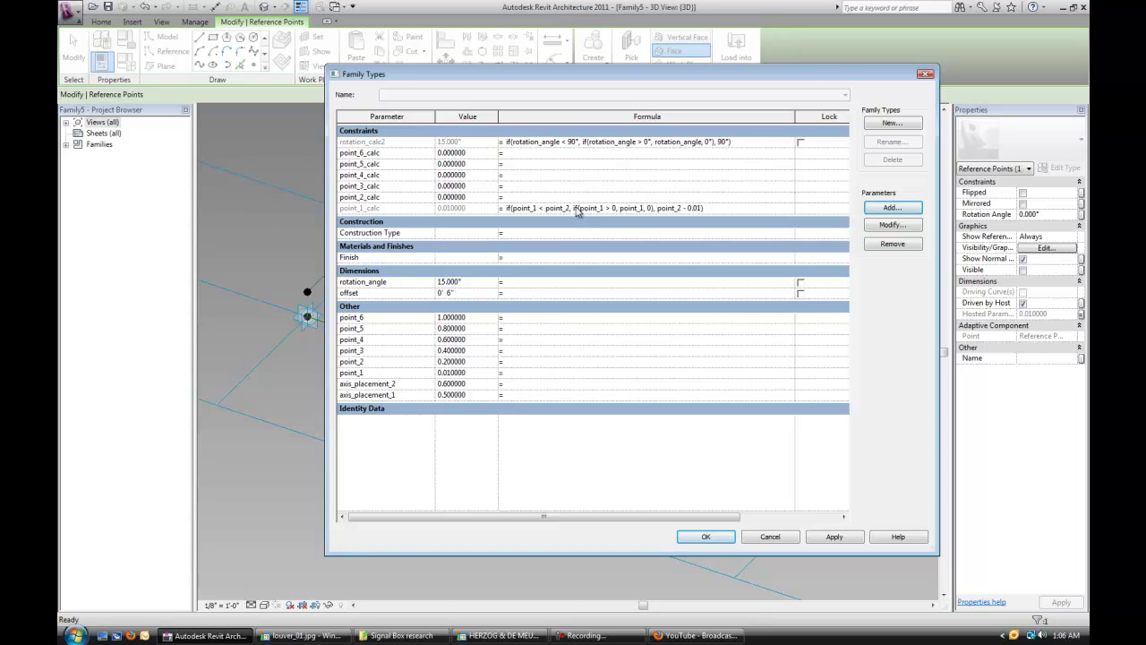
click(466, 373)
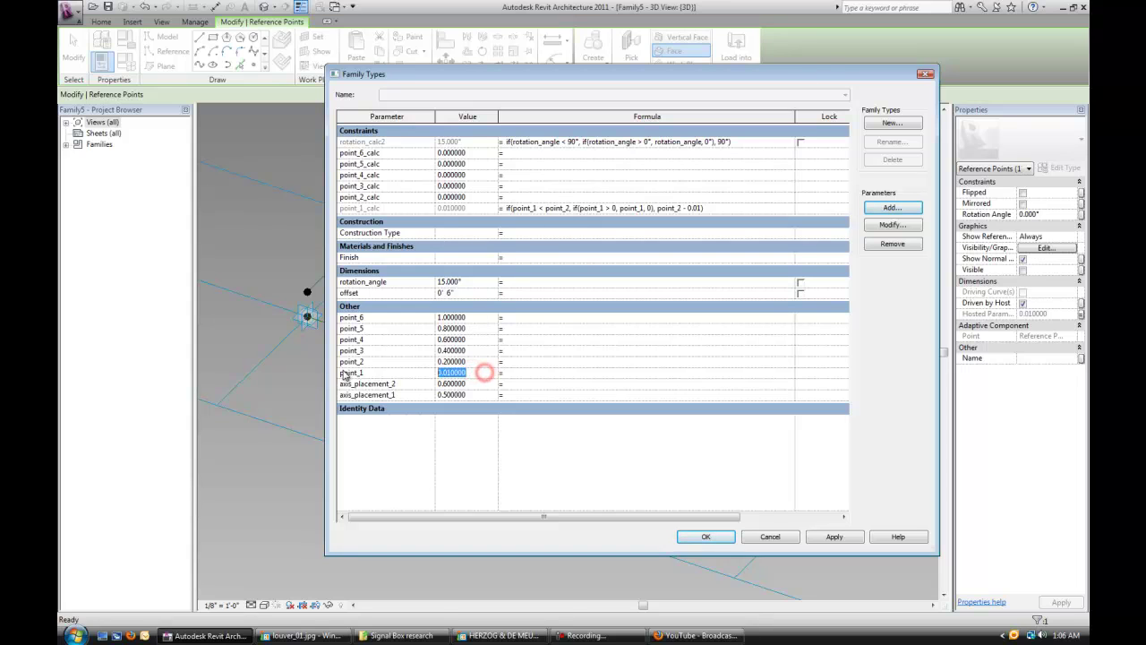
text(0)
key(Tab)
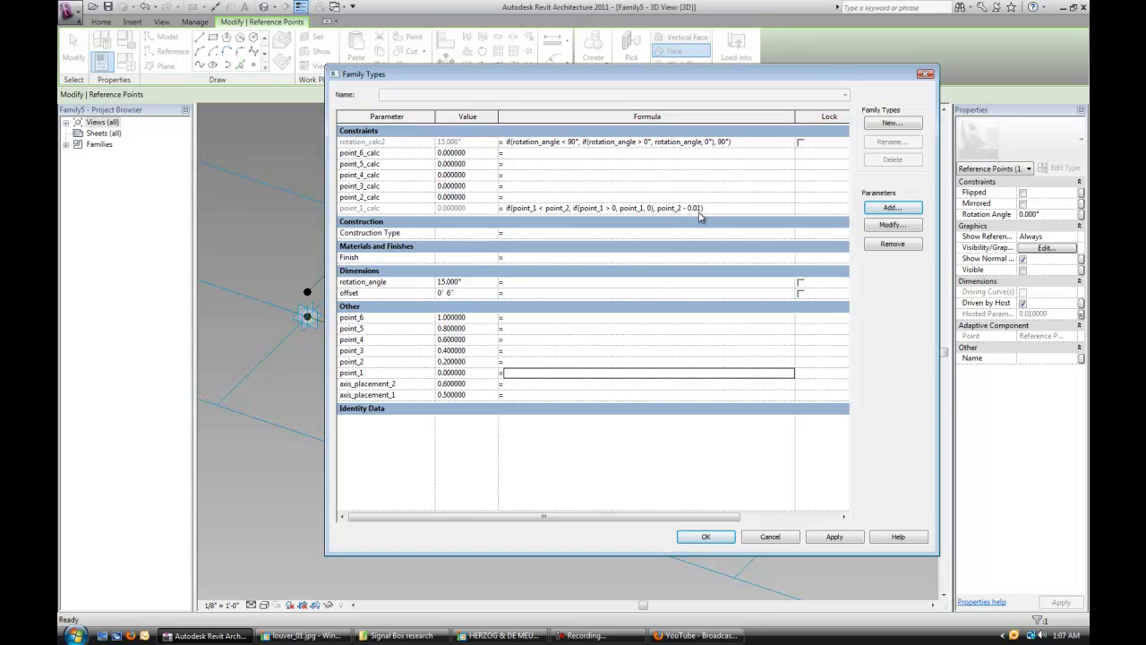
Step: Give point_2_calc the formula if(point_2 < point_3, if(point_2 > point_1, point_2, point_1_calc + 0.01), point_3 - 0.01)
click(519, 197)
text(if()
text(point_2 < point_3, if(point_2 > point_1, point_2, point_1_calc + 0.01), point_3 - 0.01))
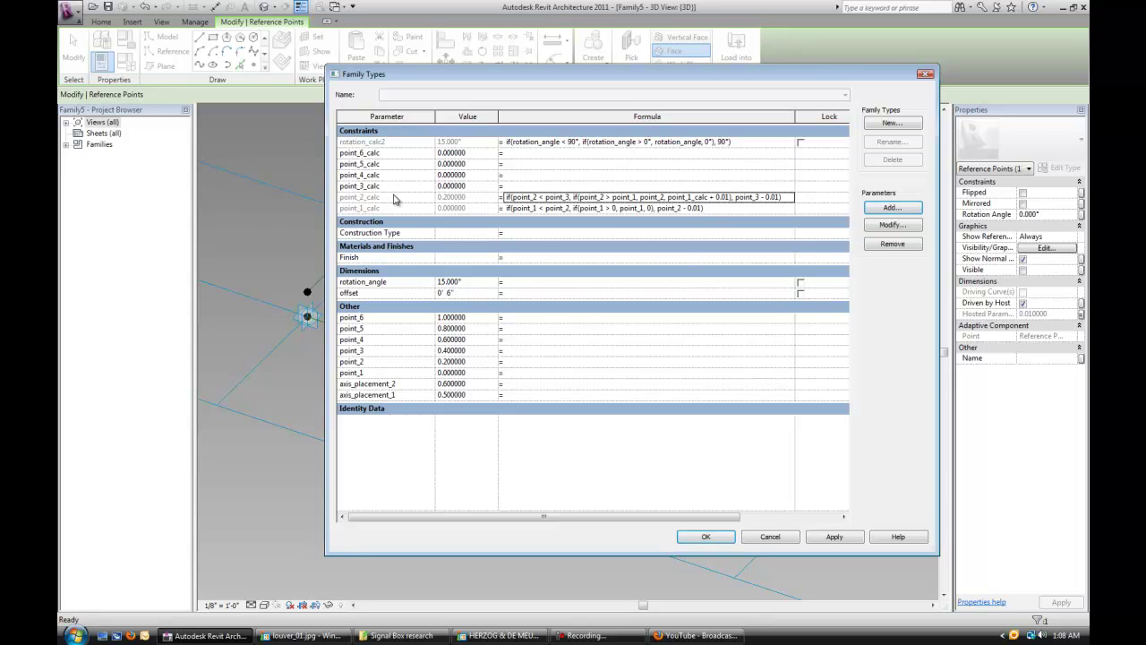
Step: Adapt the point_2_calc formula for point_3_calc through point_6_calc, capping point_6_calc at 1, and accept the family types
drag(786, 198, 412, 199)
click(551, 187)
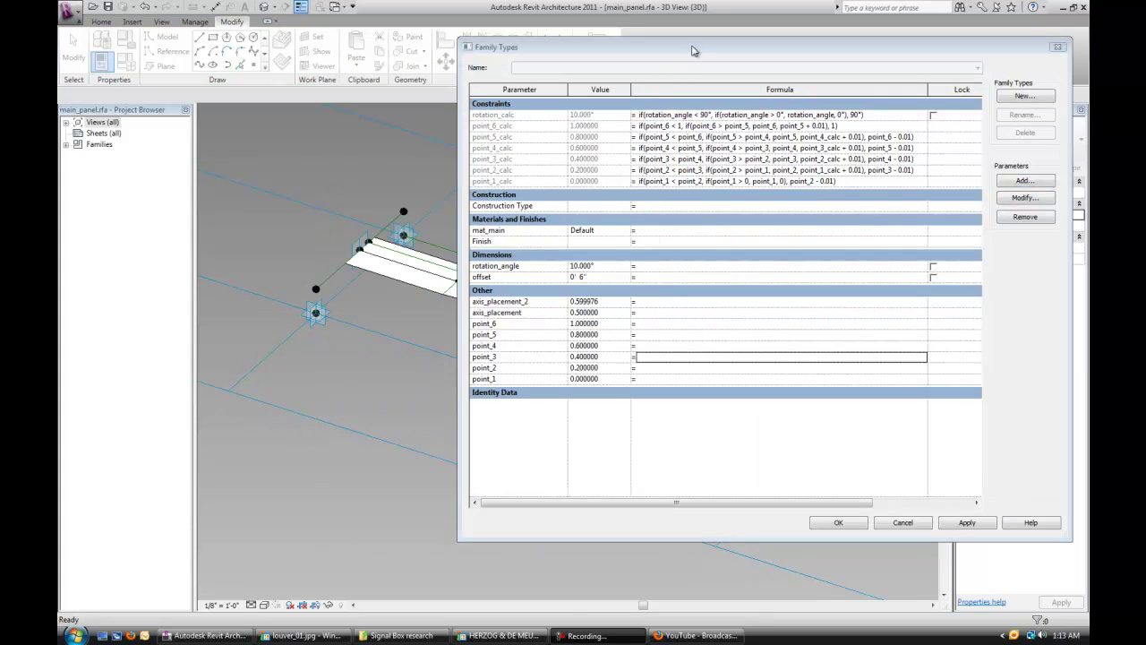
drag(692, 51, 615, 55)
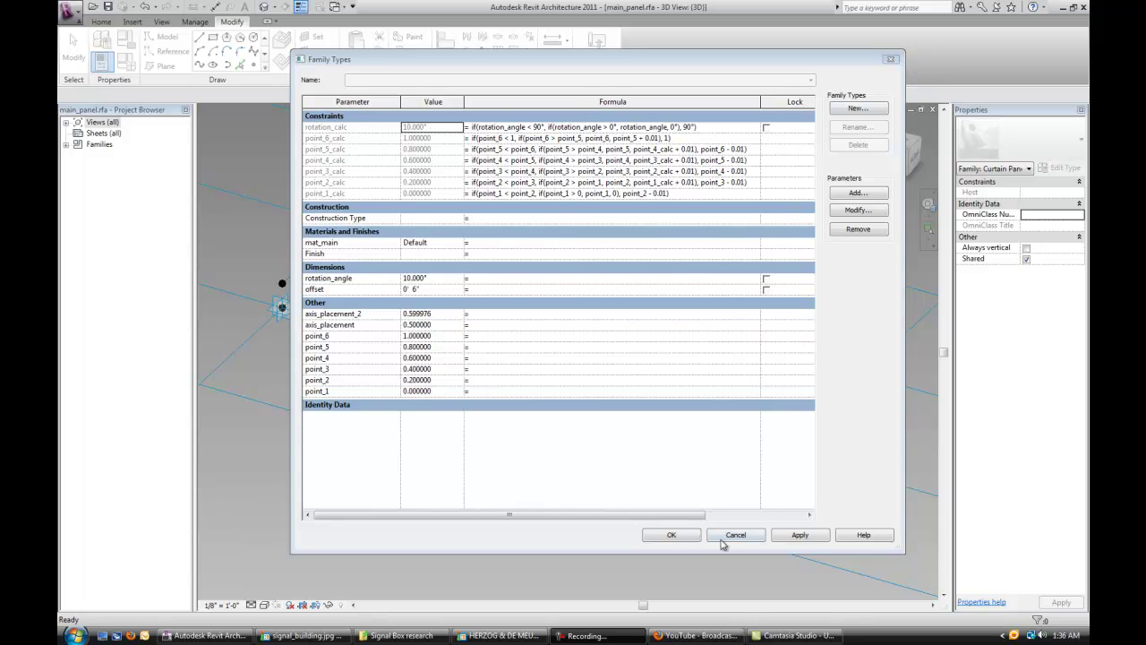
click(671, 538)
Step: Associate the hosted parameter of the reference point at the louver's first end with point_1_calc
scroll(324, 247, up, 5)
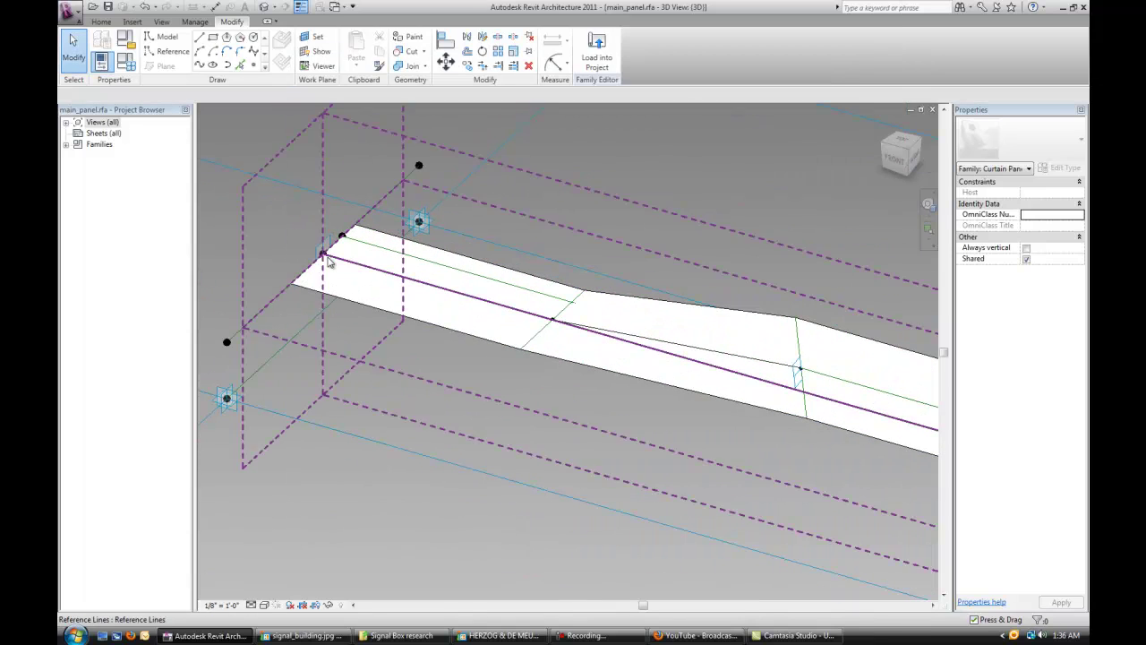
click(322, 254)
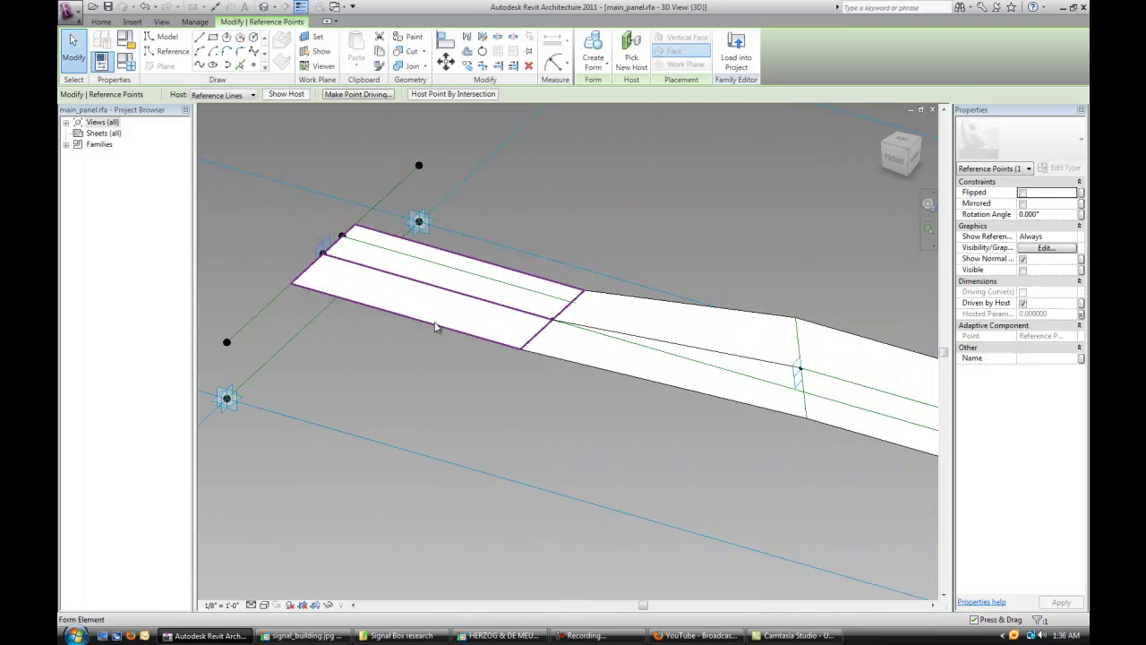
scroll(435, 328, down, 2)
middle_drag(478, 361, 450, 325)
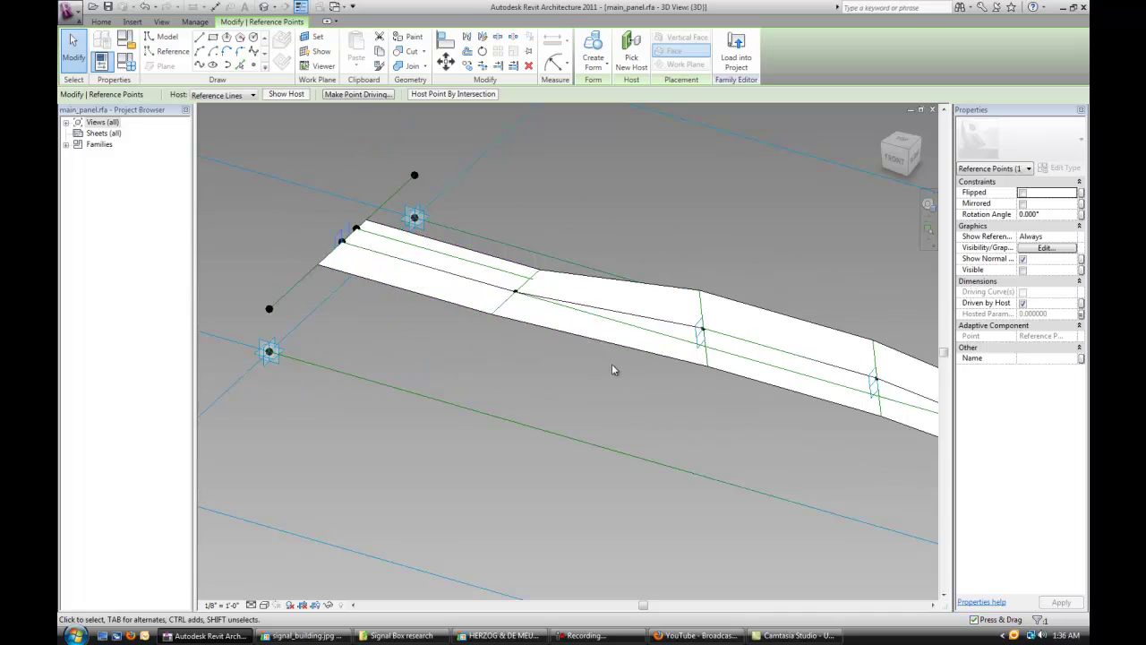
scroll(614, 371, down, 1)
middle_drag(576, 360, 481, 319)
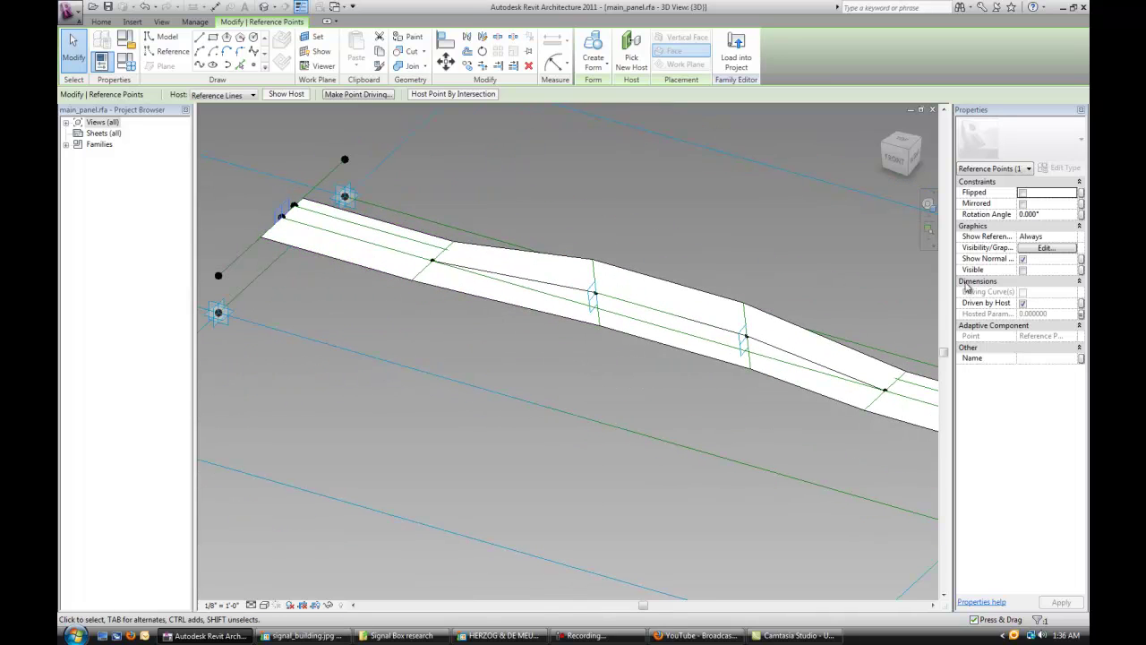
click(1081, 318)
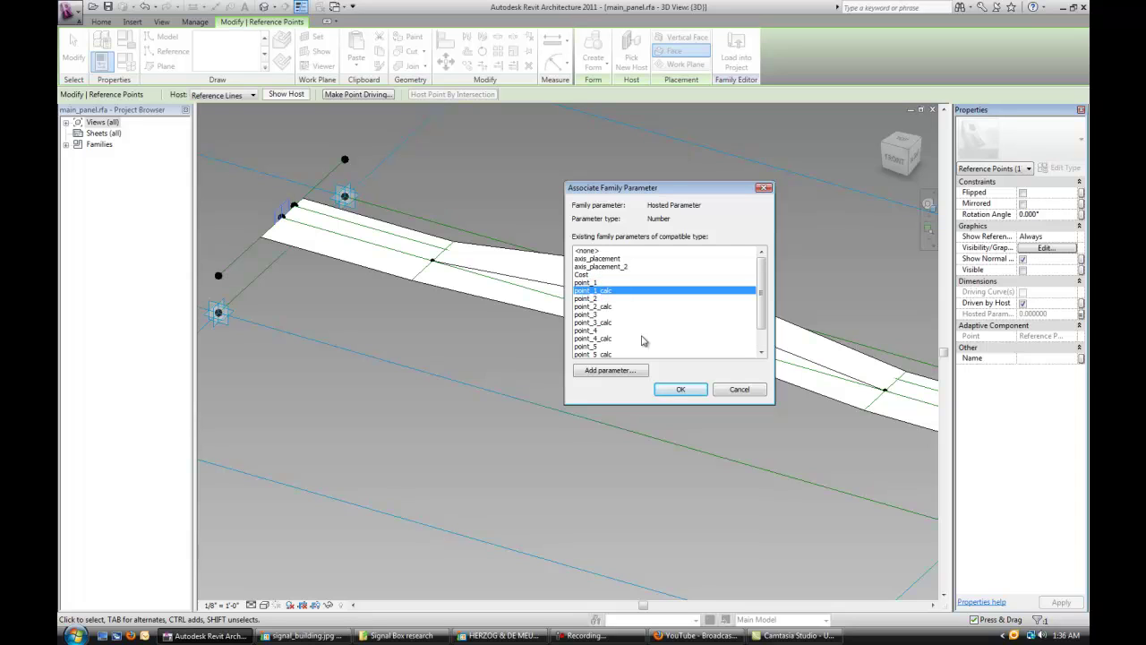
click(679, 389)
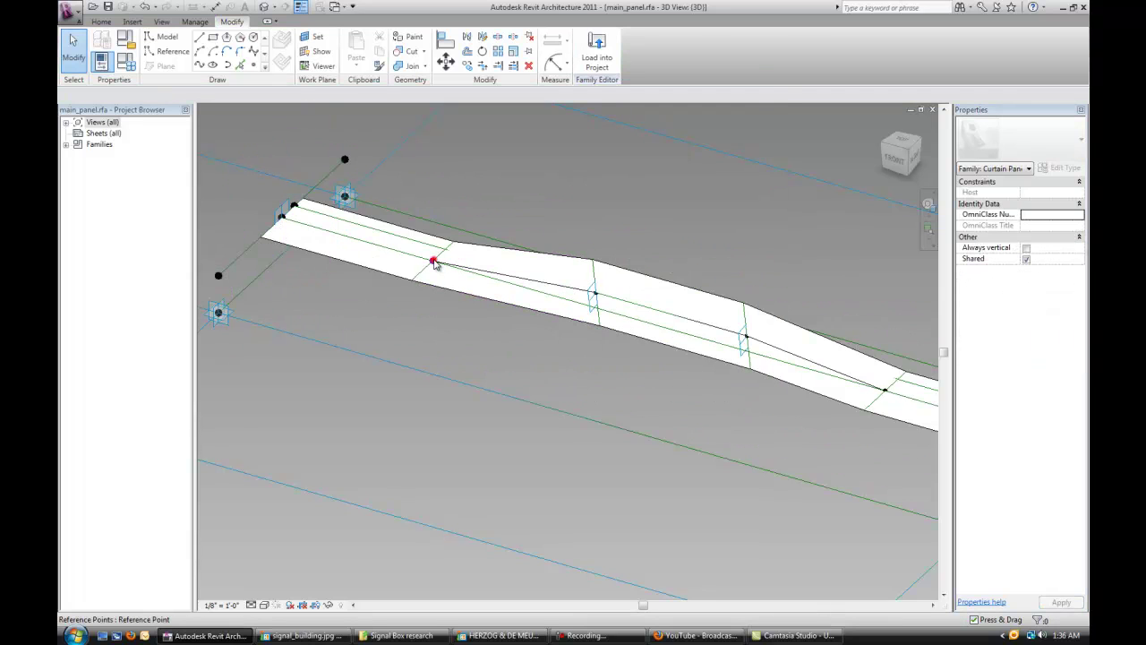
Step: Associate the hosted parameter of the louver's second reference point with point_2_calc and clear the selection
click(435, 262)
click(1081, 313)
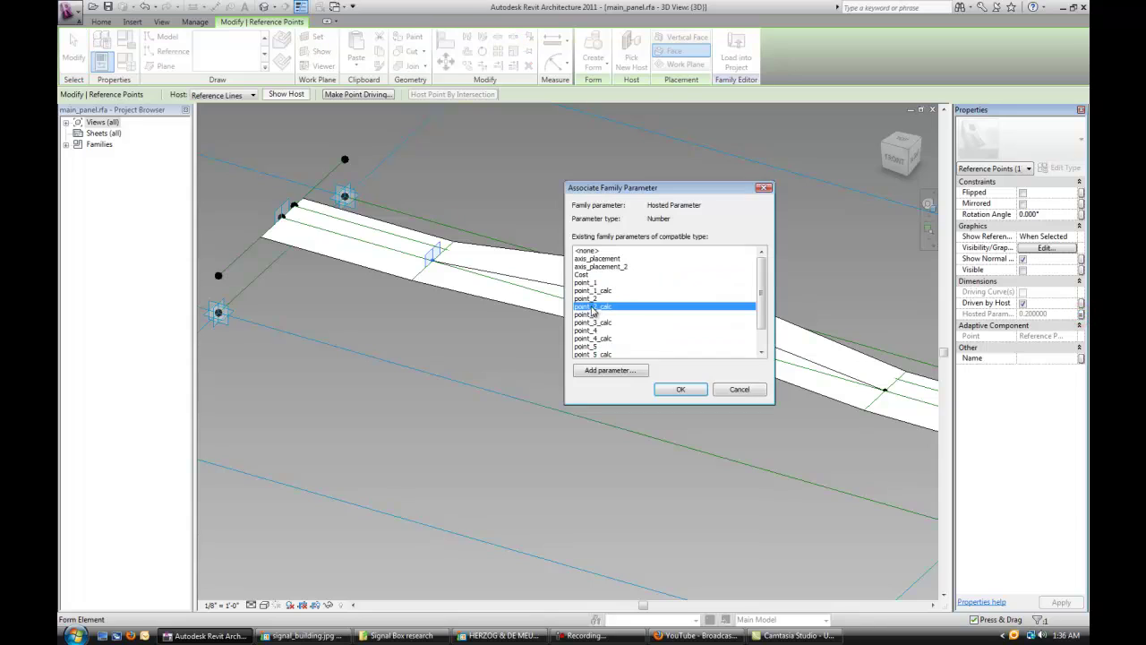
click(682, 386)
click(563, 341)
scroll(564, 340, down, 3)
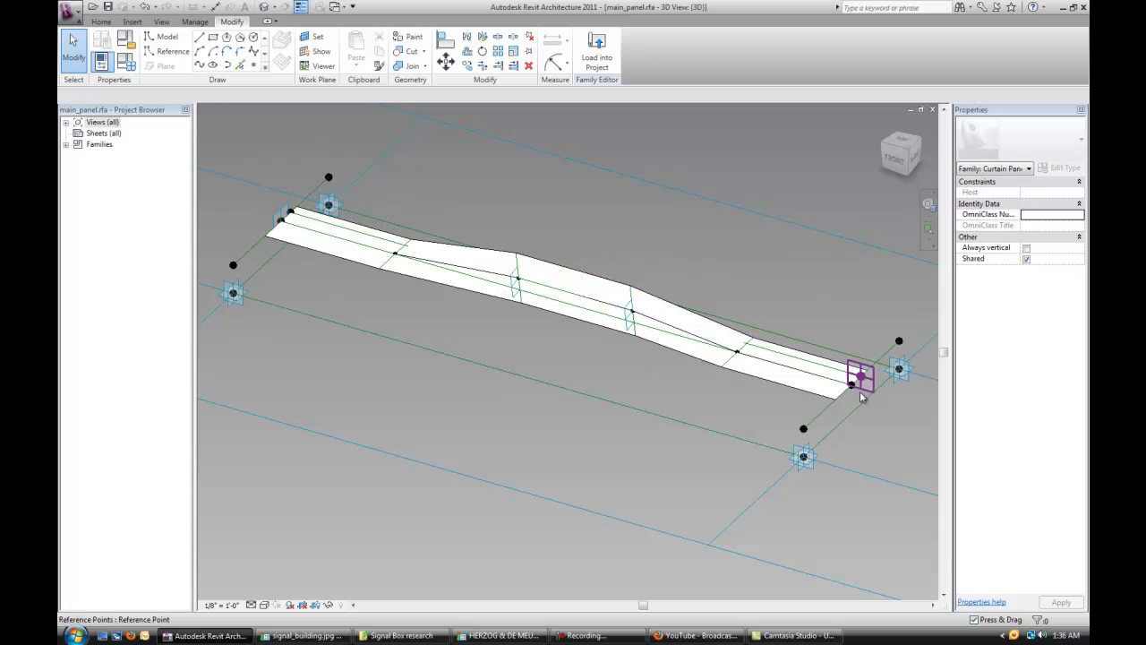
shift+middle_drag(389, 307, 525, 335)
scroll(309, 224, up, 3)
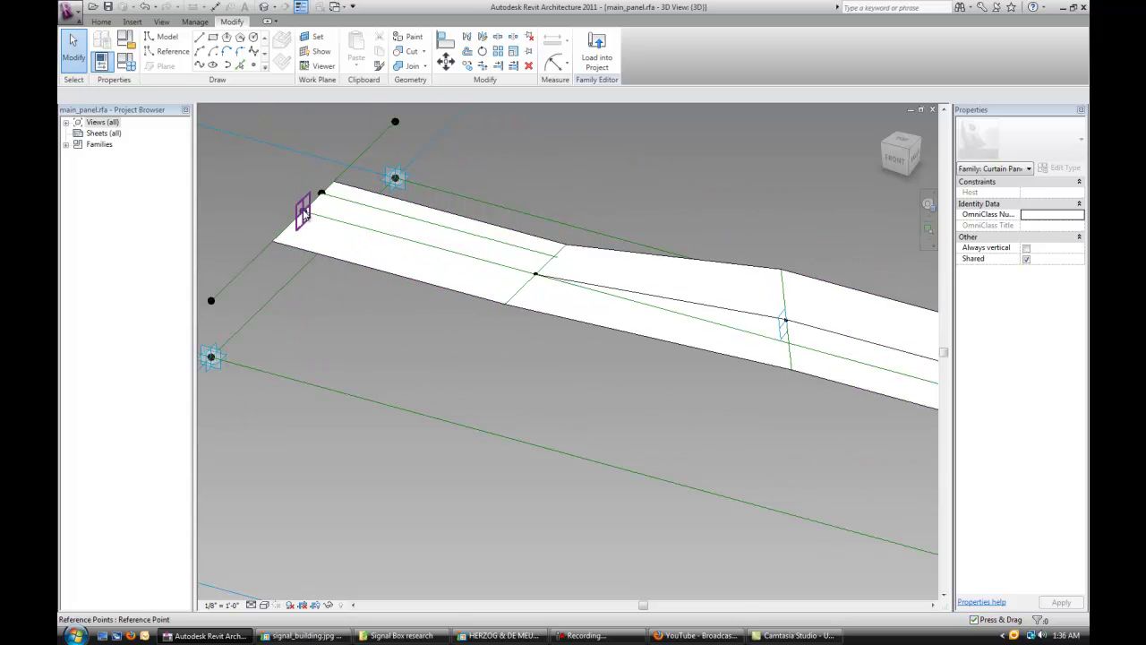
shift+middle_drag(578, 307, 635, 347)
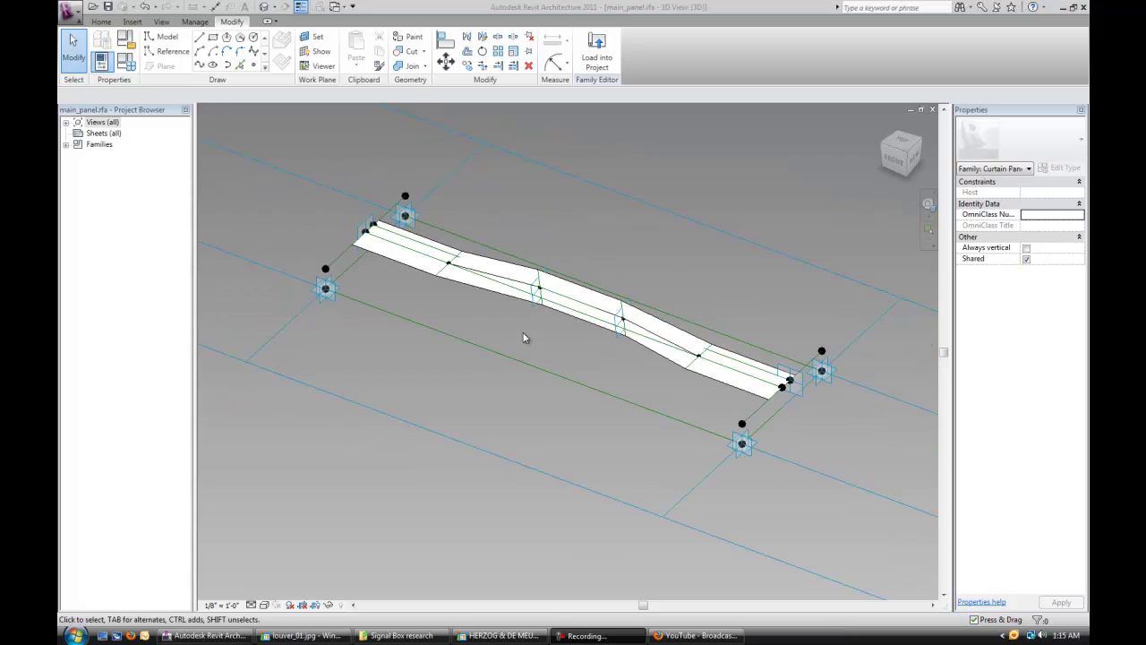
mouse_move(524, 335)
shift+middle_down()
mouse_move(563, 347)
mouse_move(558, 322)
mouse_move(540, 327)
shift+middle_up()
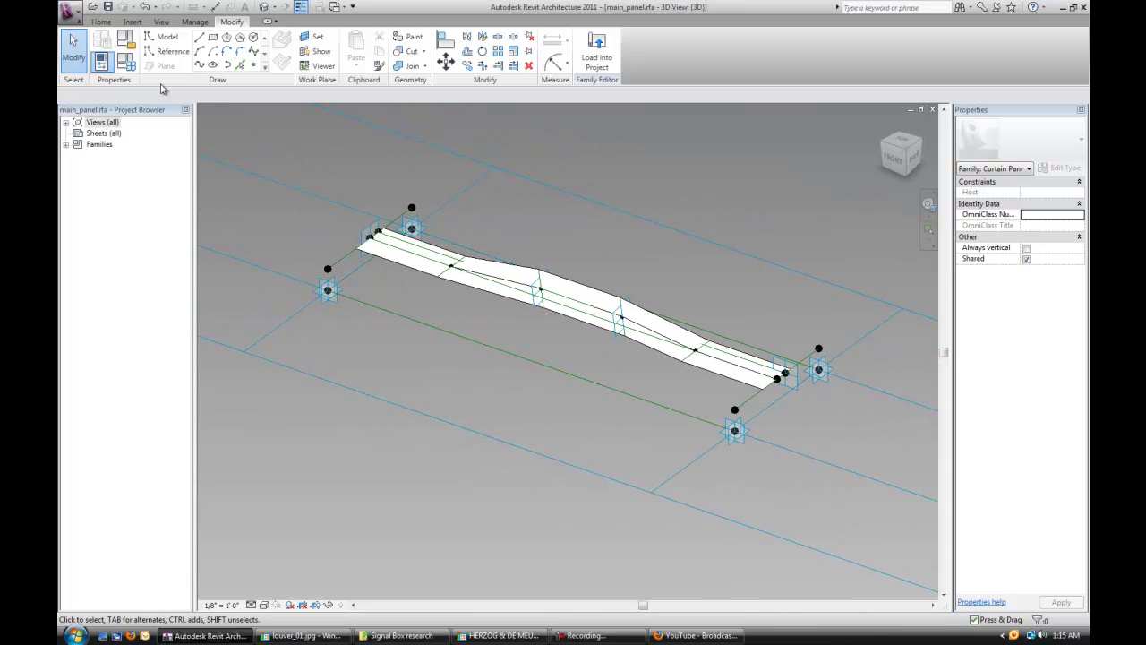
Step: Create a new conceptual mass family from the mass template
click(69, 11)
click(140, 56)
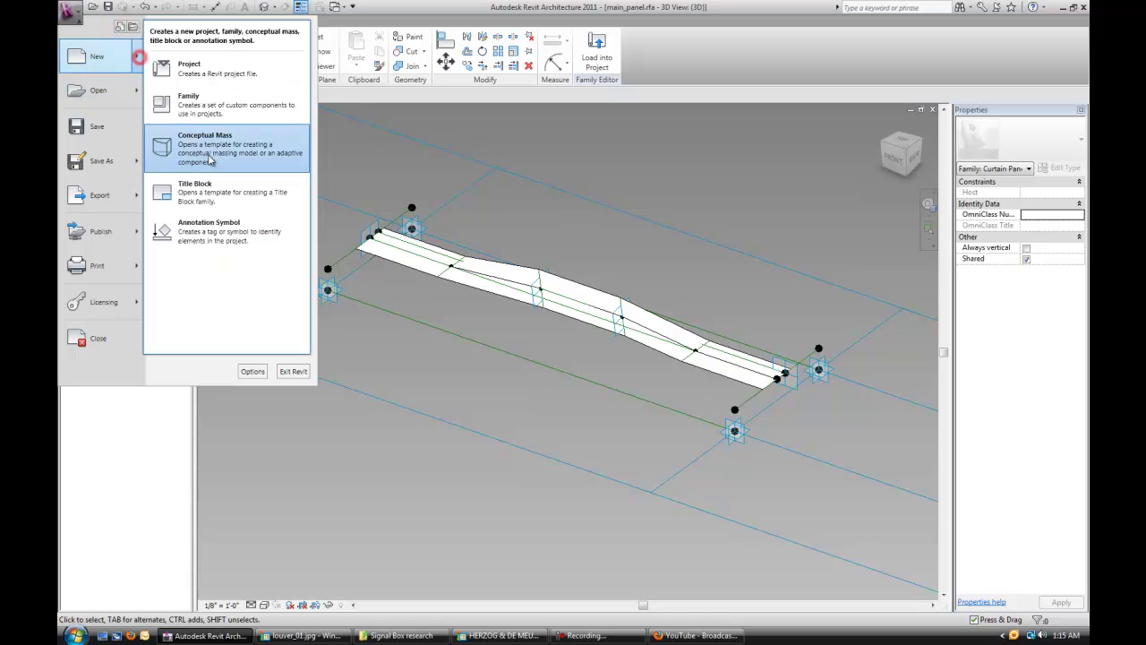
click(210, 158)
click(382, 214)
click(664, 419)
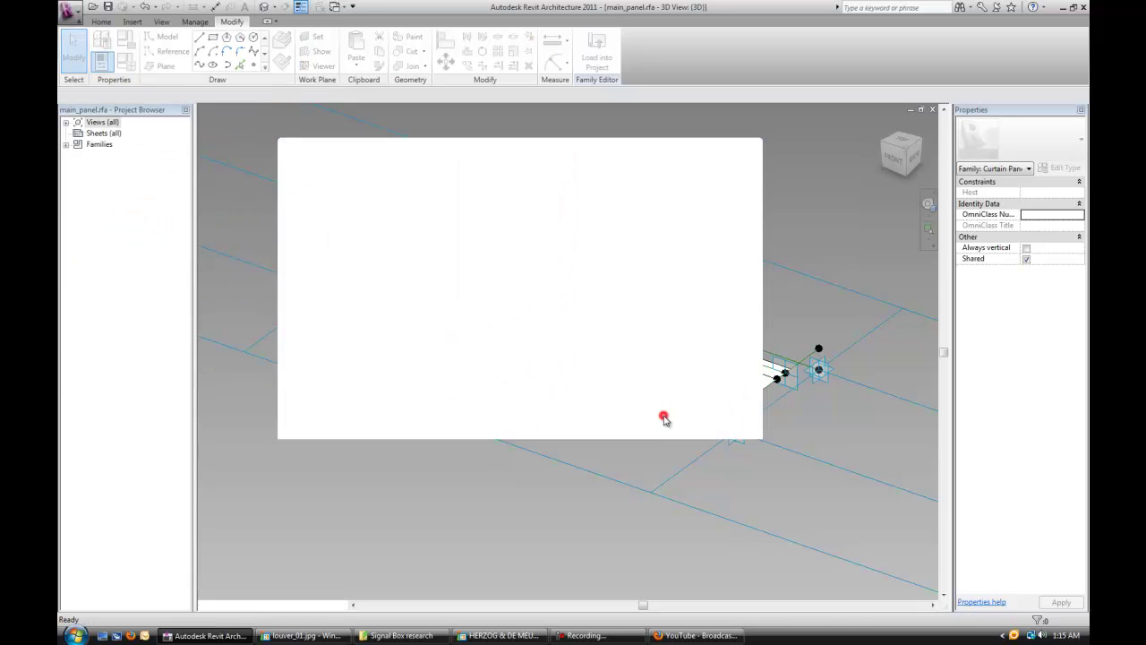
scroll(597, 376, up, 3)
scroll(597, 396, down, 1)
middle_drag(598, 399, 535, 296)
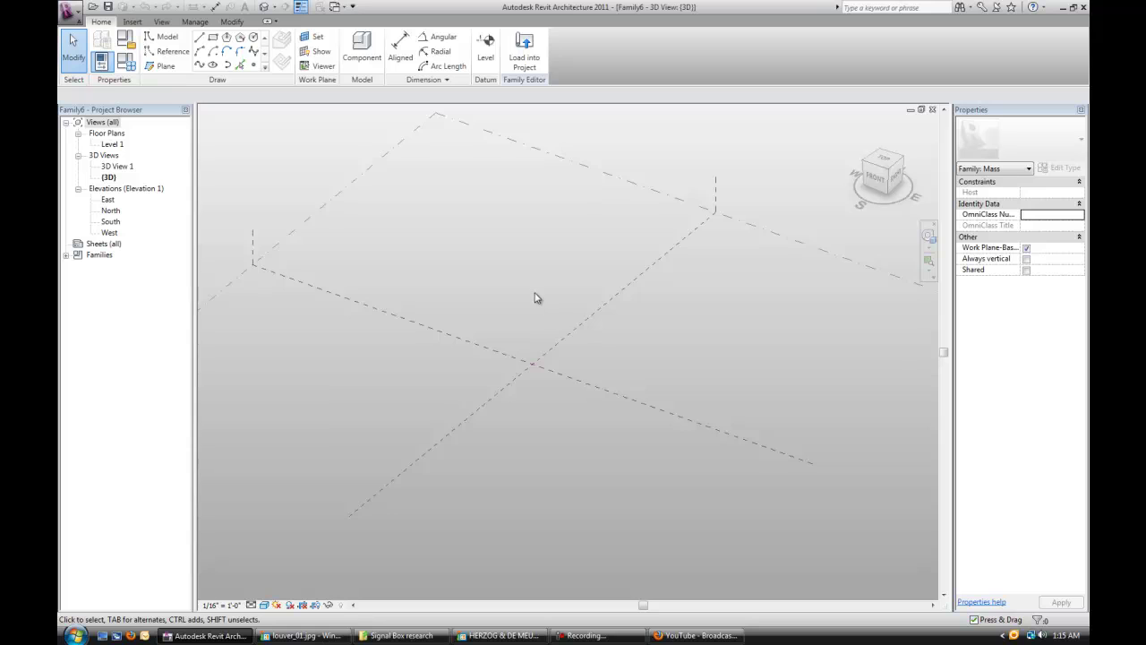
Step: Sketch a rectangle about 46 by 40.5 feet on Level 1, around the intersection of the two centre reference planes
click(165, 36)
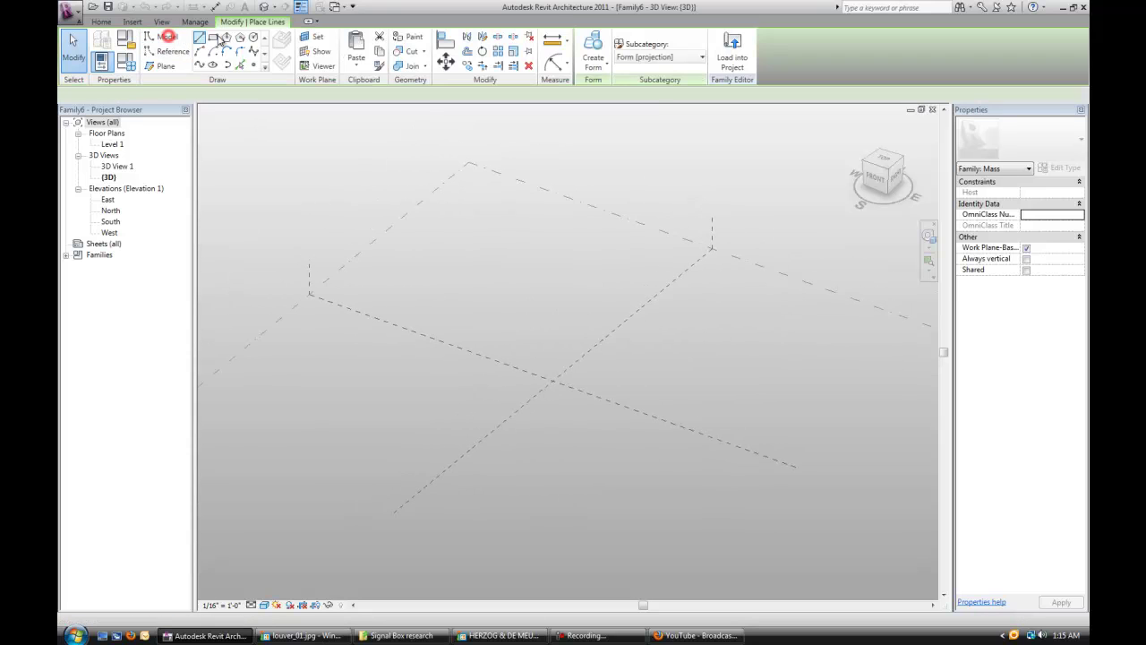
click(404, 215)
click(512, 386)
click(622, 377)
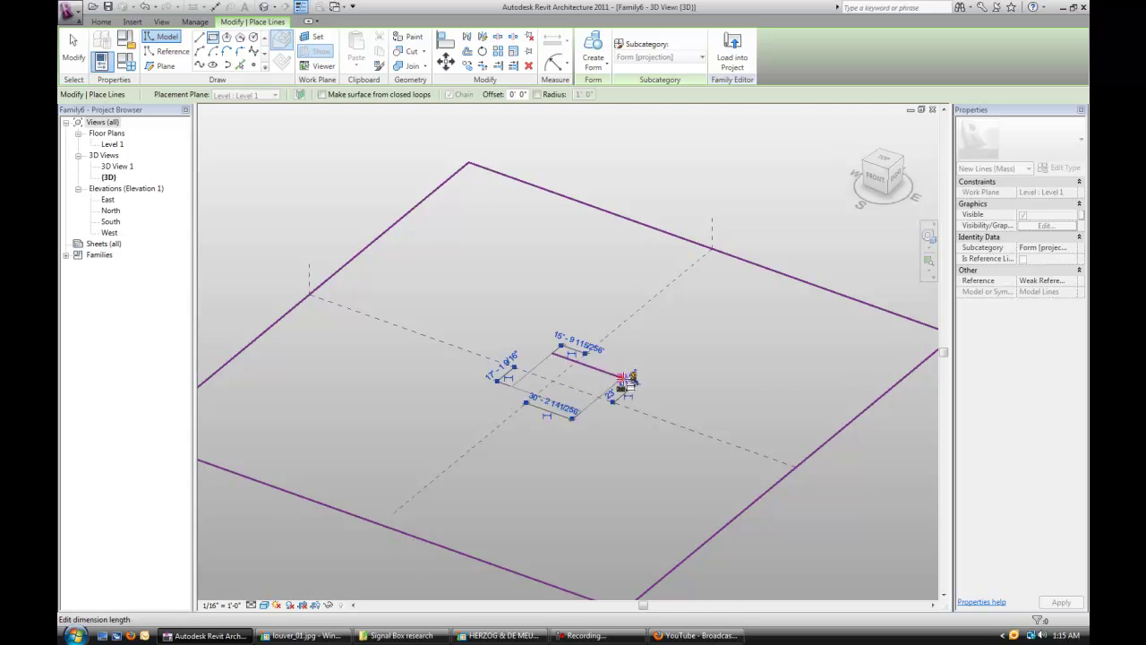
scroll(536, 392, up, 2)
key(Escape)
key(Escape)
Step: Create a solid form from the whole rectangle loop and raise its top face to about 44 feet
key(Tab)
click(565, 402)
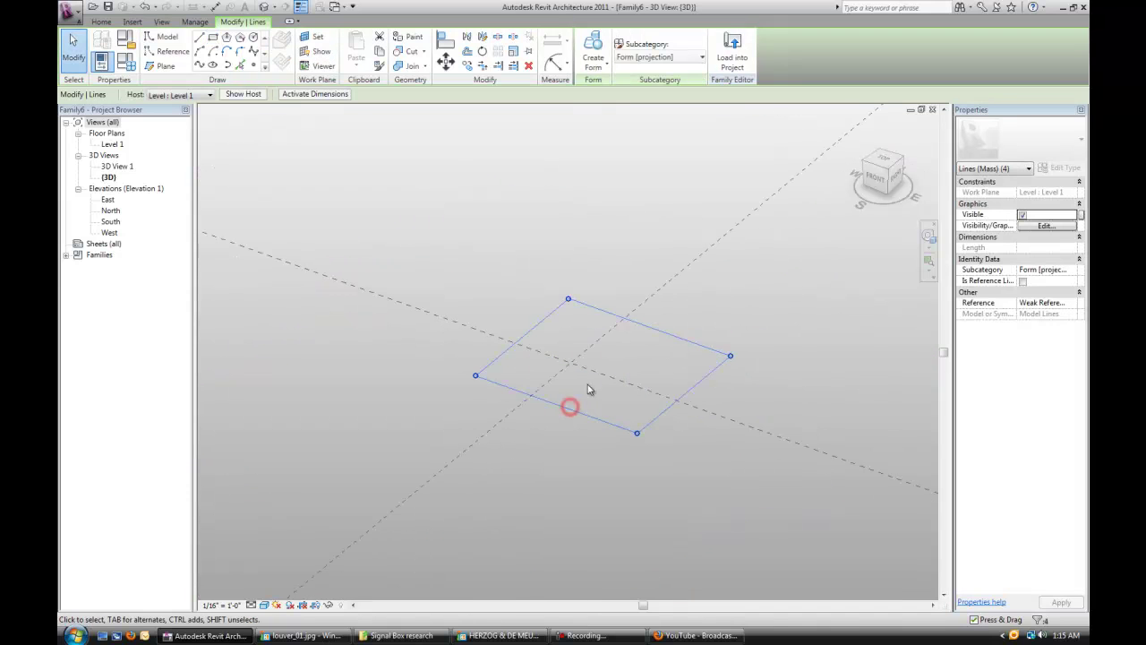
click(598, 45)
click(619, 332)
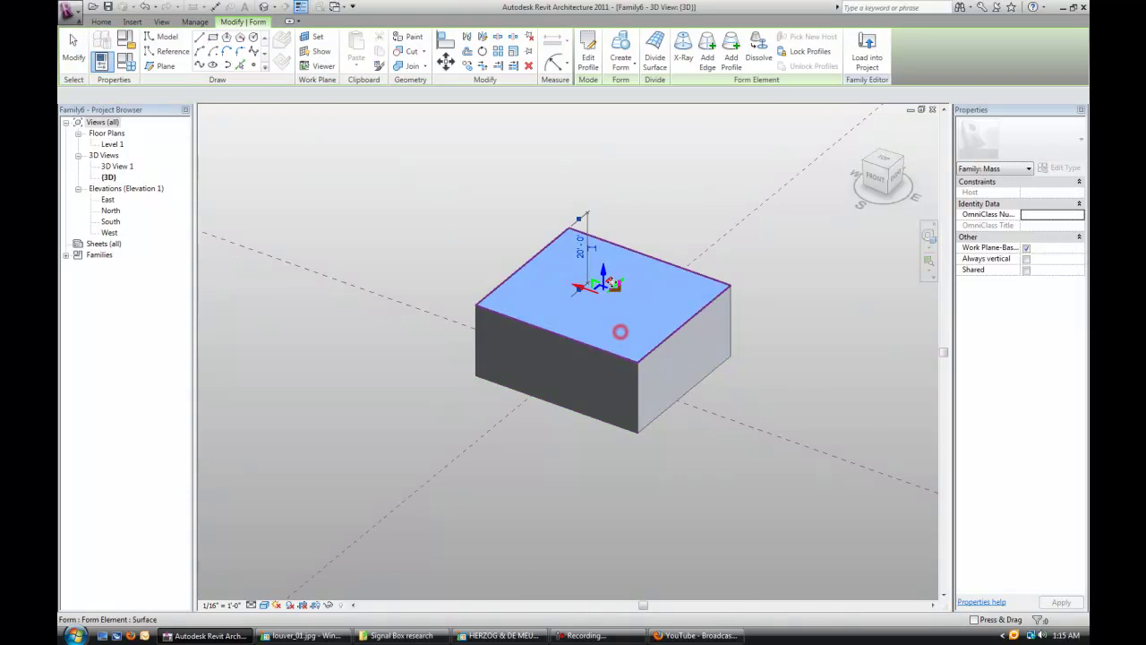
drag(605, 268, 605, 183)
key(Escape)
Step: Divide the mass's front face and set its U grid layout to Fixed Distance
scroll(593, 330, up, 2)
click(591, 328)
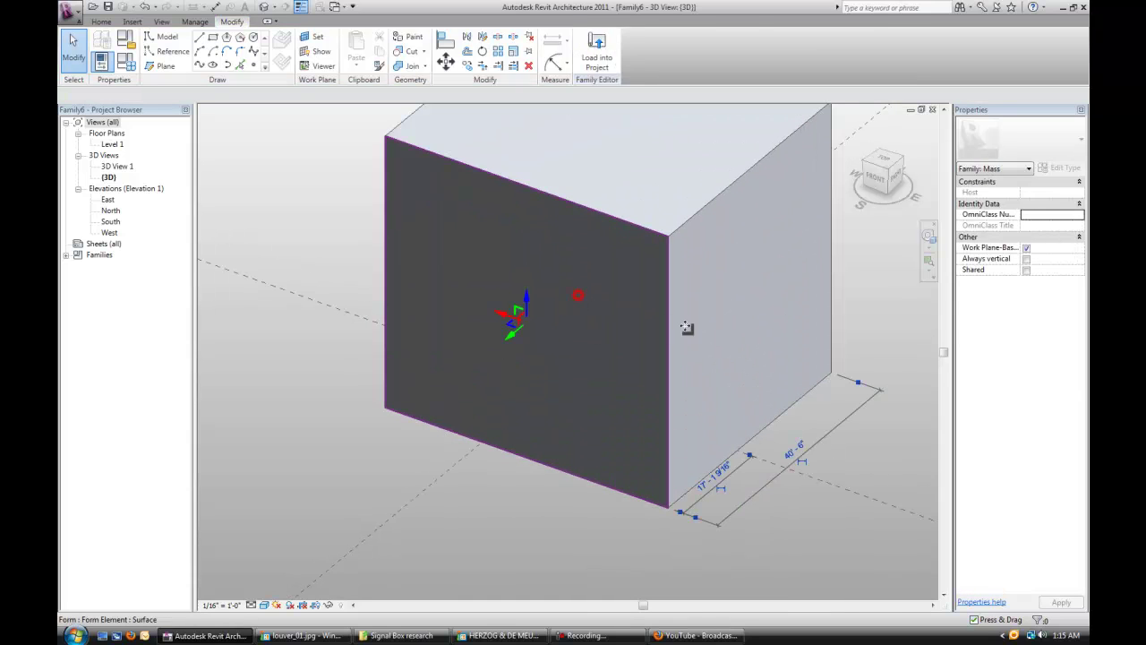
click(655, 54)
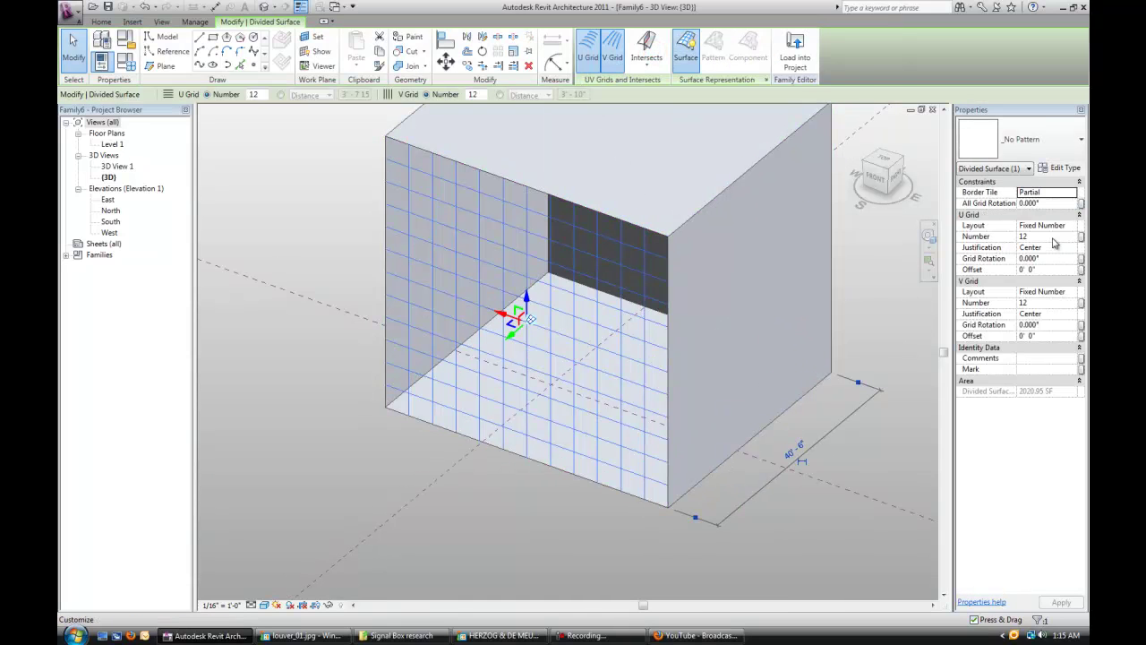
click(1073, 226)
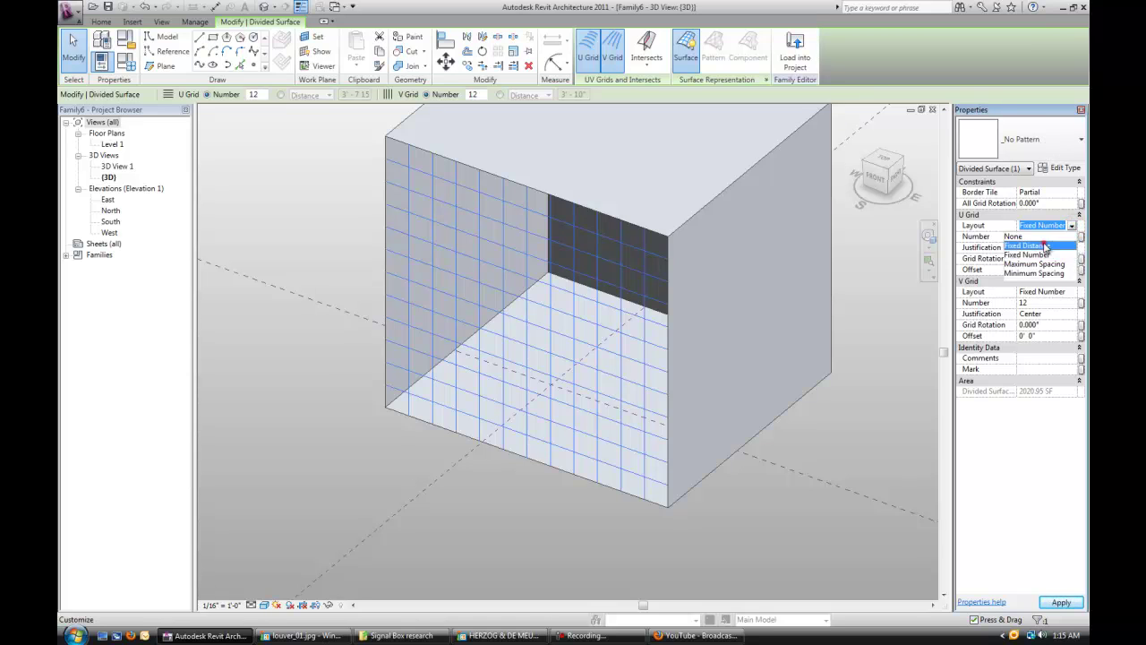
click(1029, 245)
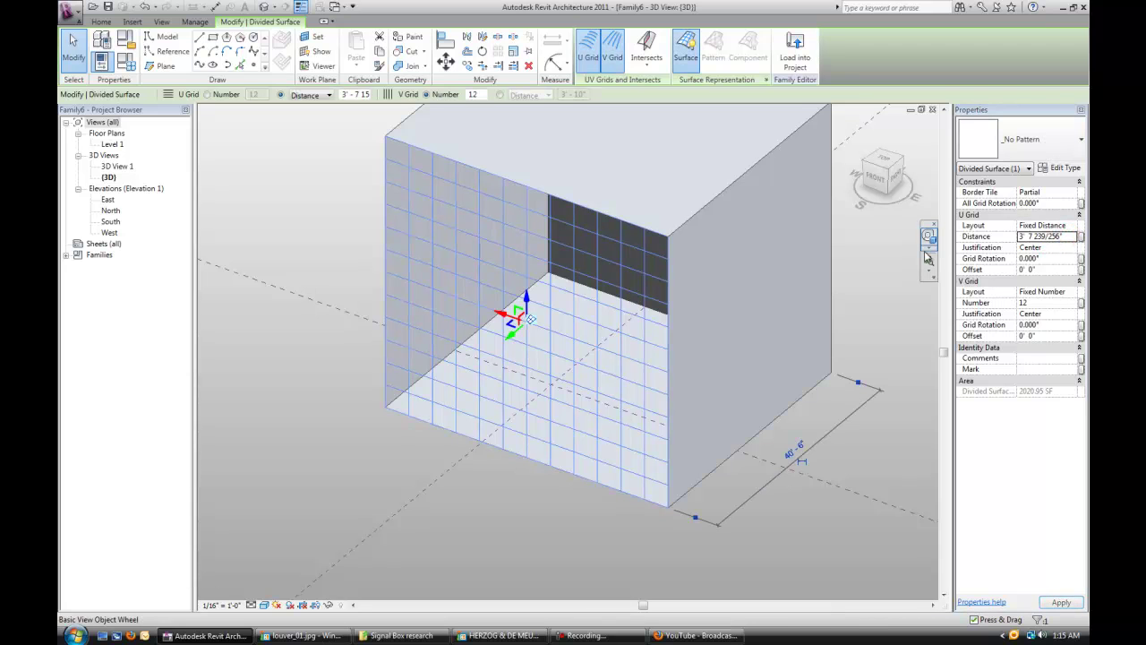
key(Escape)
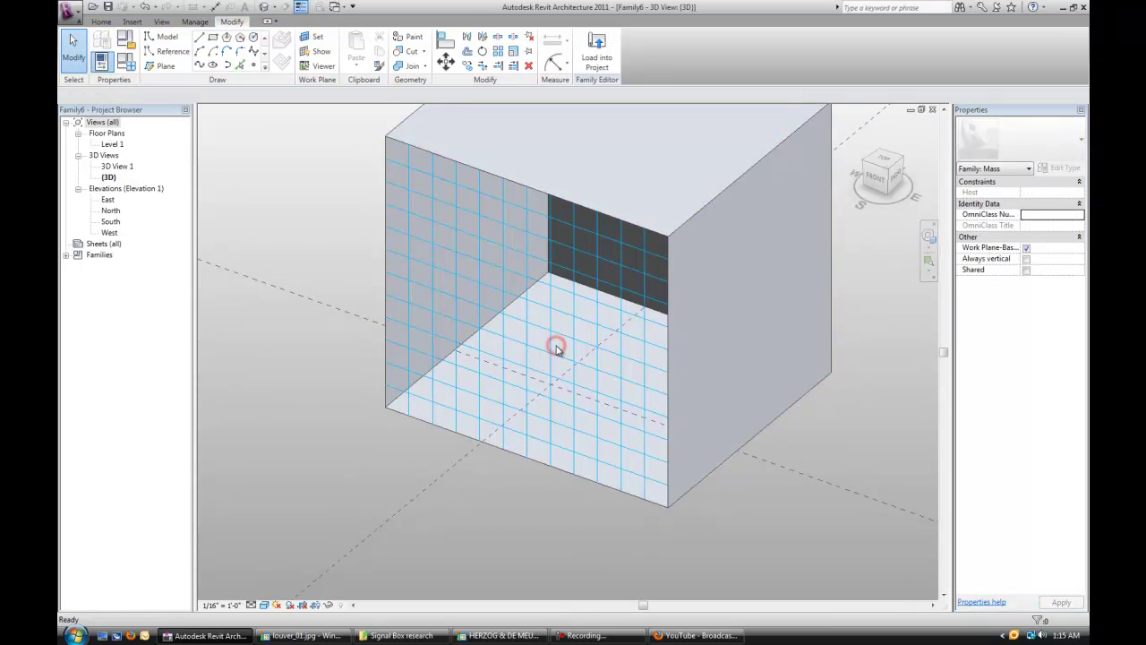
Step: Set the divided front surface's U grid distance to 1' 0" and its V grid number to 1
click(556, 349)
click(1078, 236)
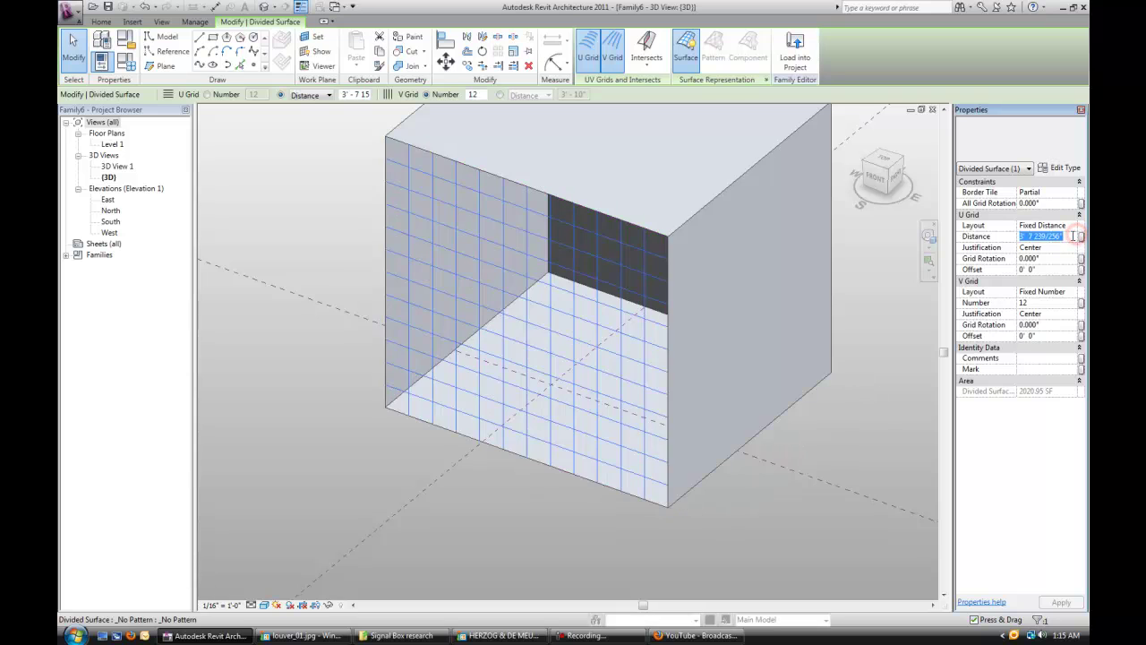
text(1)
key(Return)
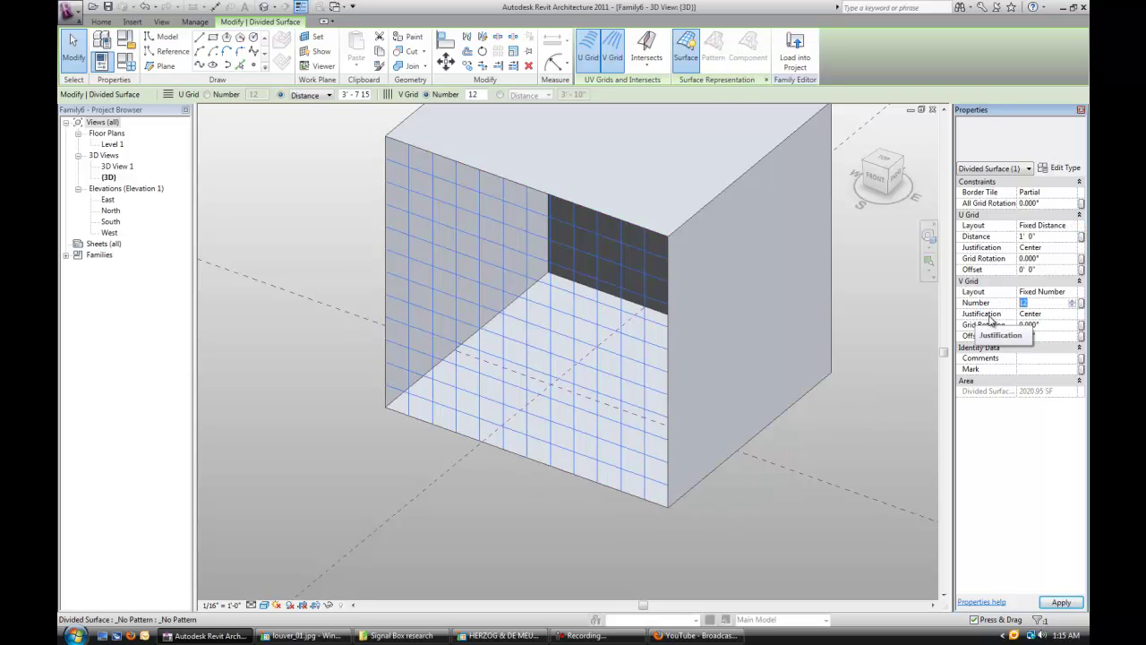
text(1)
click(1055, 601)
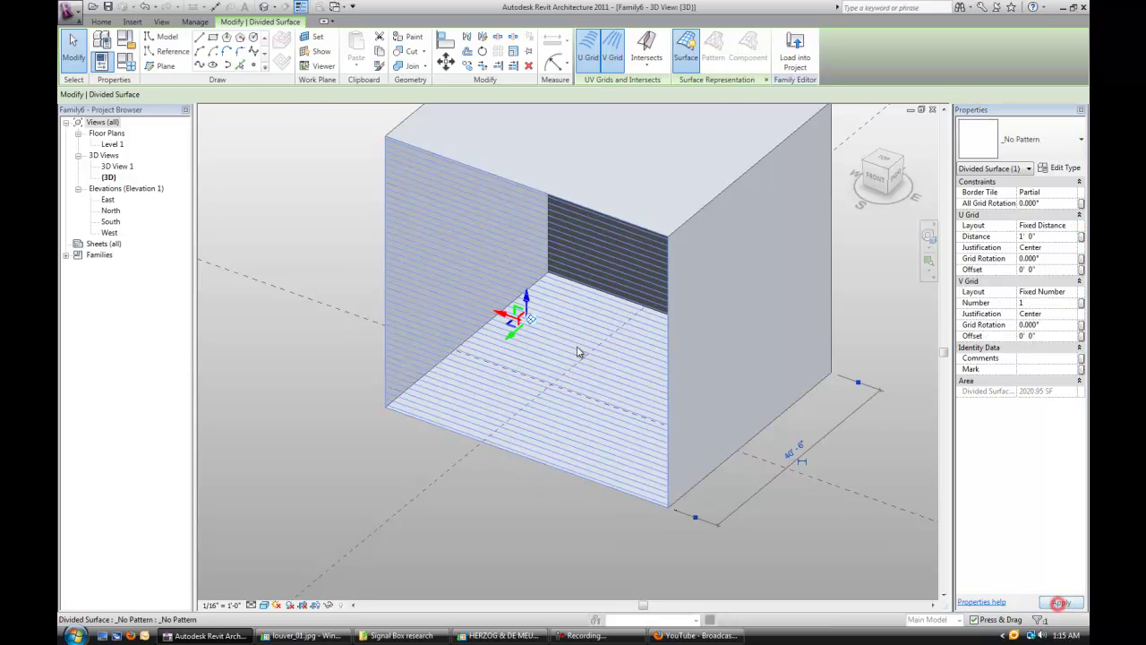
Step: Set the U grid justification of the divided front surface to Beginning and clear the selection
shift+middle_drag(637, 335, 685, 307)
scroll(685, 317, up, 2)
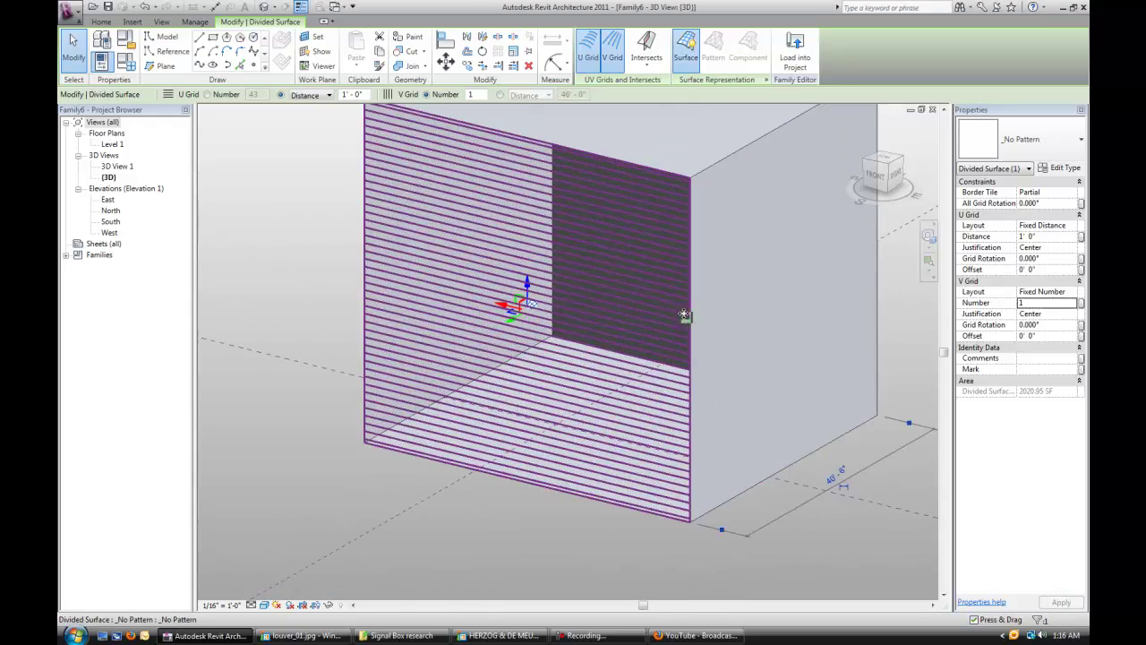
click(368, 205)
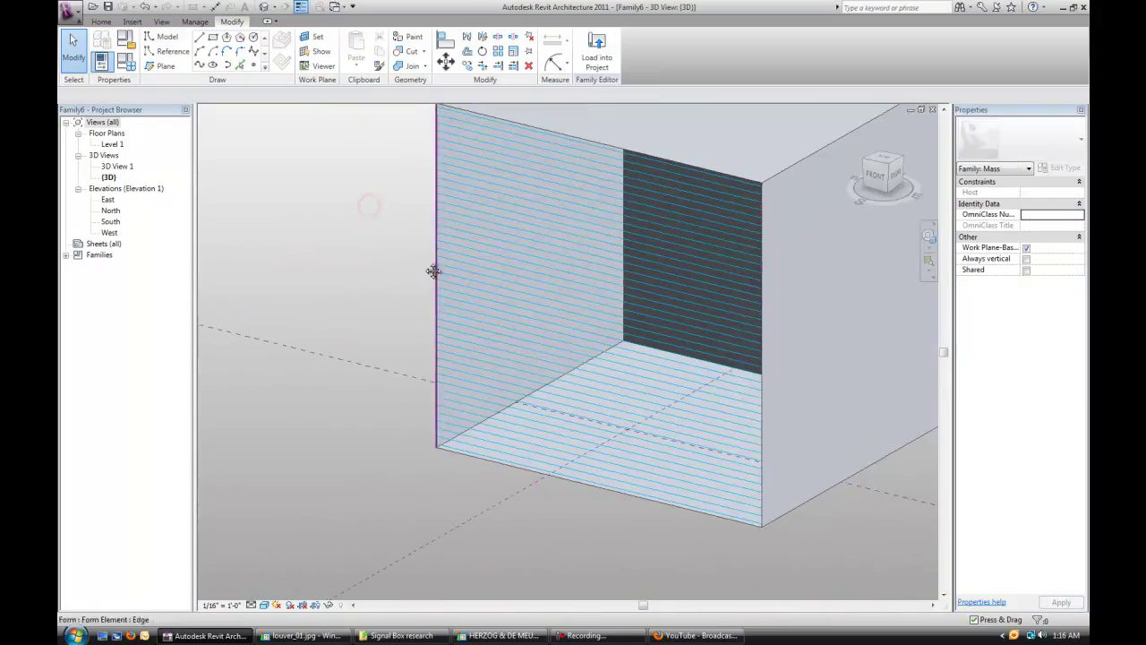
click(450, 280)
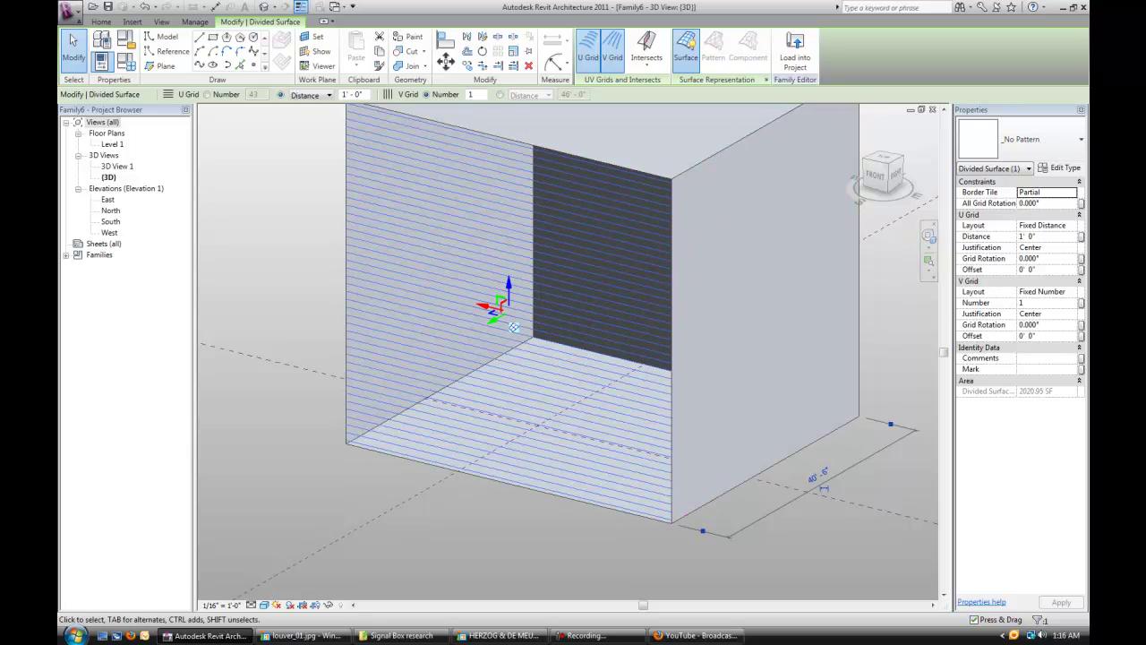
click(1073, 250)
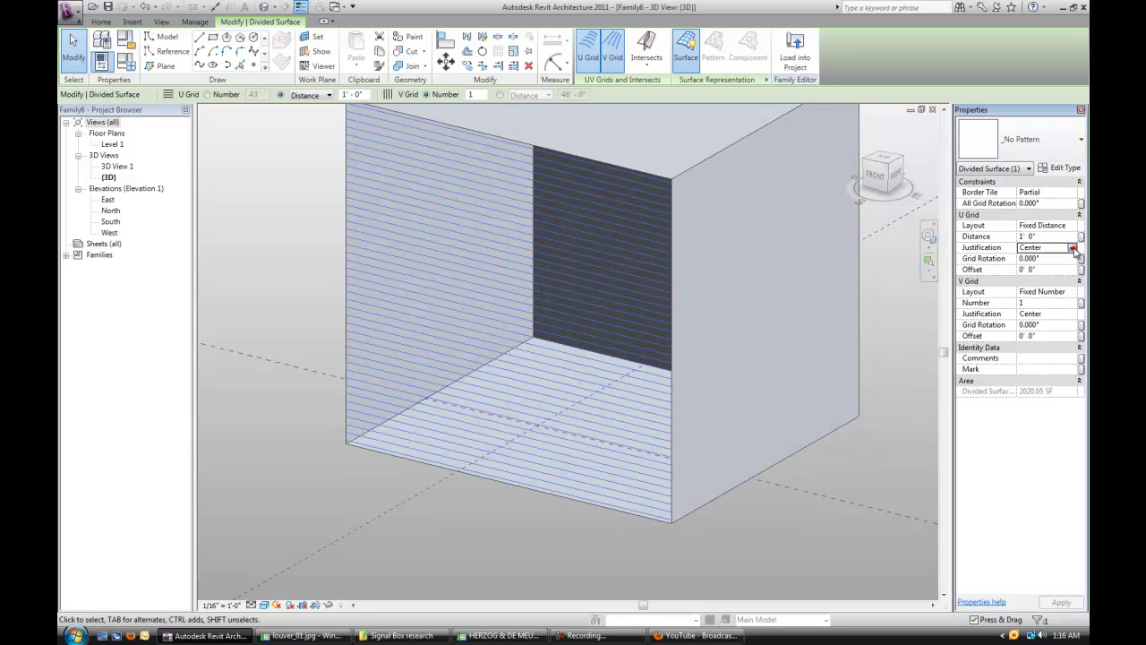
click(1073, 250)
click(1046, 258)
click(1061, 603)
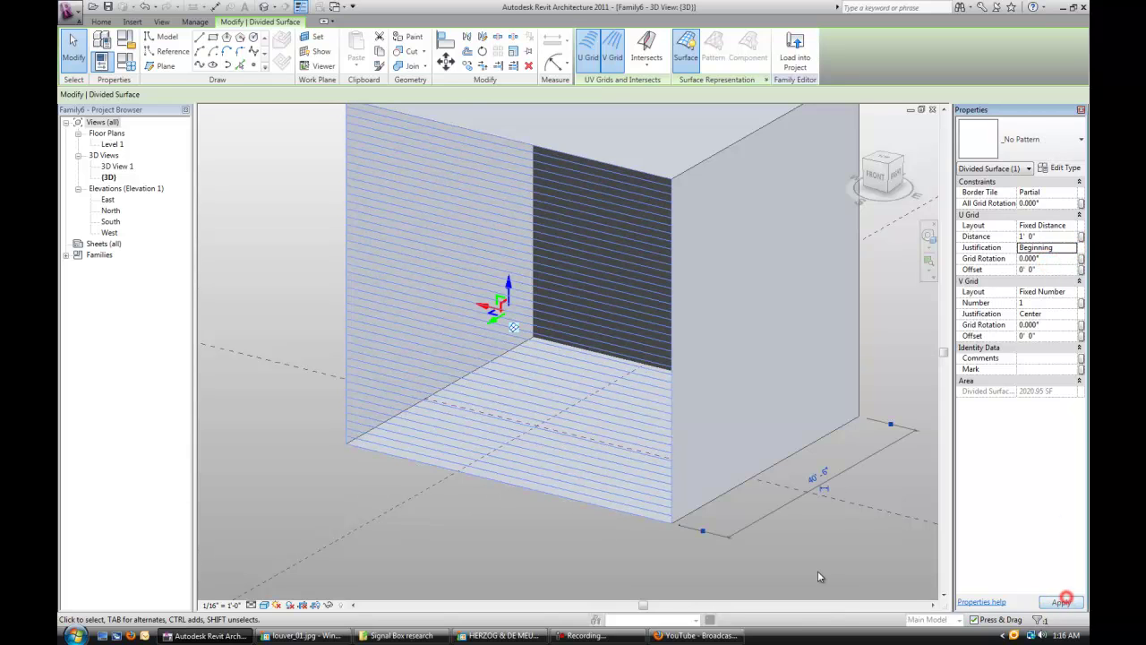
click(797, 558)
Step: Set the height of the mass to 50 feet through its top face and clear the selection
scroll(798, 558, down, 1)
click(634, 182)
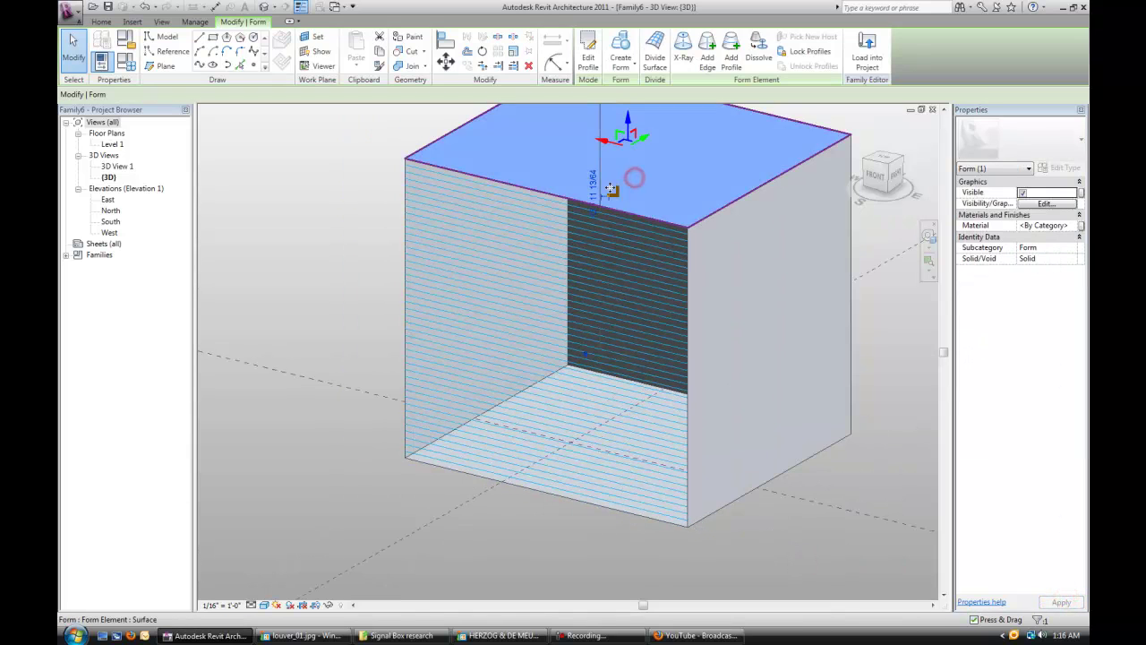
click(592, 184)
text(50)
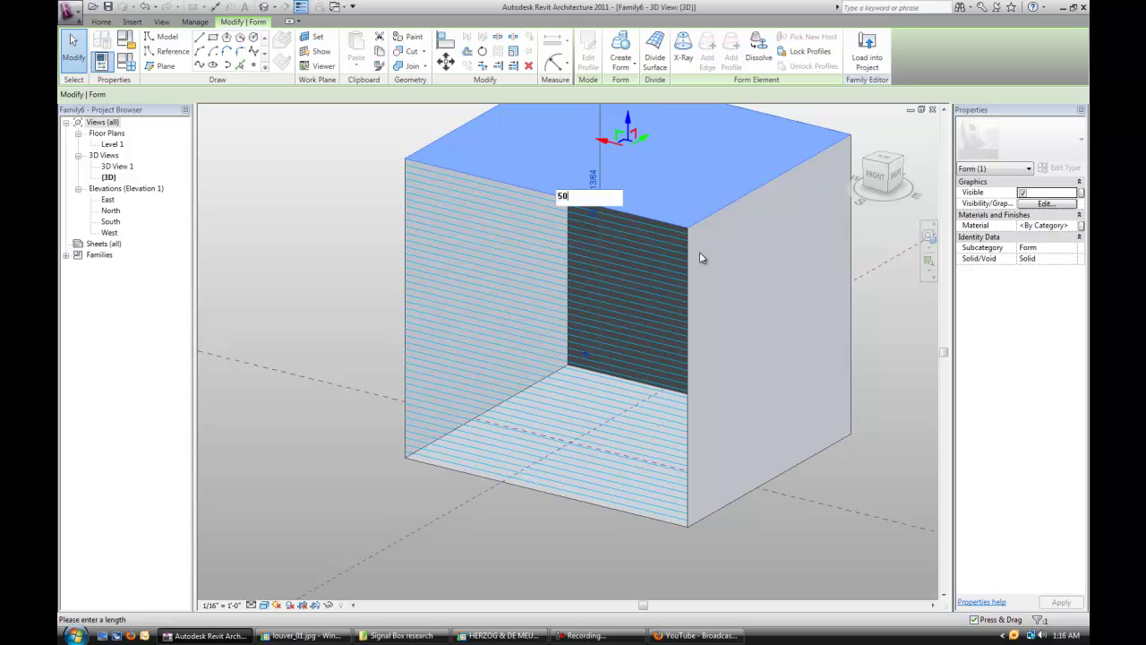
key(Return)
click(897, 349)
Step: Load the main_panel louver family into the Family6 mass family
scroll(844, 346, down, 1)
shift+middle_drag(755, 350, 548, 267)
scroll(650, 320, up, 2)
scroll(693, 325, down, 1)
click(548, 268)
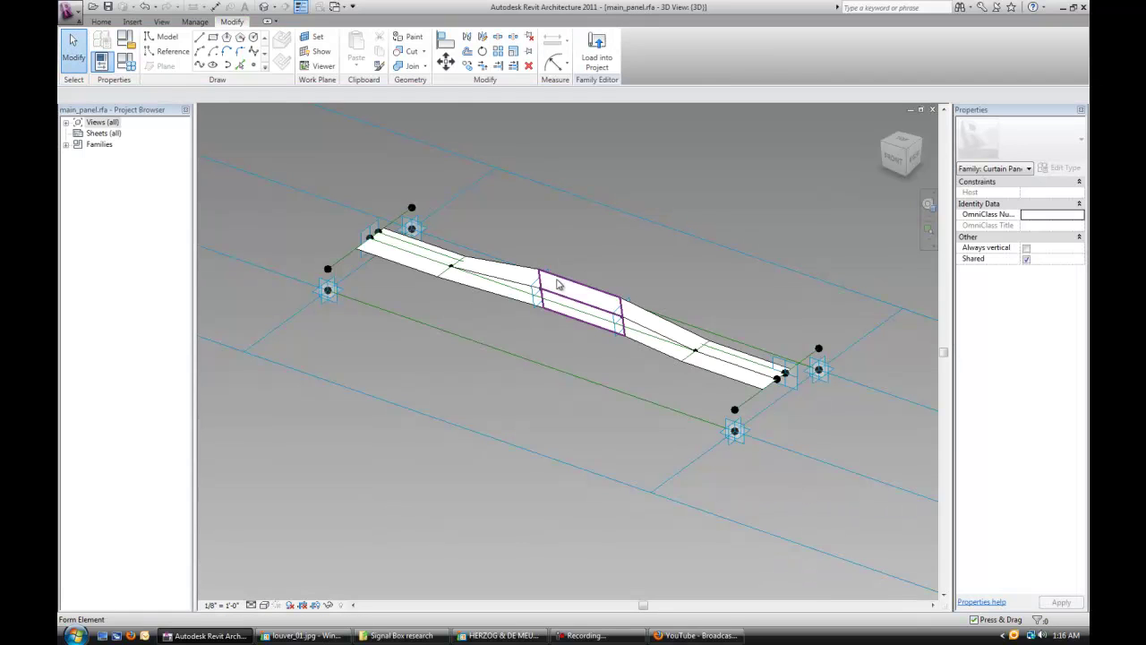
click(597, 57)
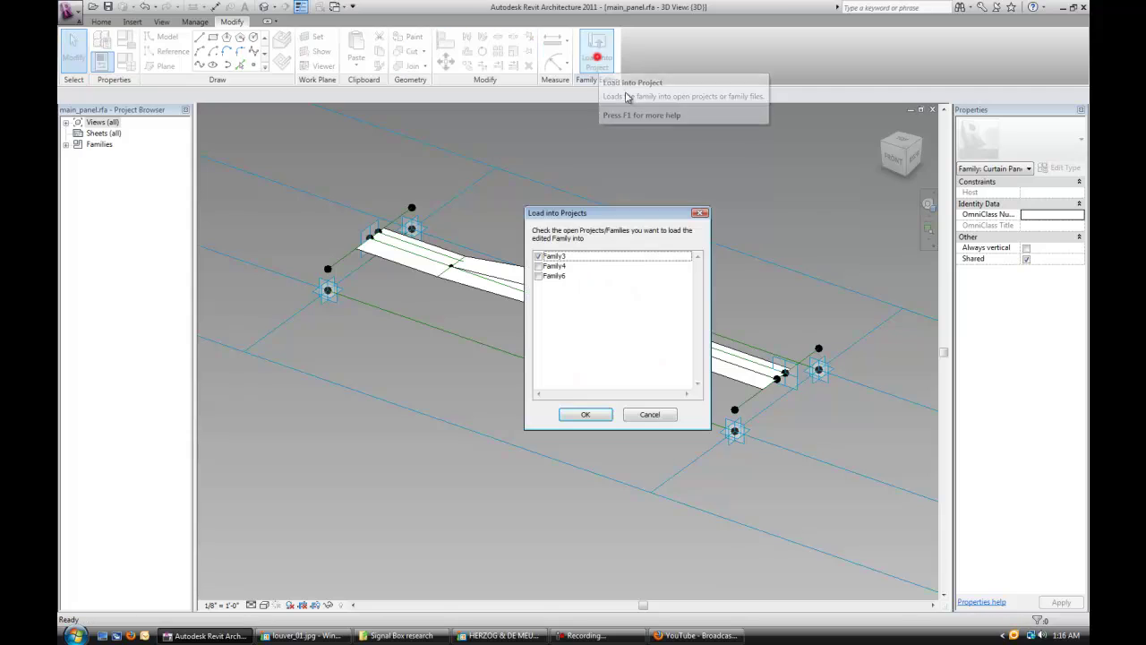
click(539, 275)
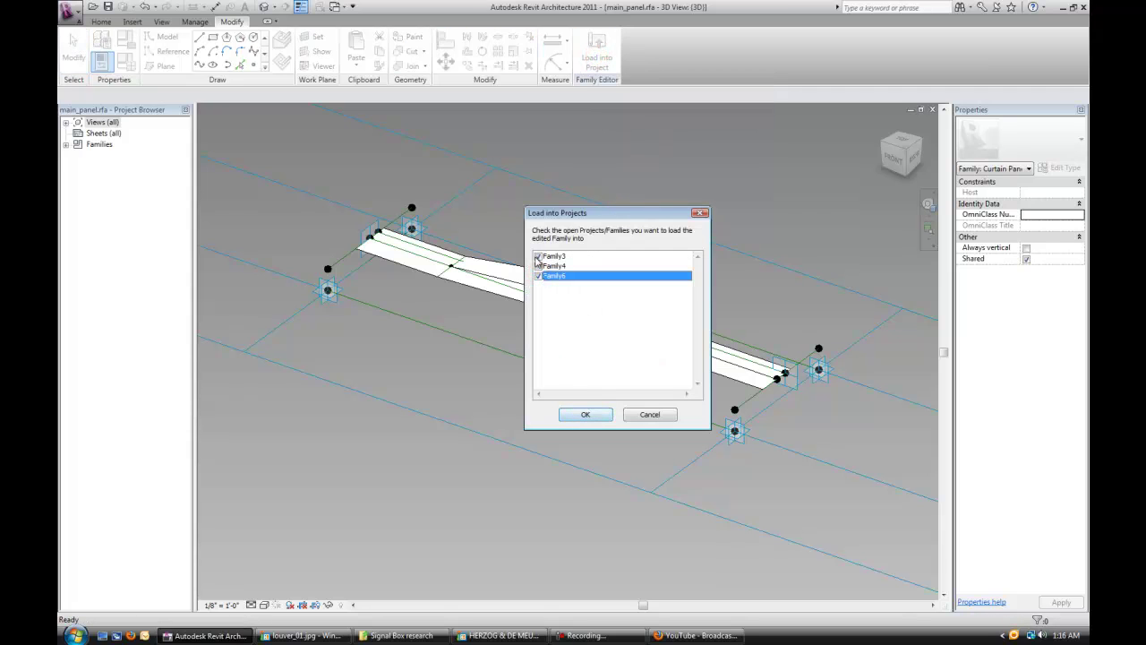
click(588, 413)
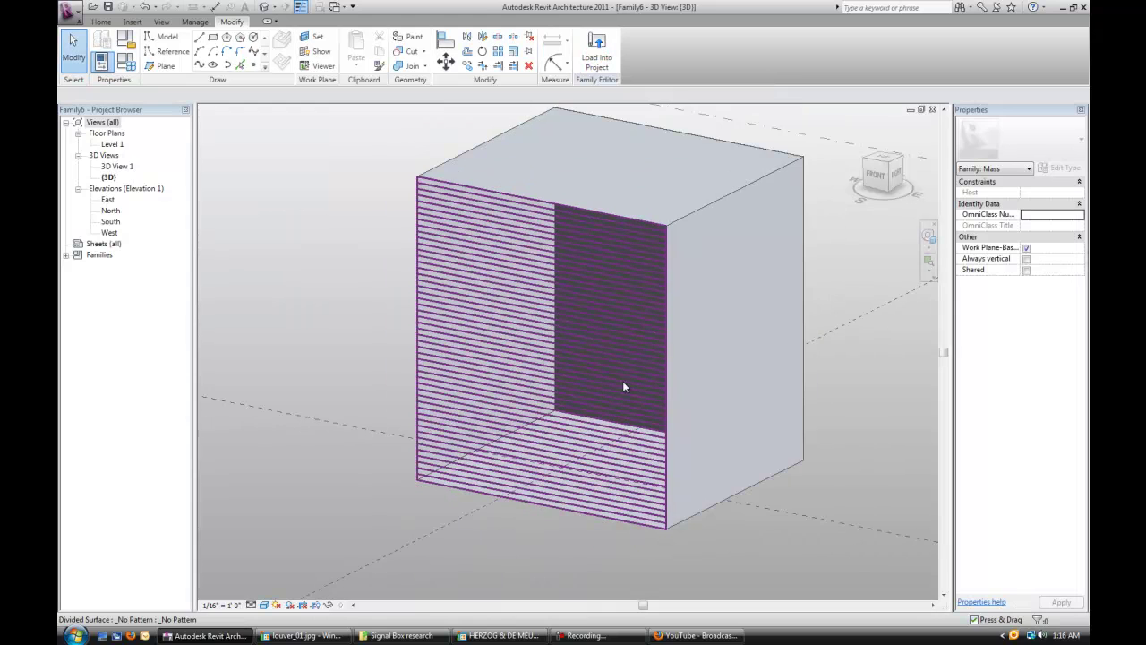
Step: Apply the main_panel curtain panel type to the divided front surface of the mass
click(760, 397)
click(1019, 140)
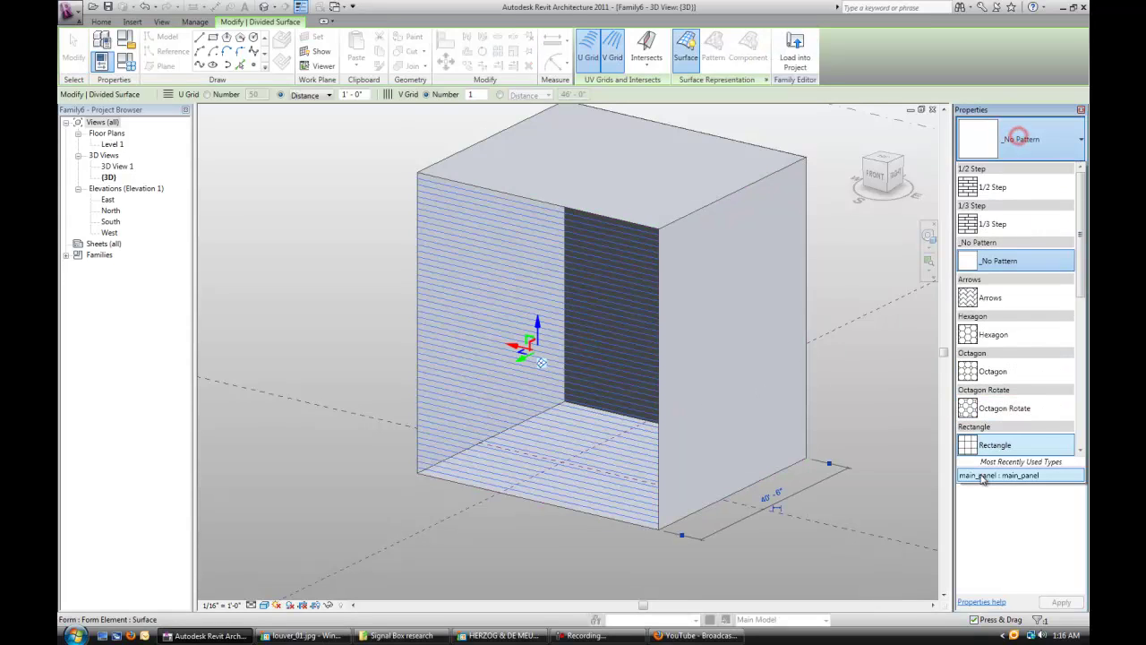
click(985, 477)
key(Escape)
scroll(749, 394, down, 1)
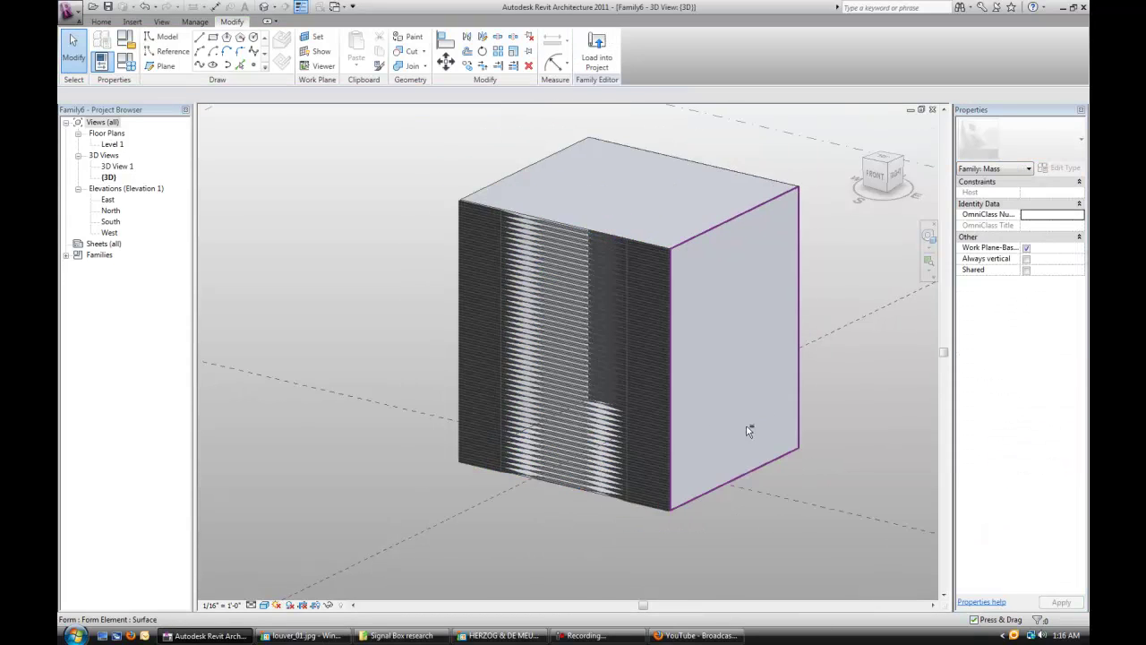
shift+middle_drag(746, 430, 754, 425)
scroll(744, 422, up, 2)
Step: Switch to Windows Photo Gallery and examine the louver twist diagram and the signal building reference photo
click(305, 635)
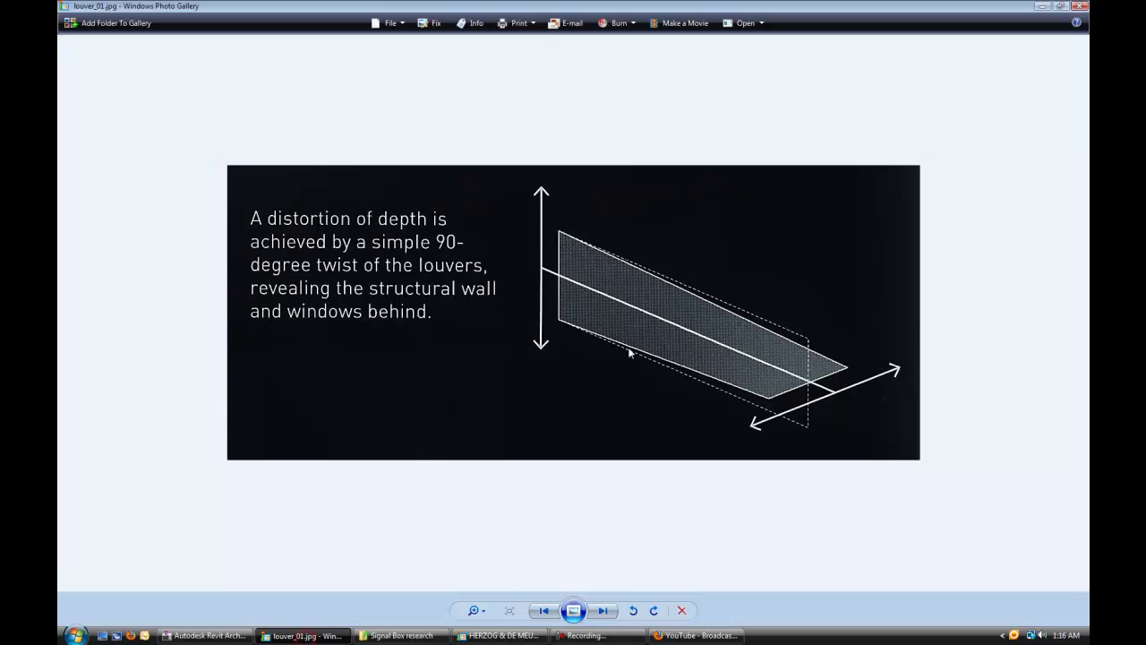
key(Right)
key(Right)
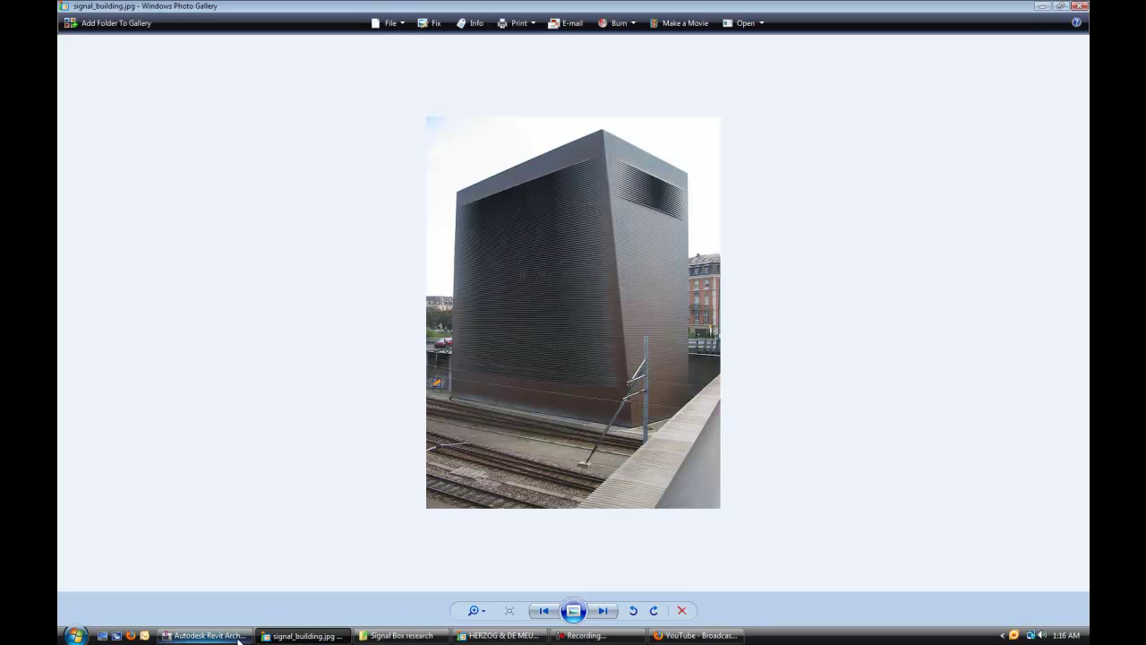
Step: Switch back to Revit and create a new family from the Curtain Panel Pattern Based.rft template
click(205, 635)
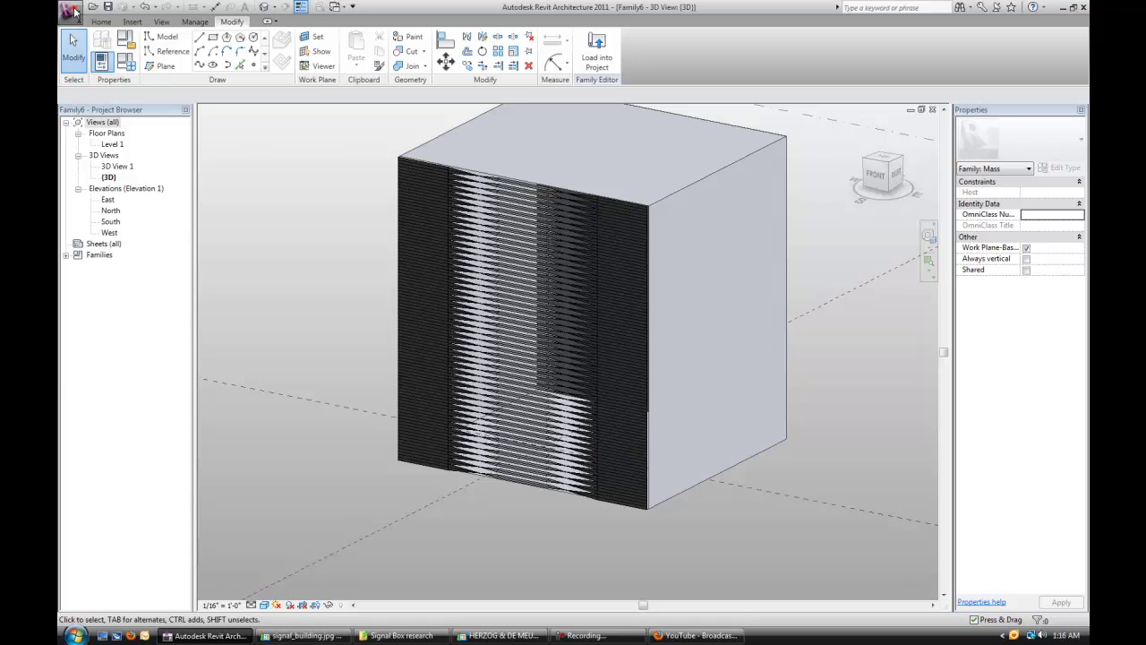
click(75, 11)
mouse_move(125, 56)
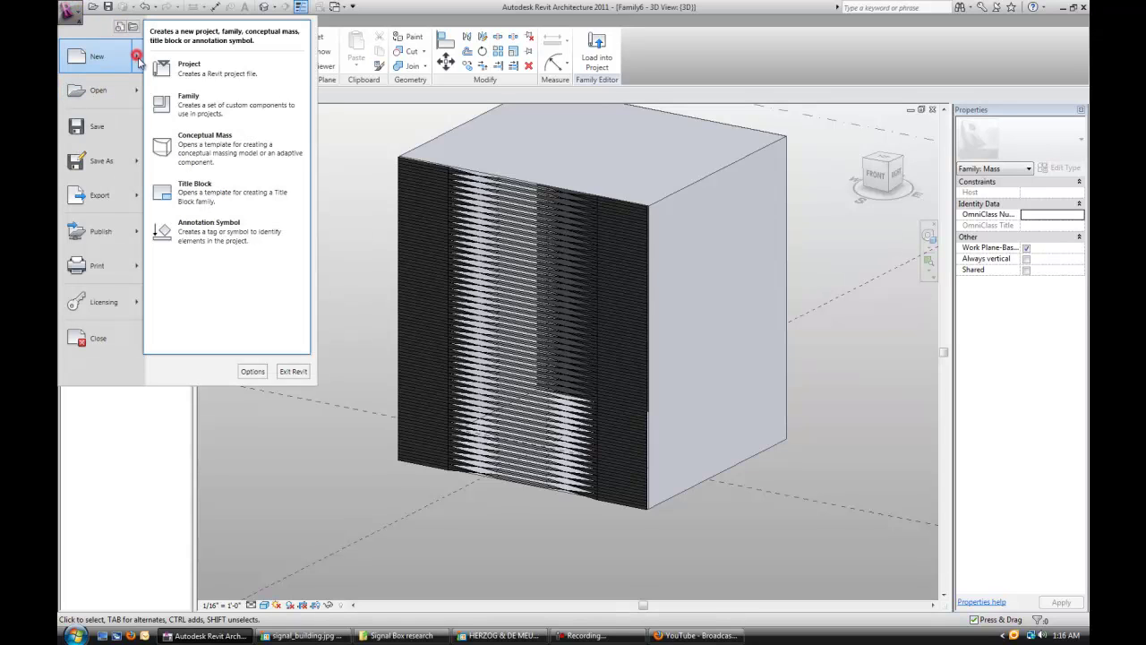
click(207, 109)
click(414, 302)
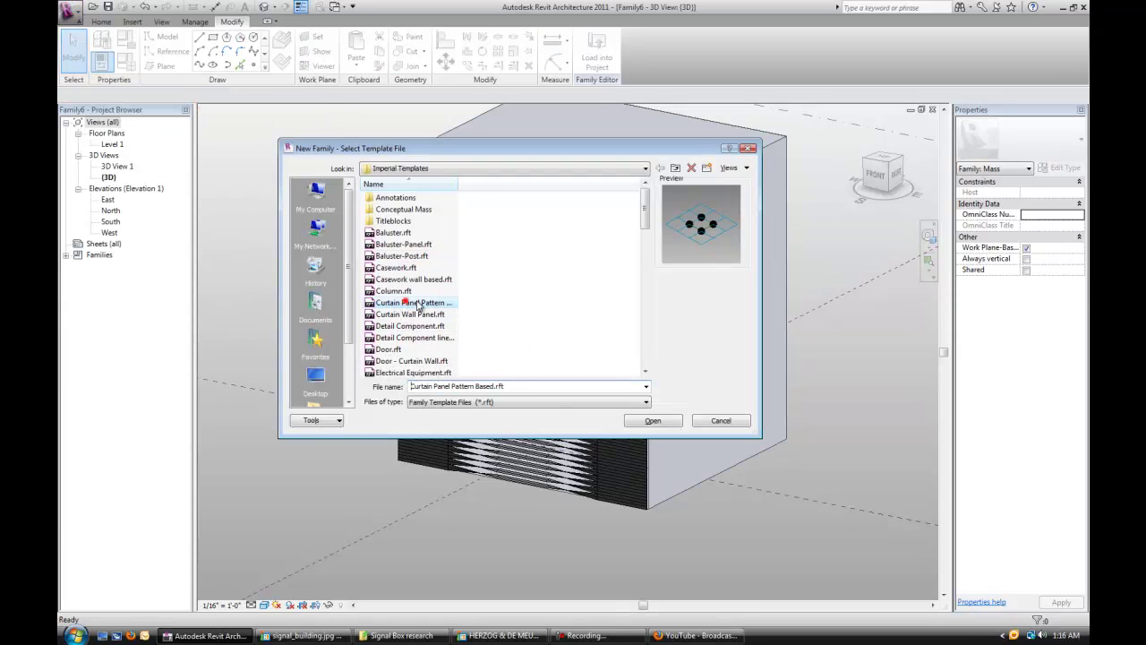
click(653, 421)
Step: Set the tile pattern grid's vertical spacing to 3' 0" and clear the selection
scroll(582, 365, up, 3)
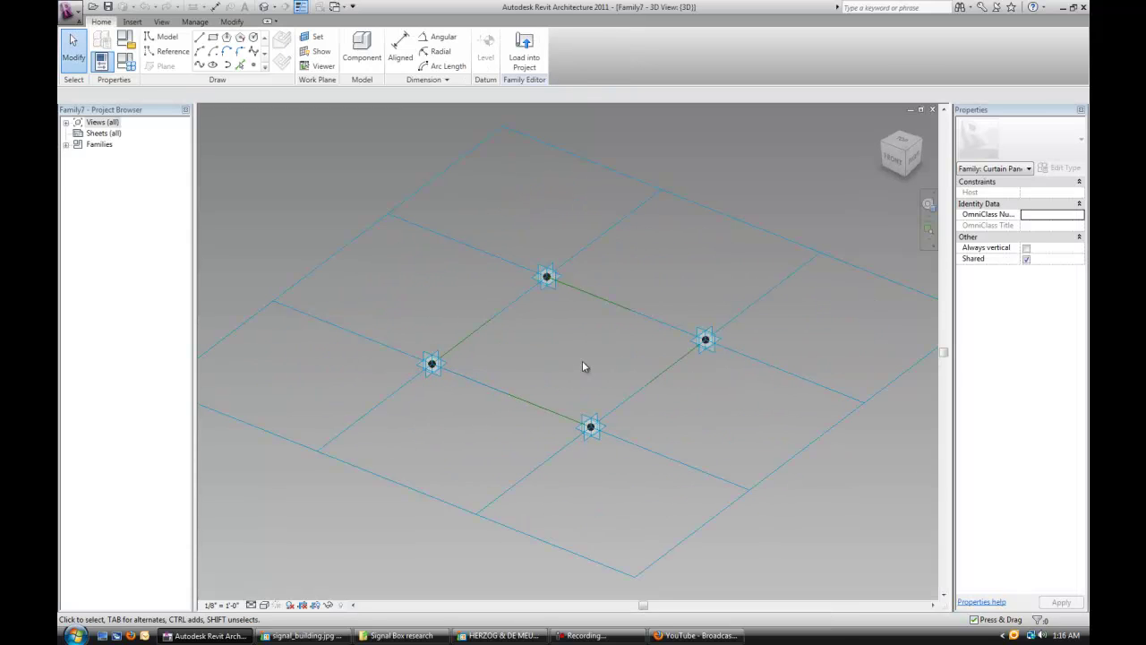
click(771, 229)
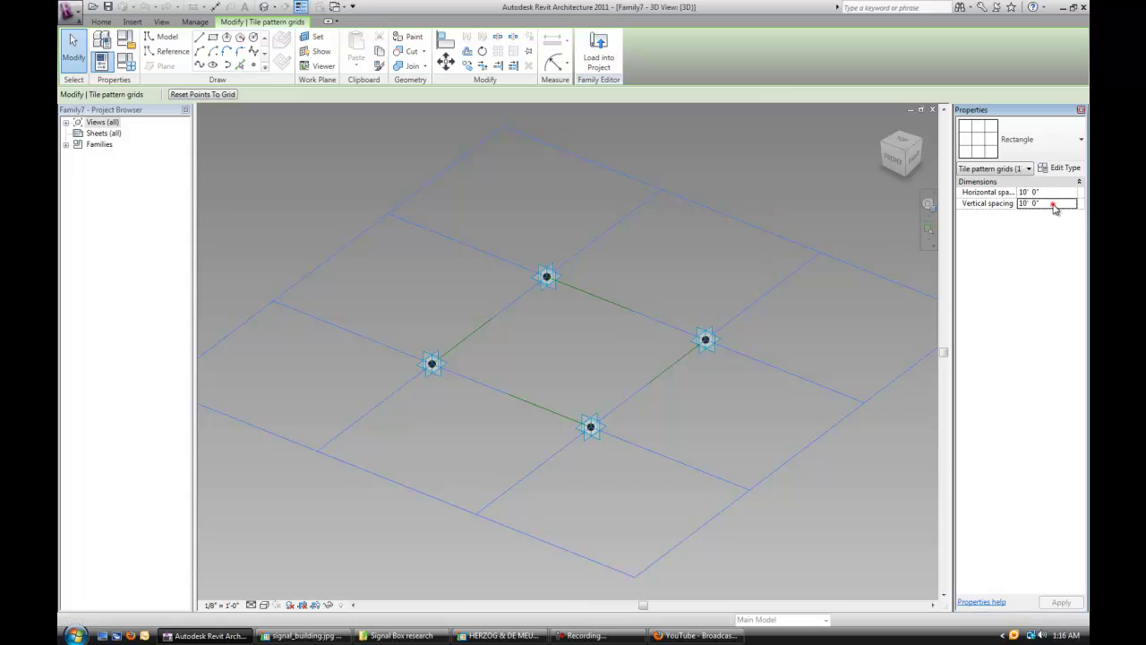
click(1054, 205)
click(1062, 602)
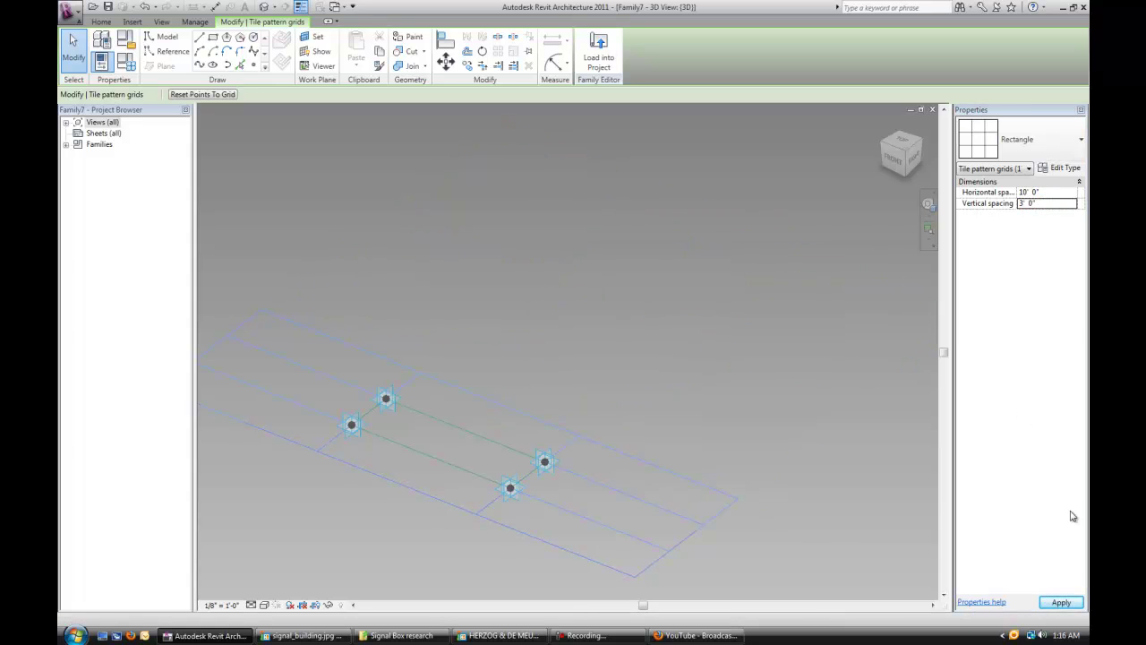
click(767, 396)
Step: Place a reference point on the horizontal work plane of each of the tile's four adaptive corner points
scroll(345, 531, up, 3)
click(198, 37)
key(Escape)
scroll(343, 333, up, 2)
click(315, 37)
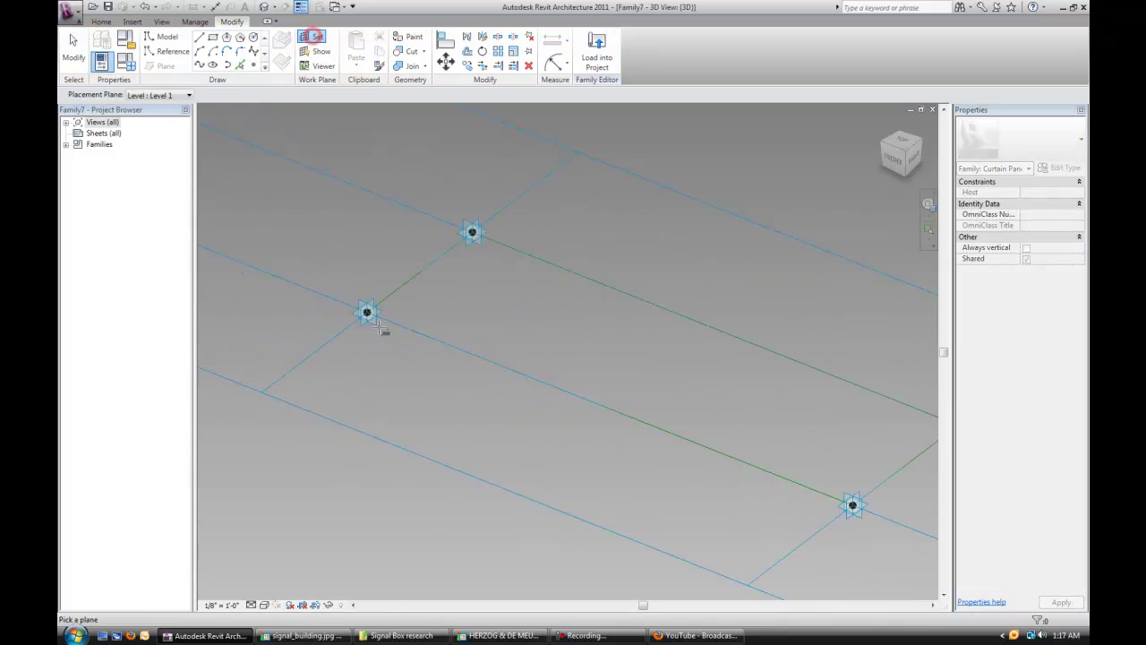
click(382, 312)
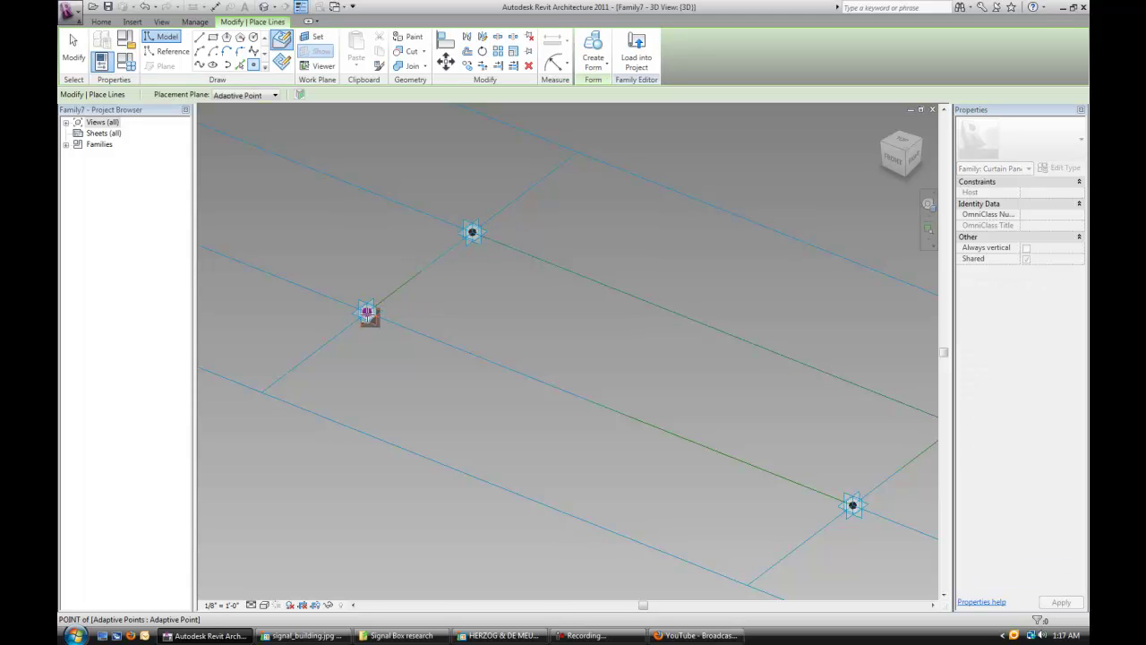
click(367, 313)
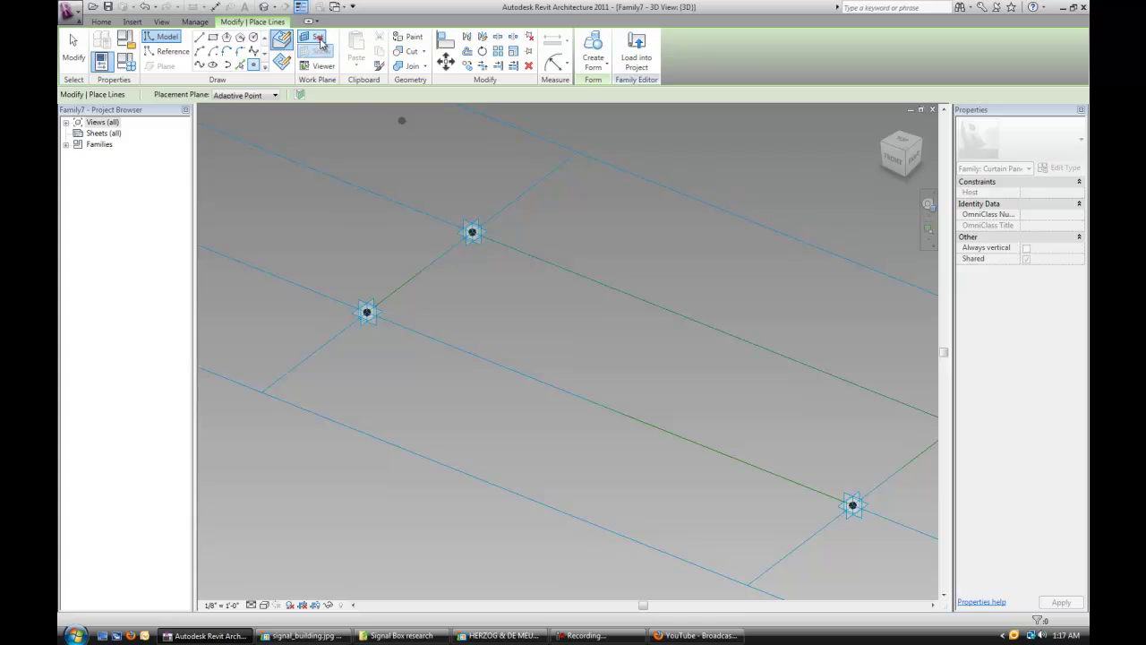
scroll(584, 336, down, 3)
scroll(740, 435, up, 3)
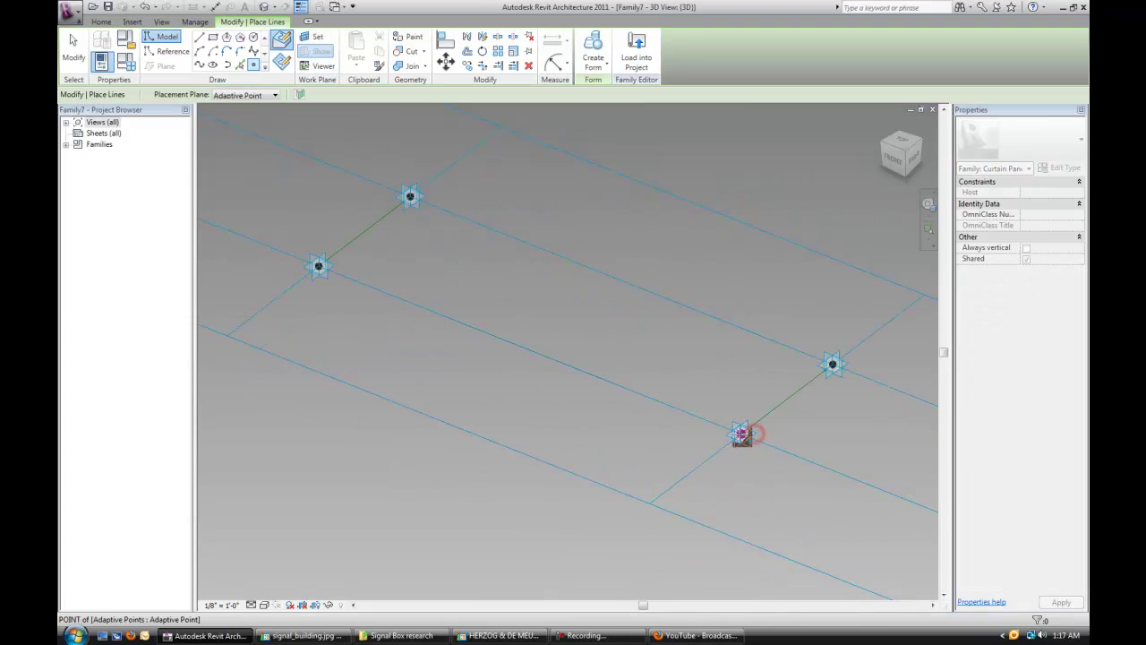
click(315, 38)
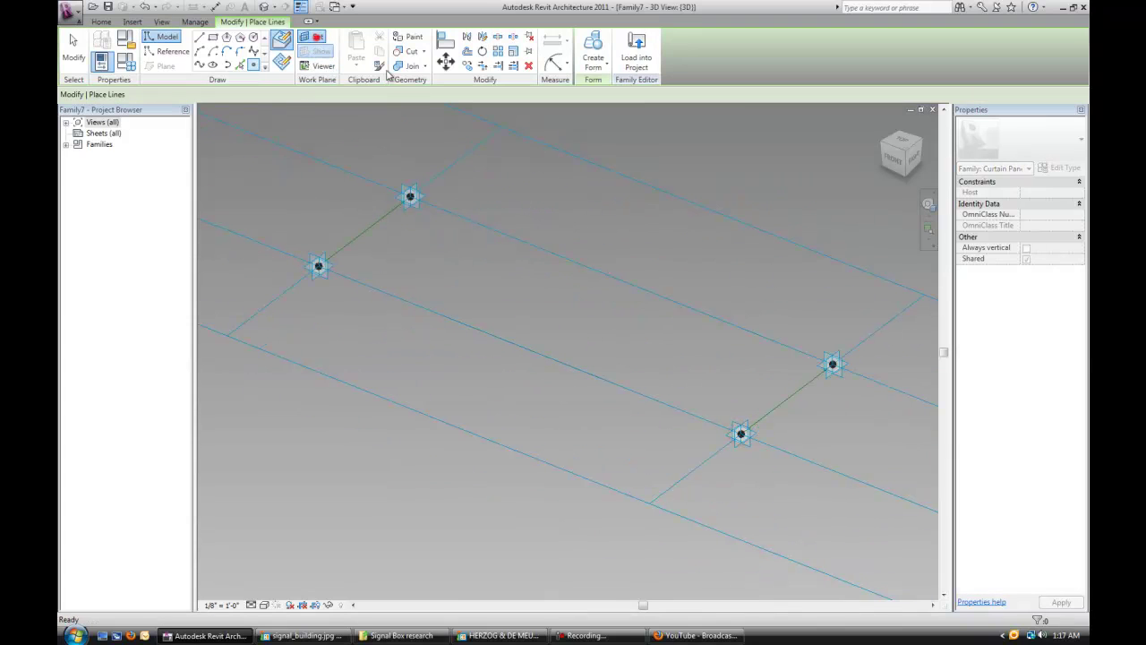
click(850, 364)
key(Escape)
Step: Raise the four new reference points above their adaptive corners, giving the last one an offset of about 9.7 inches
key(Tab)
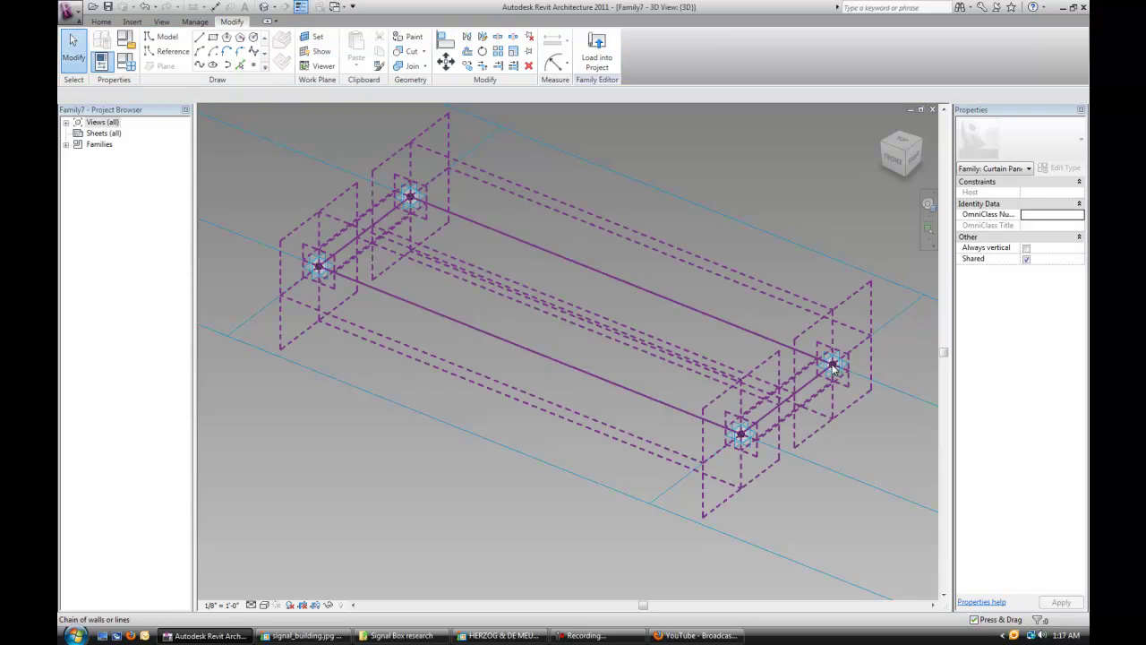
click(833, 358)
key(Escape)
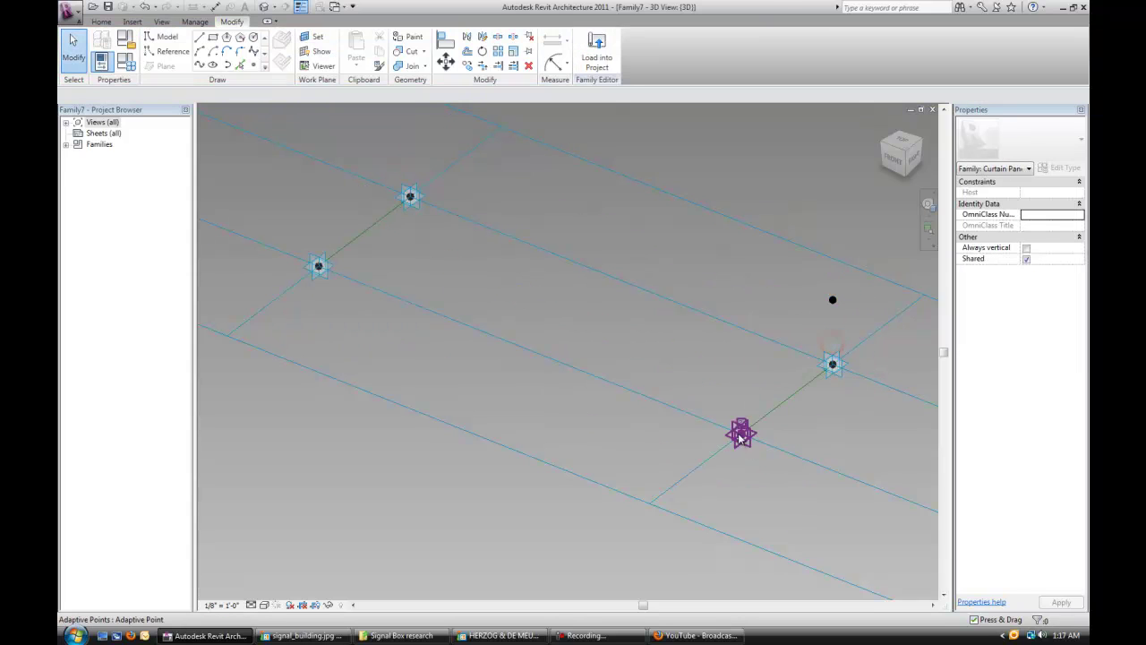
drag(741, 409, 741, 336)
key(Escape)
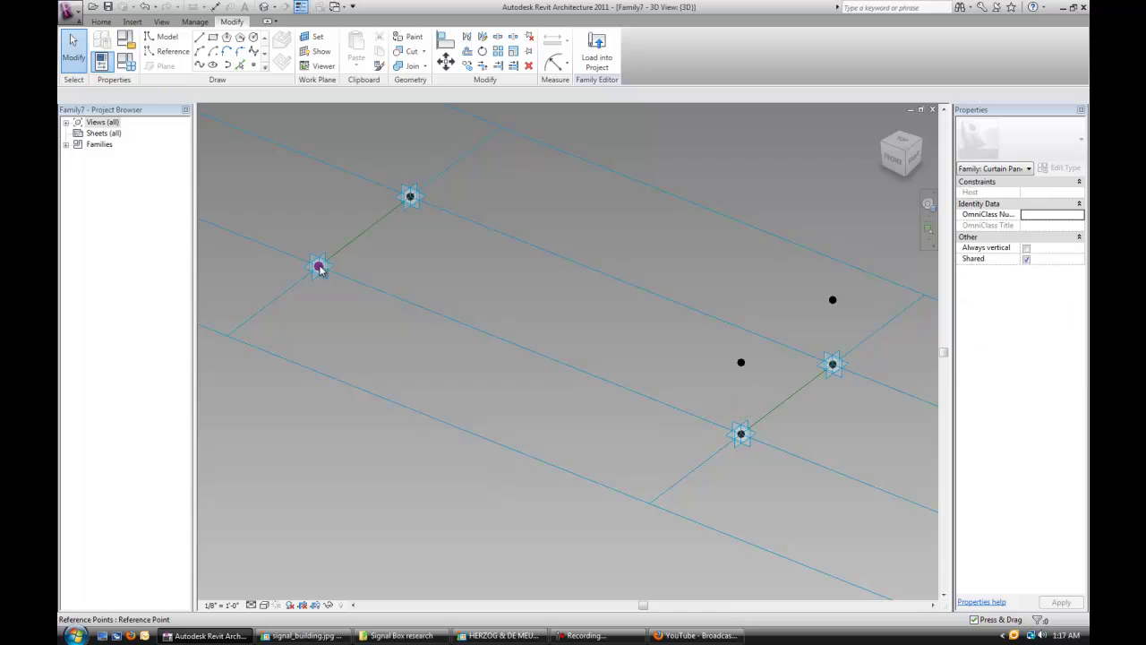
click(318, 267)
drag(319, 252, 319, 213)
key(Escape)
drag(411, 184, 411, 150)
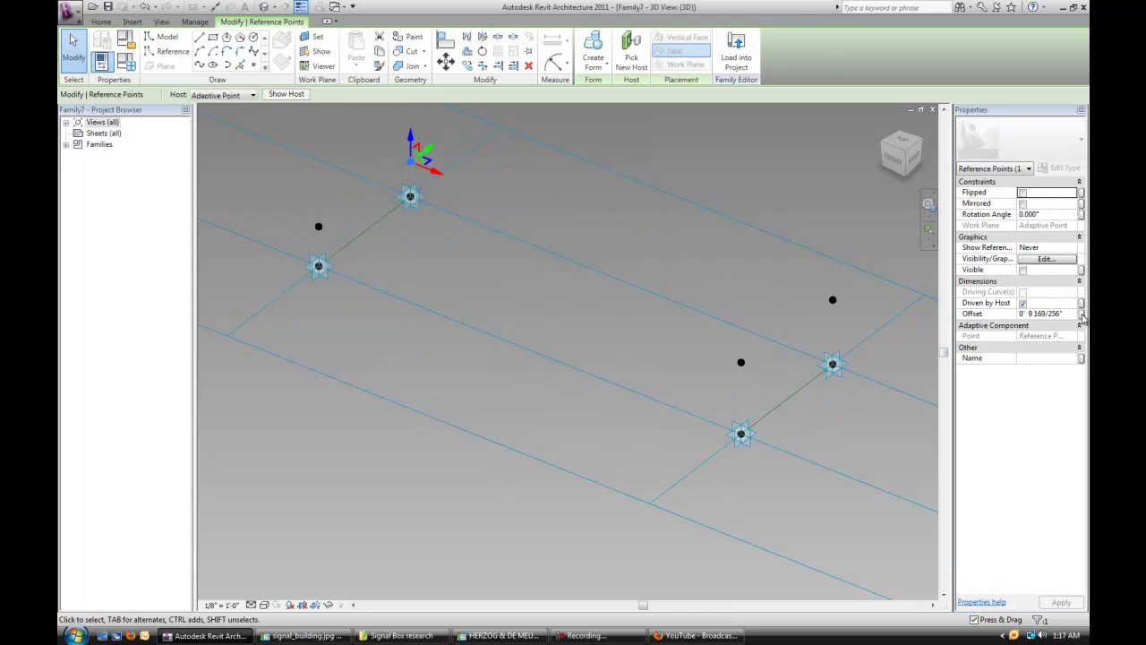
Step: Create a type length parameter named offset and associate it with the selected raised point's Offset property
click(1081, 315)
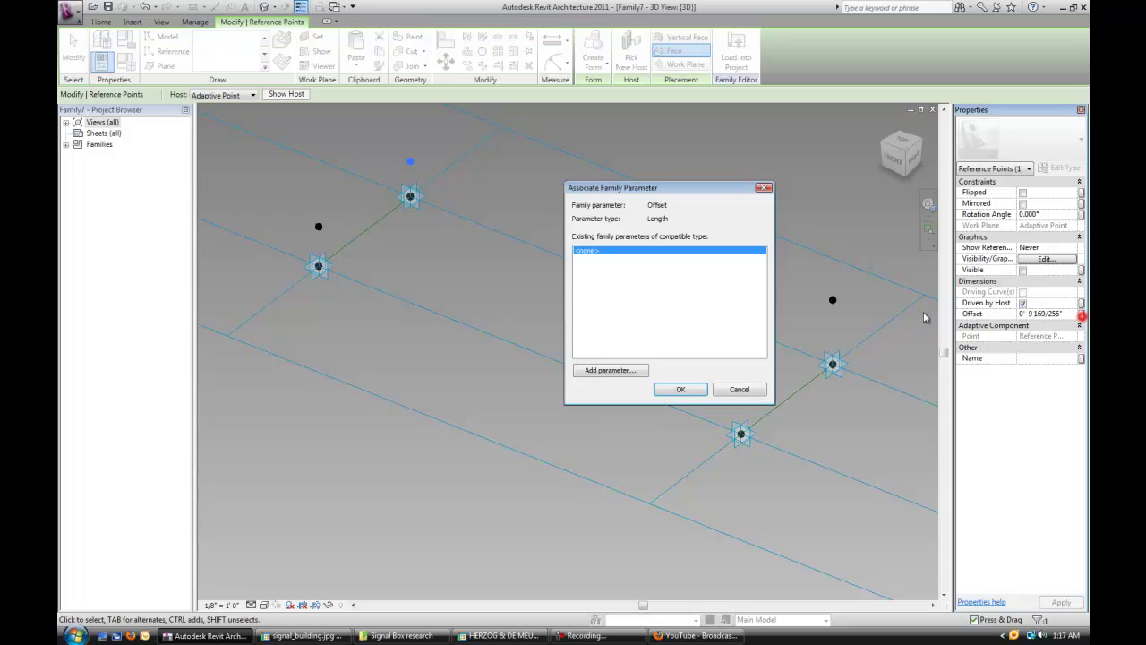
click(613, 369)
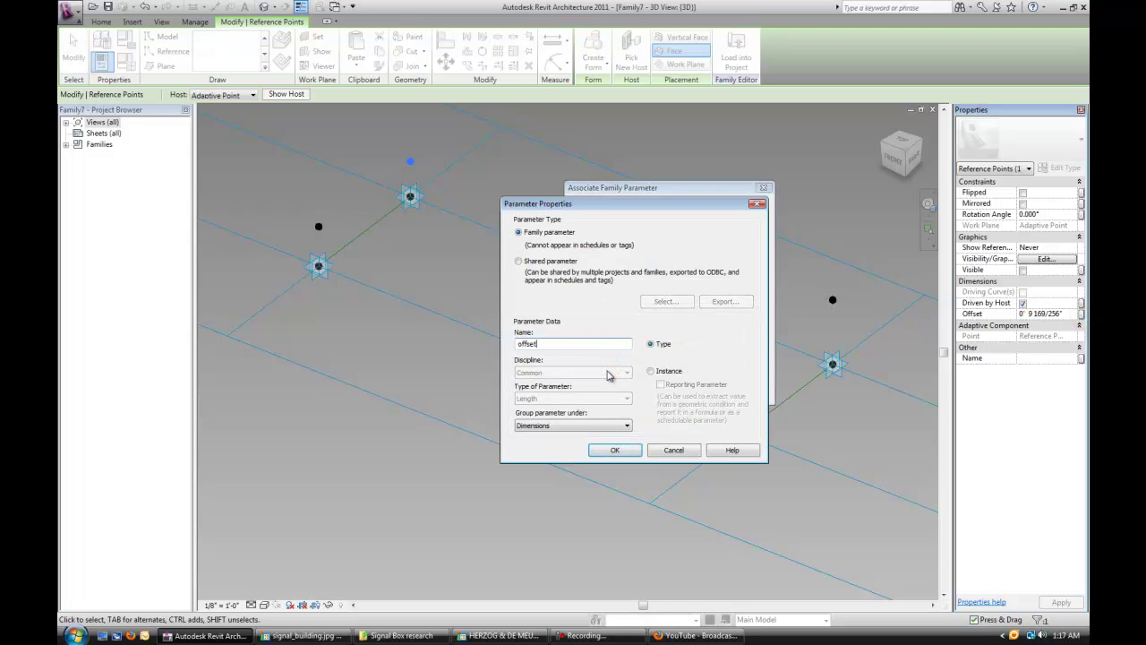
key(Return)
click(693, 390)
Step: Select all four raised reference points and associate their Offset property with the offset parameter
drag(793, 269, 854, 321)
ctrl+drag(716, 332, 768, 383)
ctrl+drag(384, 139, 452, 185)
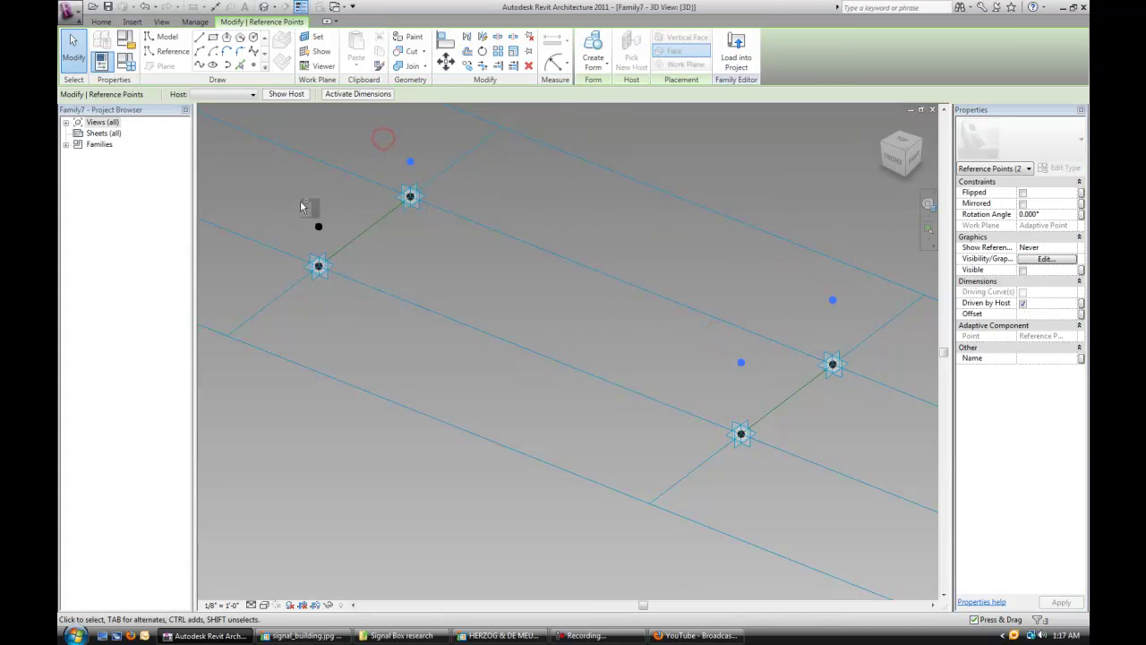
ctrl+click(318, 226)
click(1081, 313)
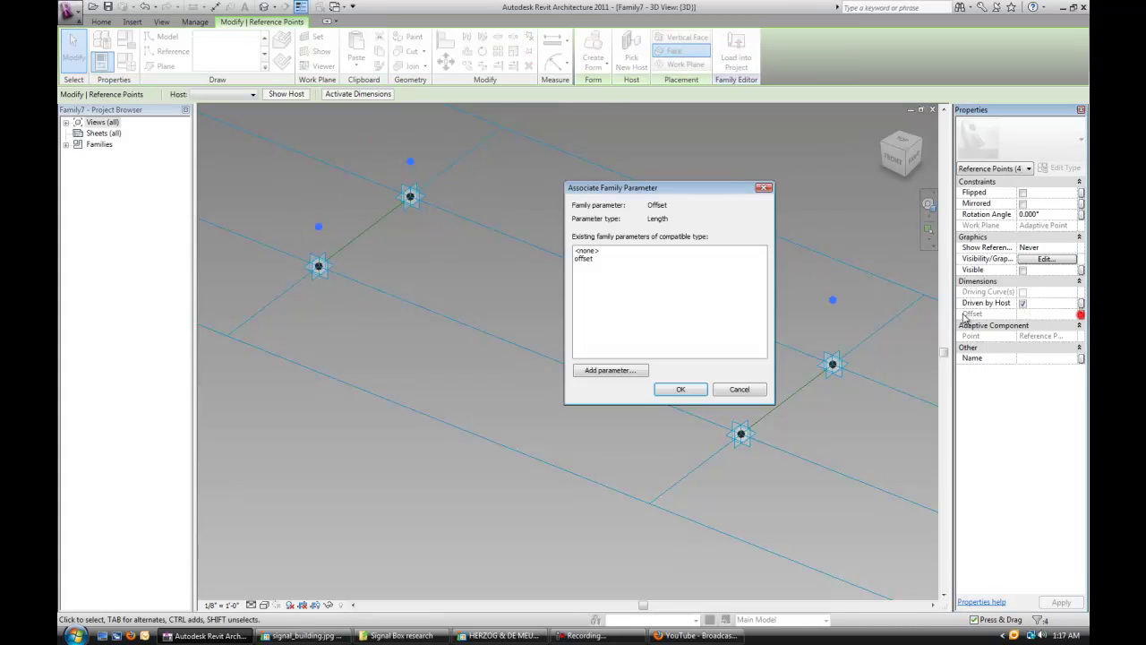
click(609, 260)
click(687, 388)
key(Escape)
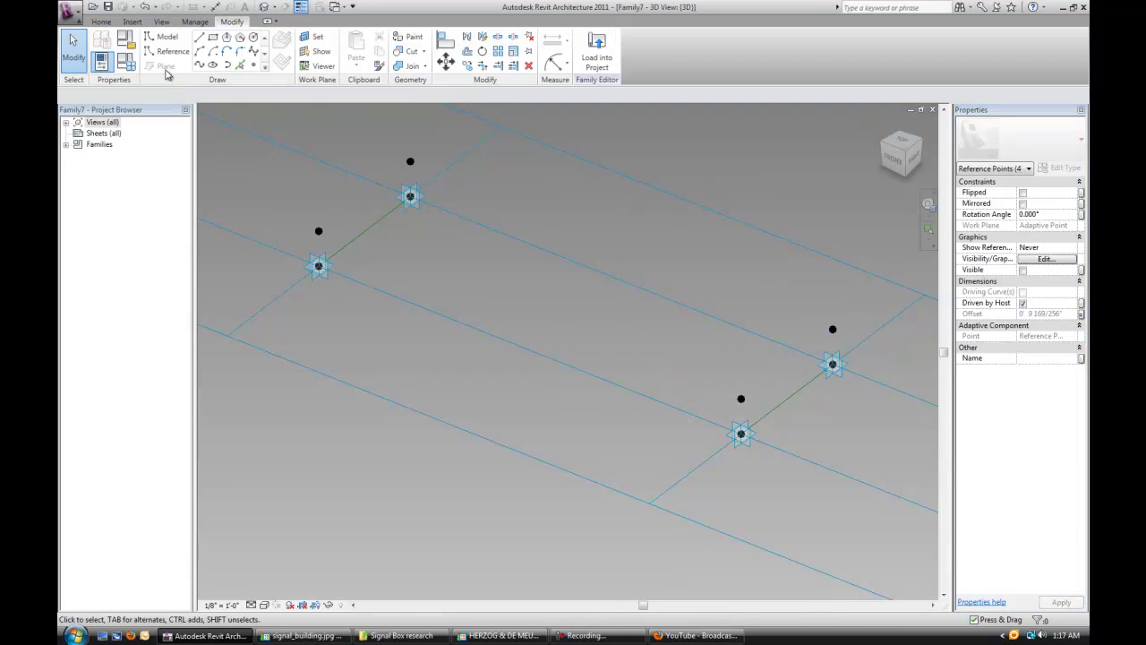
Step: Draw a 3D-snapped reference line between the two raised points at each short end of the tile
click(171, 51)
click(487, 95)
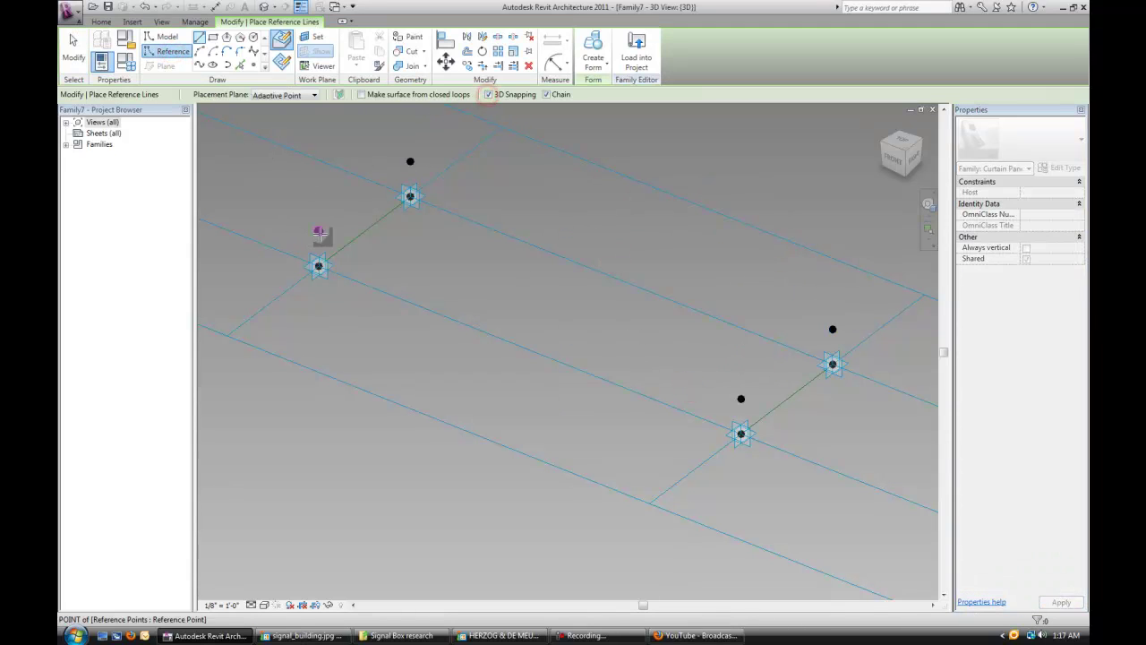
click(409, 161)
key(Escape)
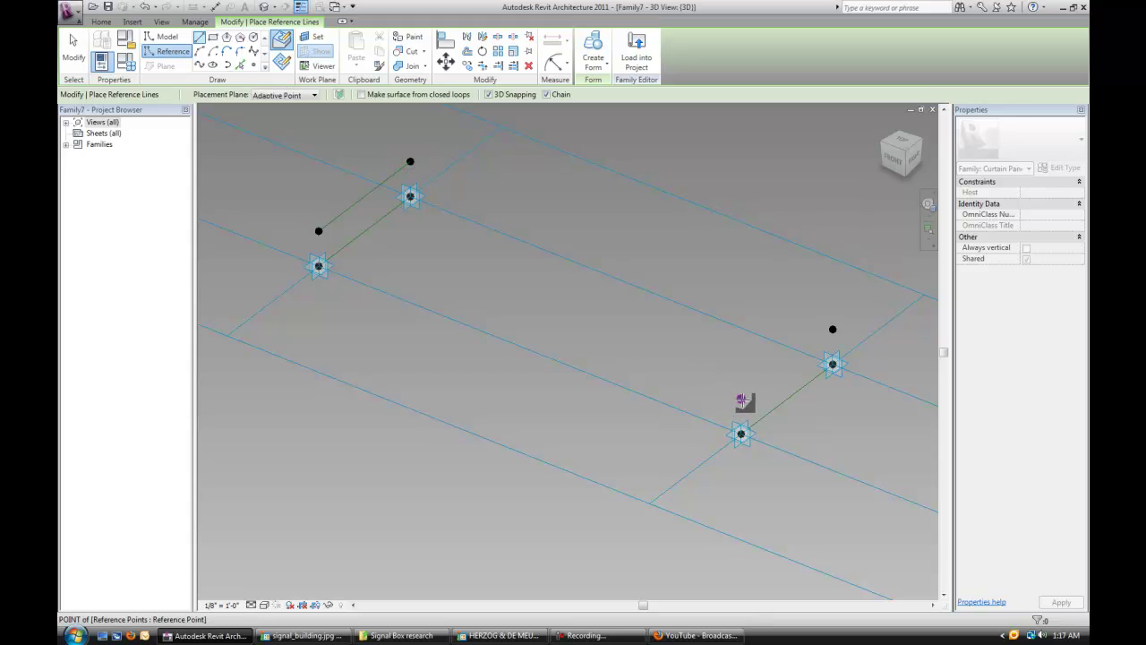
click(740, 398)
click(832, 329)
key(Escape)
key(Escape)
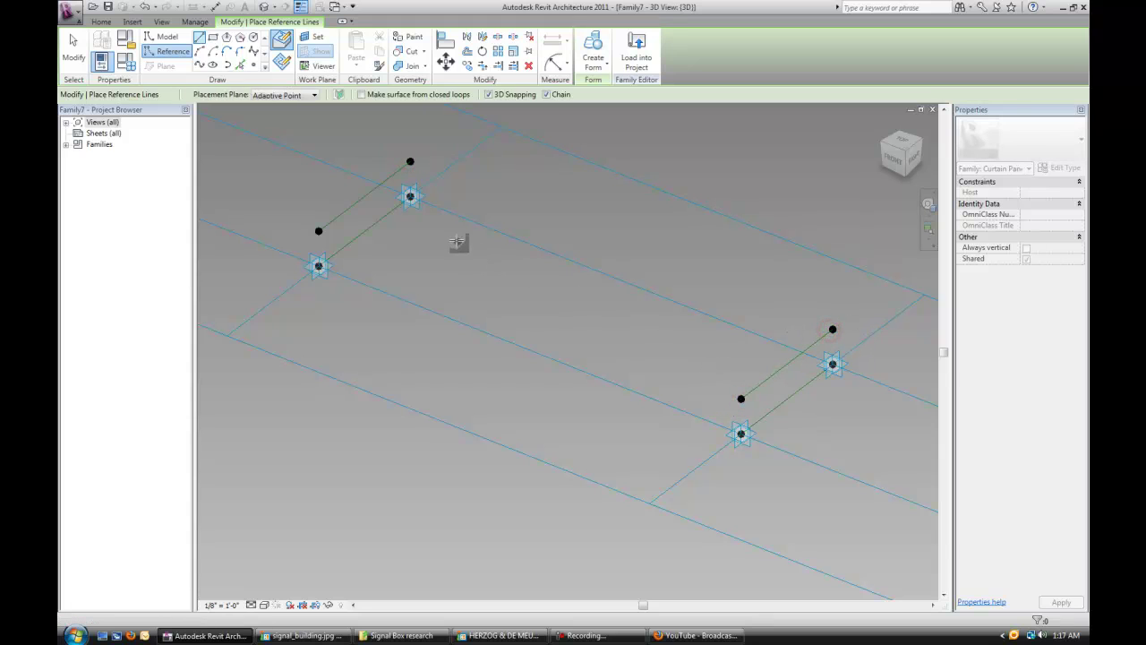
Step: Place a hosted reference point on each of the two raised reference lines at the tile's short ends
click(255, 67)
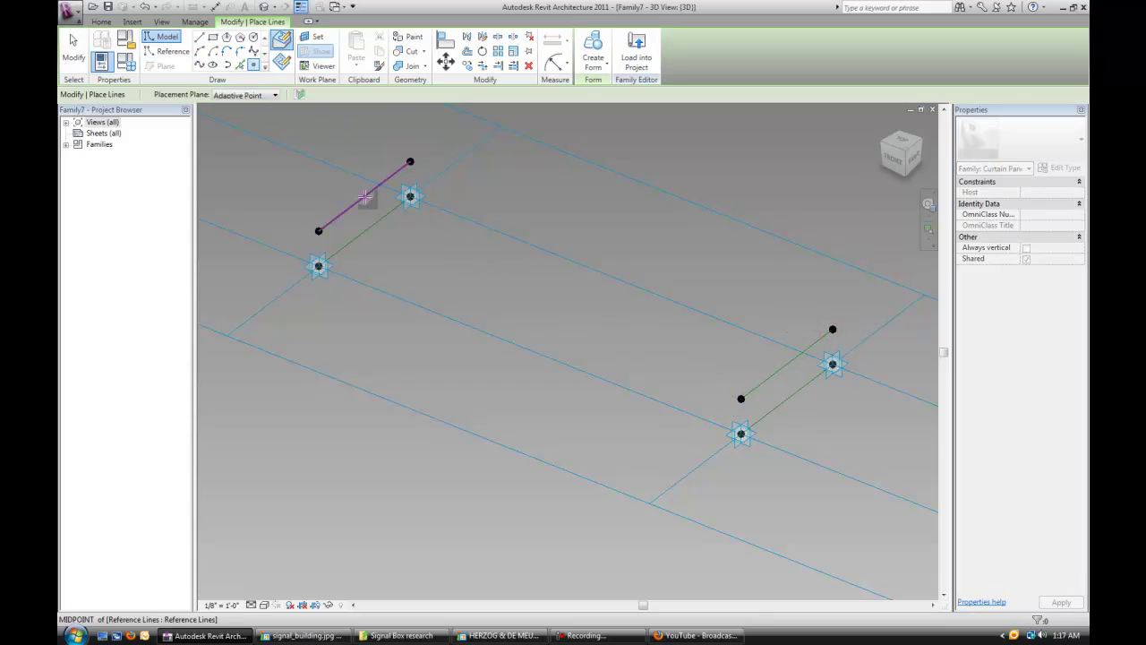
click(355, 205)
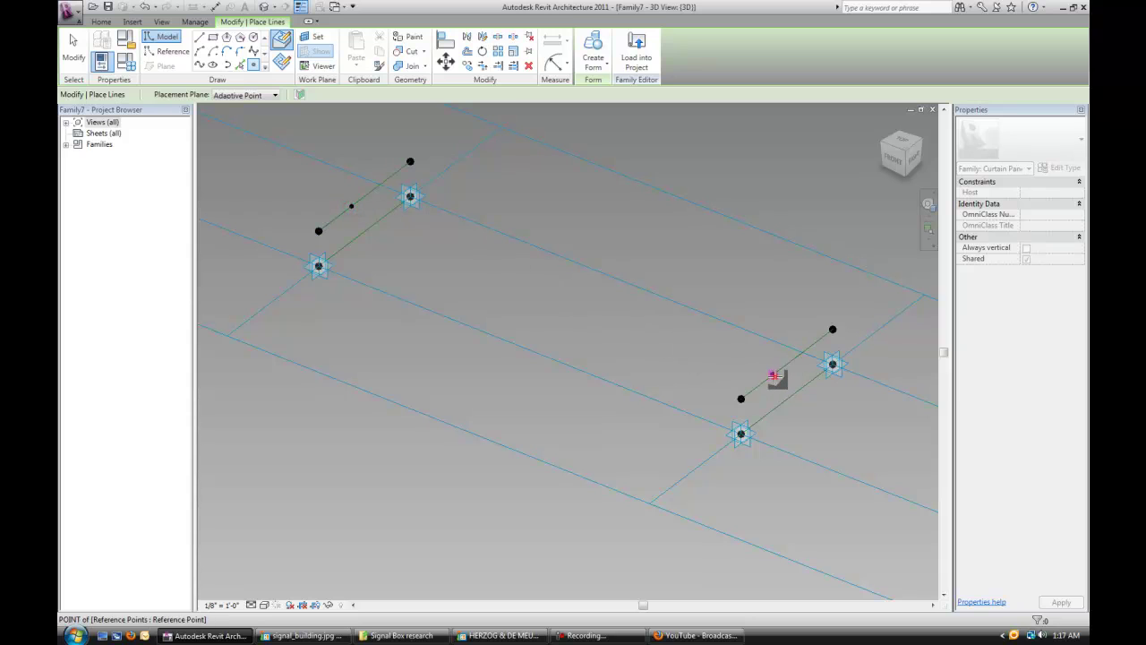
click(772, 376)
key(Escape)
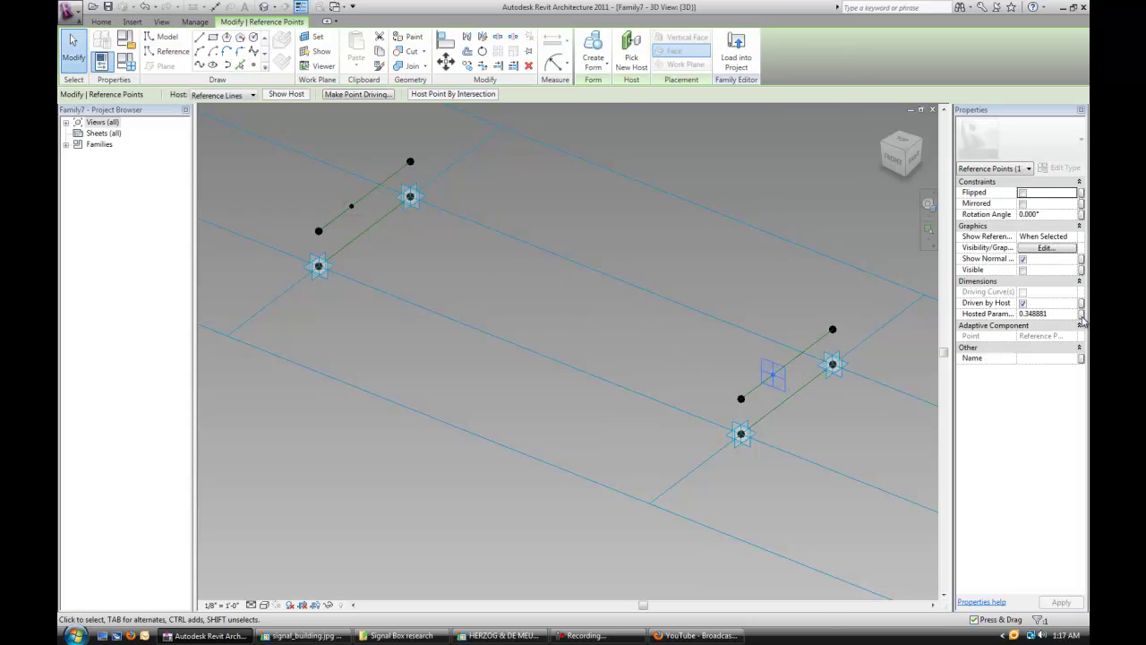
Step: Create a type number parameter named placement_1 and associate it with the hosted point's Hosted Parameter
click(1080, 313)
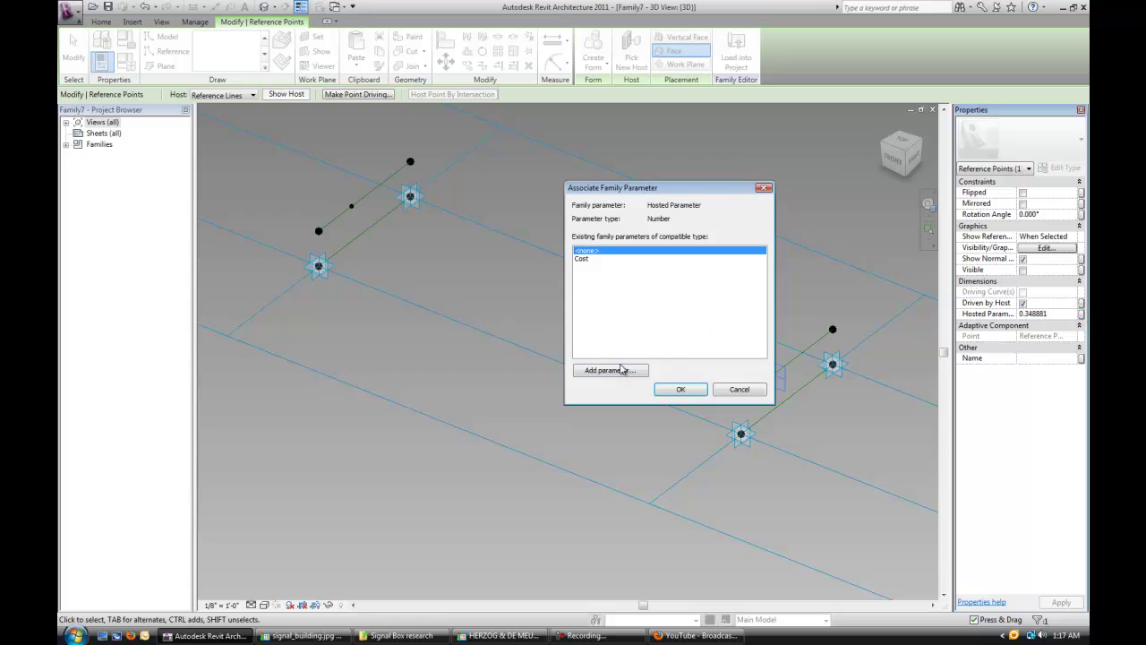
click(621, 370)
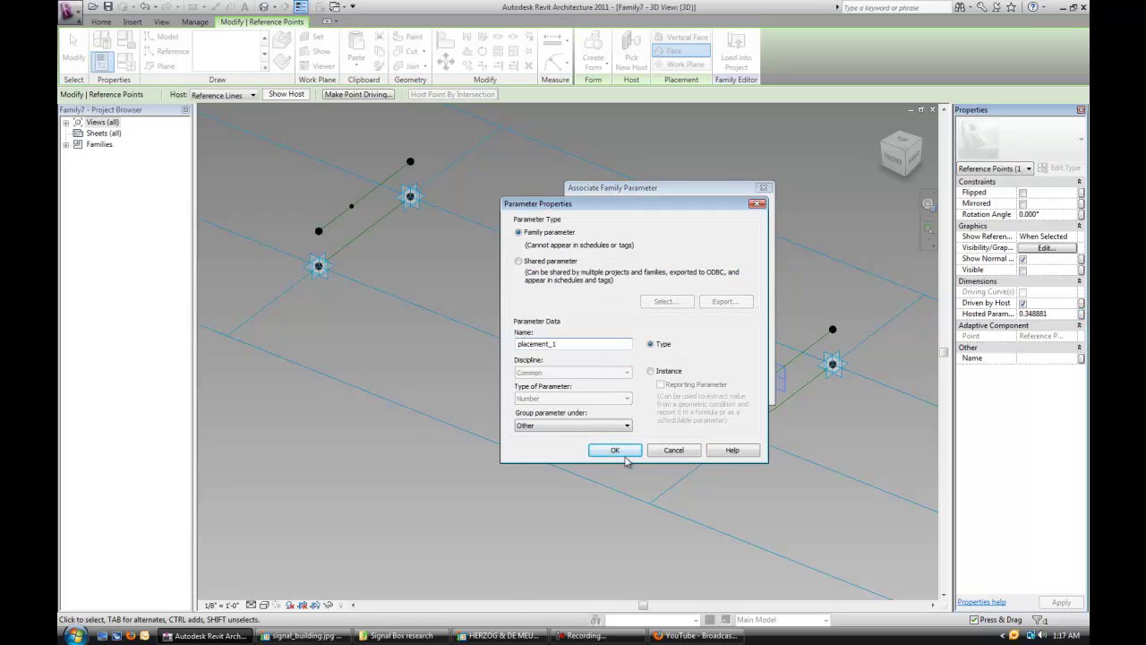
click(615, 450)
click(682, 390)
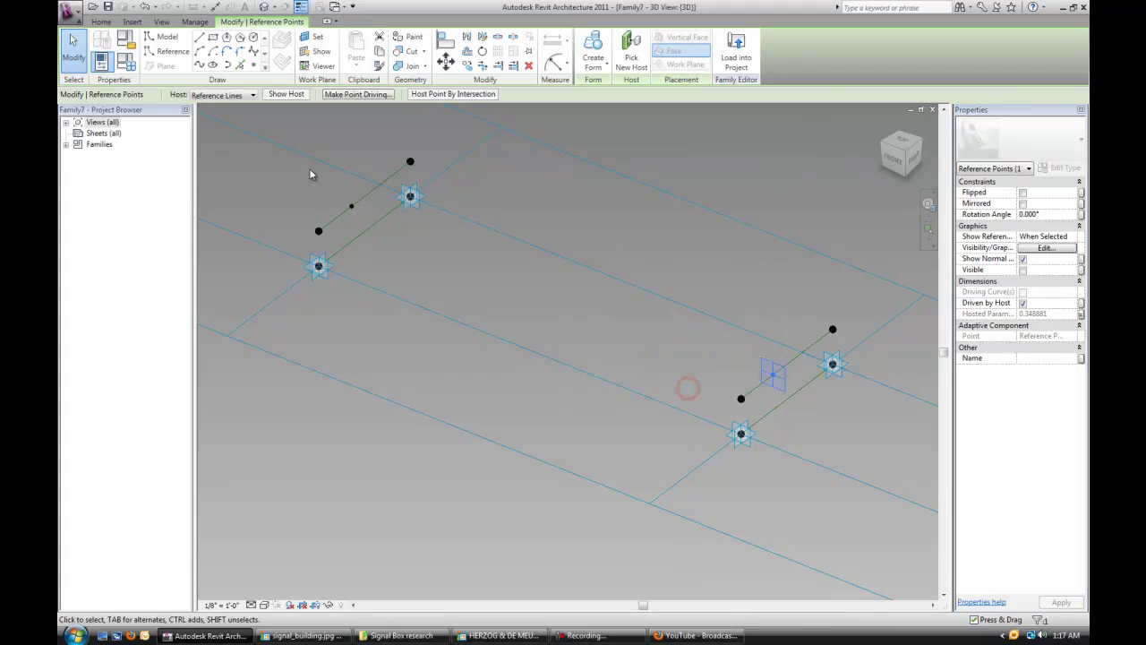
key(Escape)
Step: Draw a 3D-snapped reference line lengthwise across the tile between the two hosted points
click(168, 51)
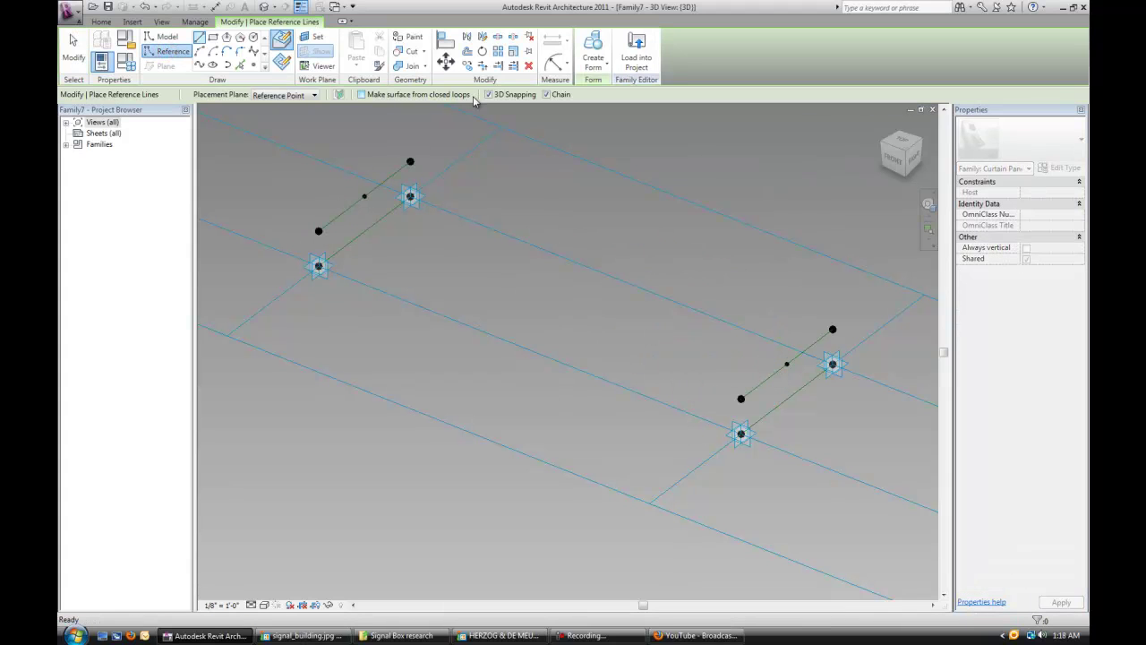
click(787, 363)
key(Escape)
key(Escape)
scroll(502, 277, down, 1)
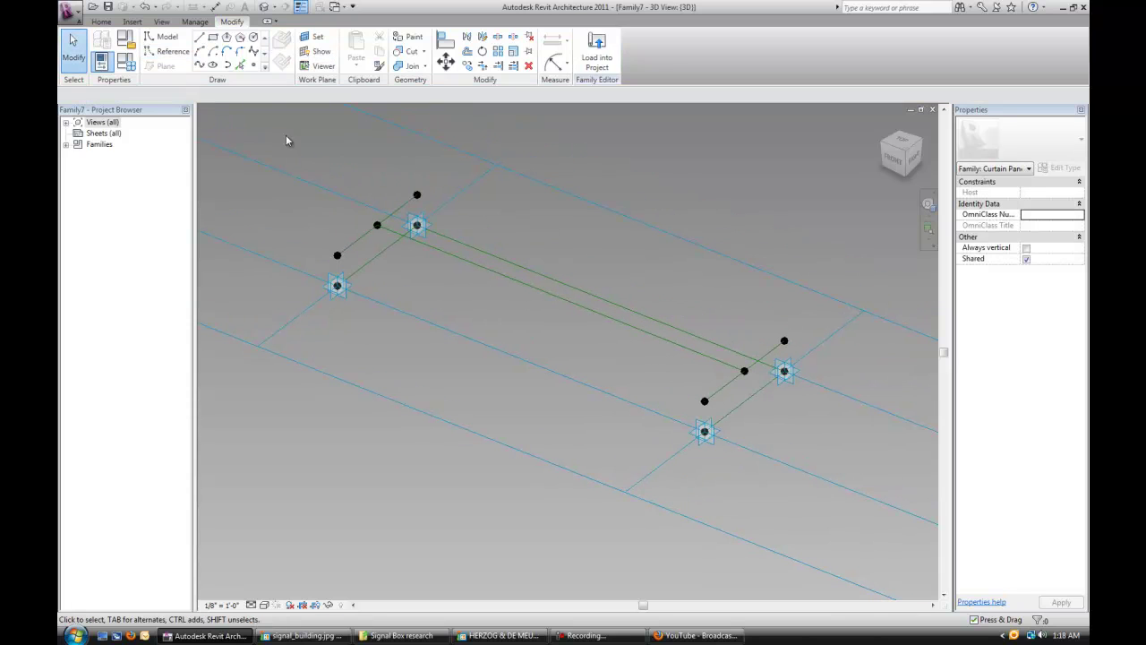
Step: Place two reference points along the long central reference line, deleting the extra point near its far end
click(256, 67)
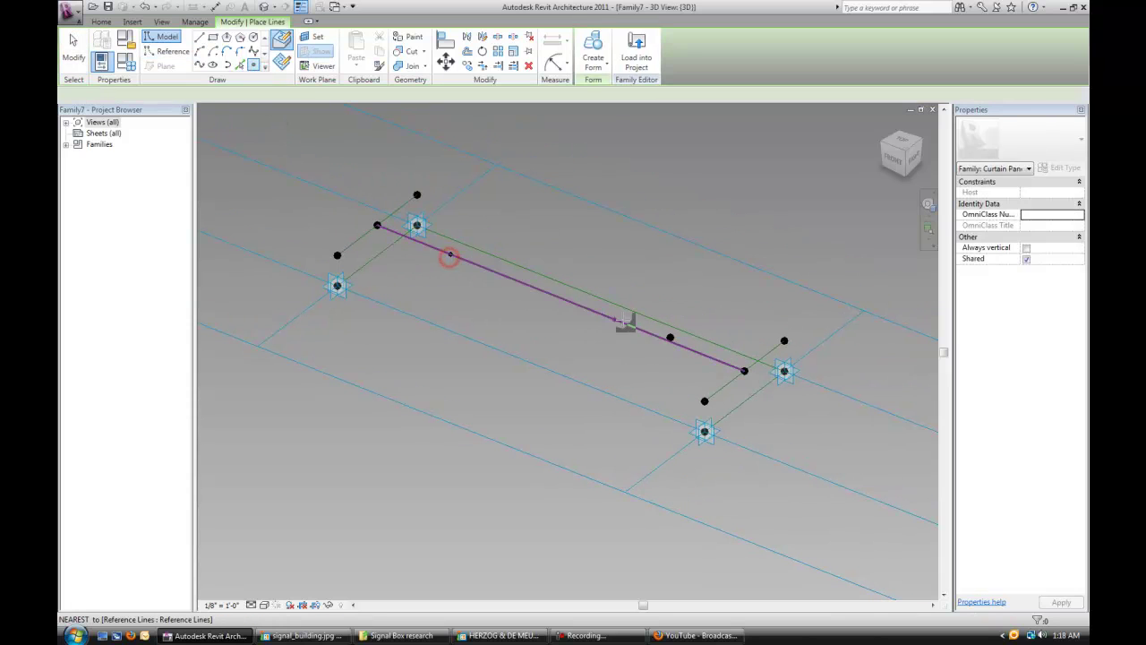
key(Escape)
key(Escape)
click(670, 338)
key(Delete)
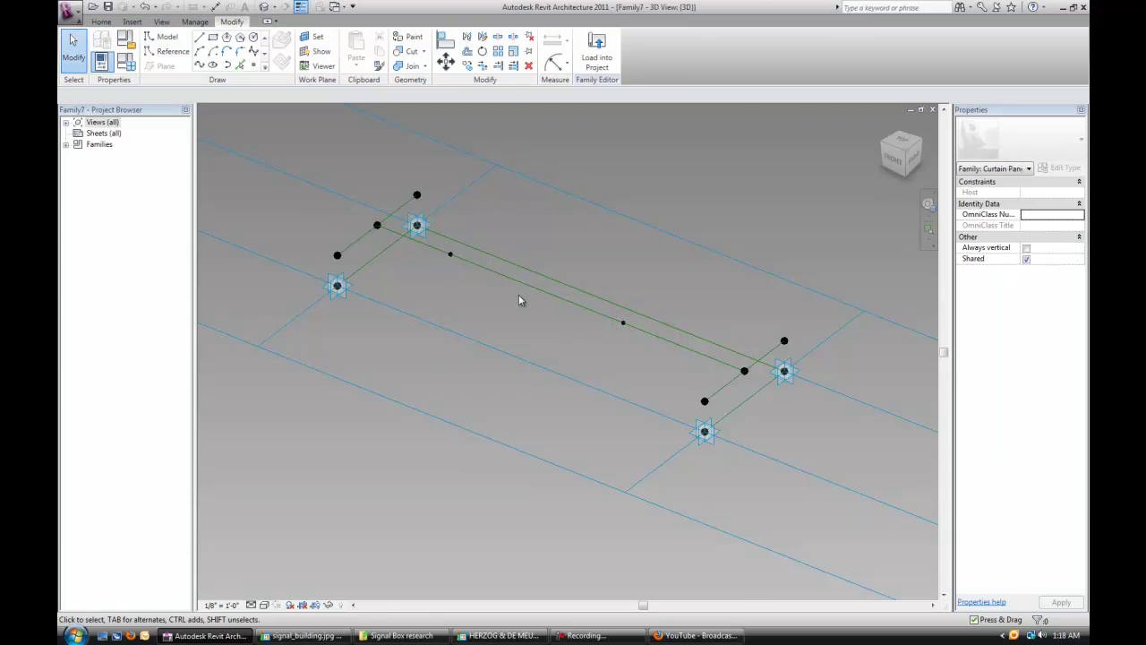
Step: Set Show Reference Planes to Always for both points on the long central reference line
scroll(469, 273, up, 1)
drag(429, 246, 745, 399)
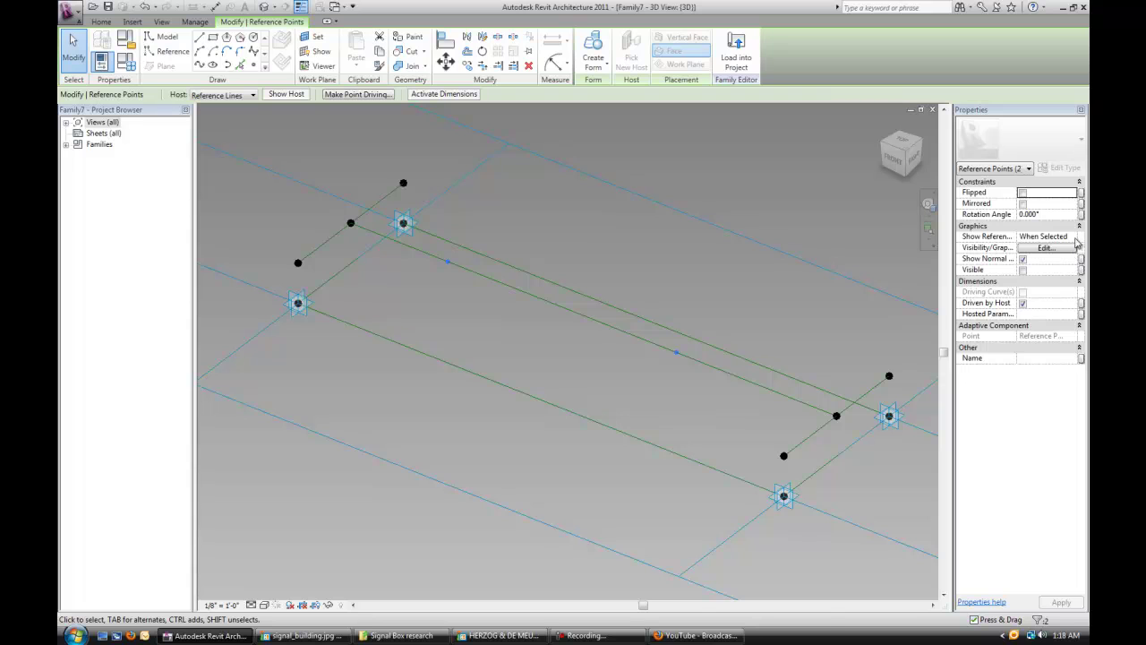
click(1077, 236)
click(1026, 259)
click(1061, 601)
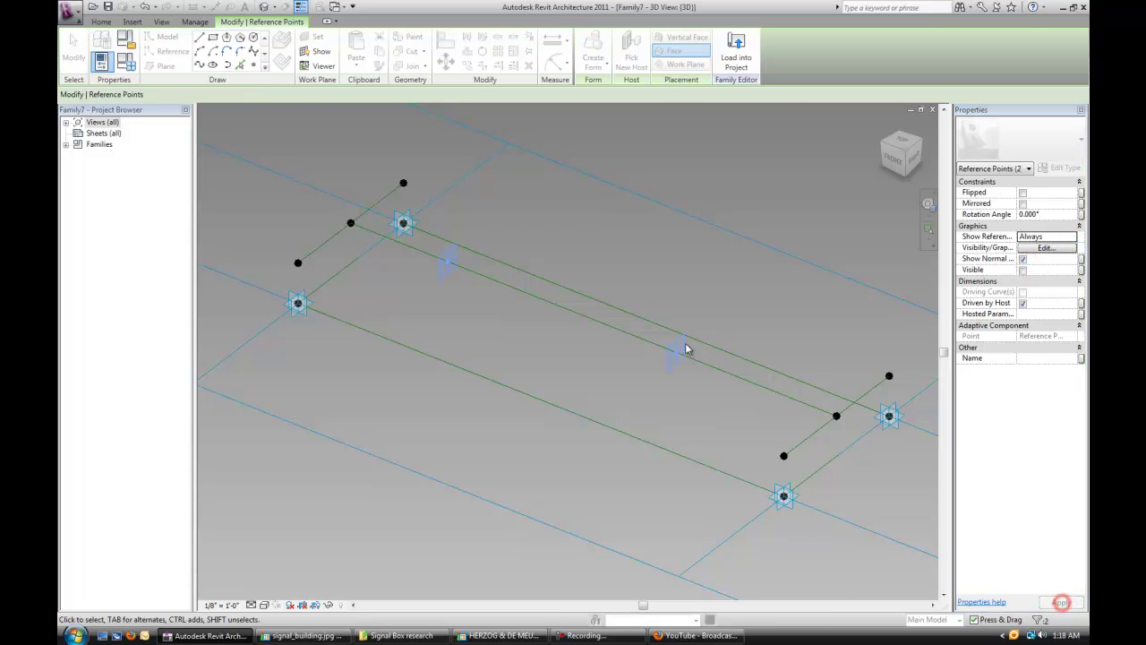
key(Escape)
Step: Draw horizontal reference lines through both points of the central line on their own work planes, extending 6" from each point
scroll(483, 247, up, 1)
click(173, 51)
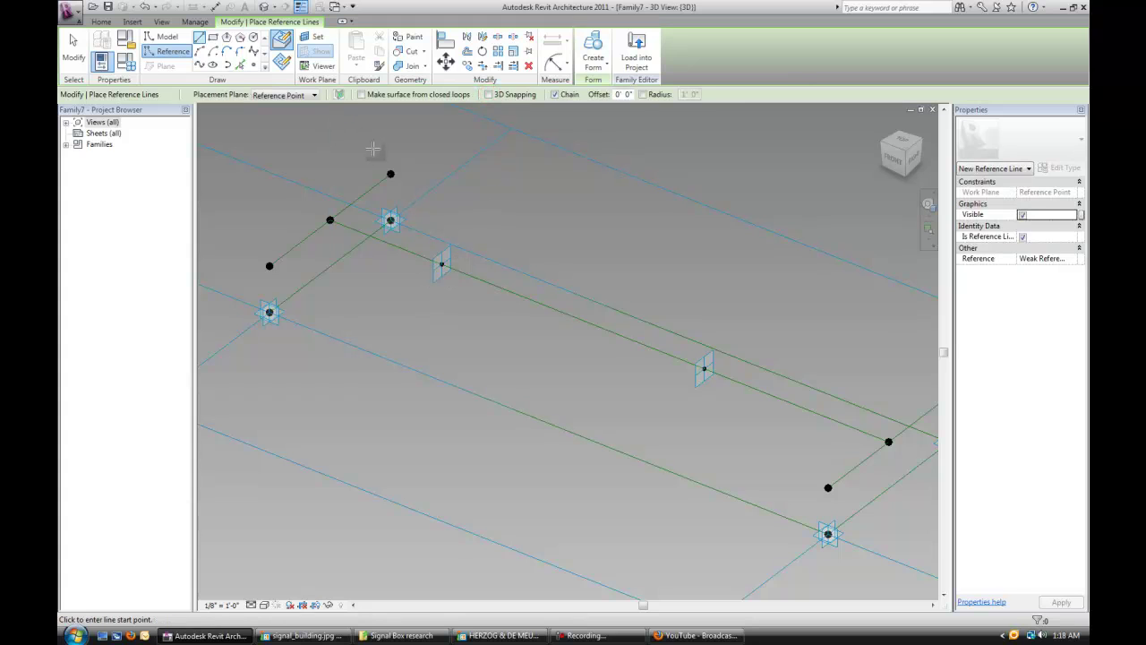
click(321, 39)
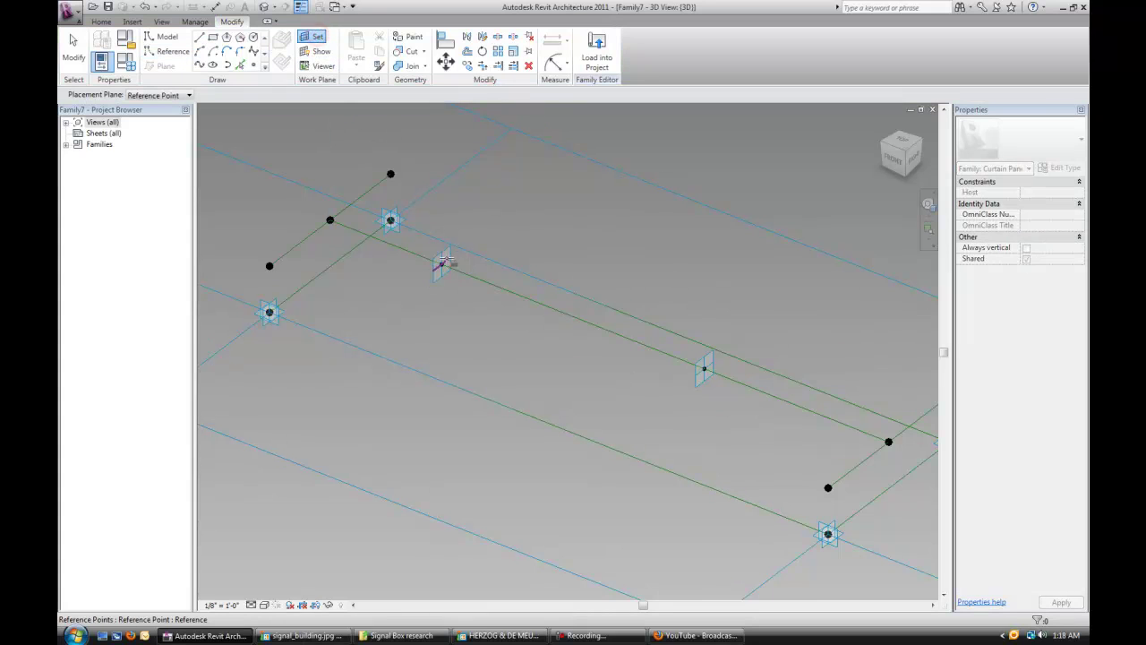
click(448, 253)
scroll(453, 271, up, 2)
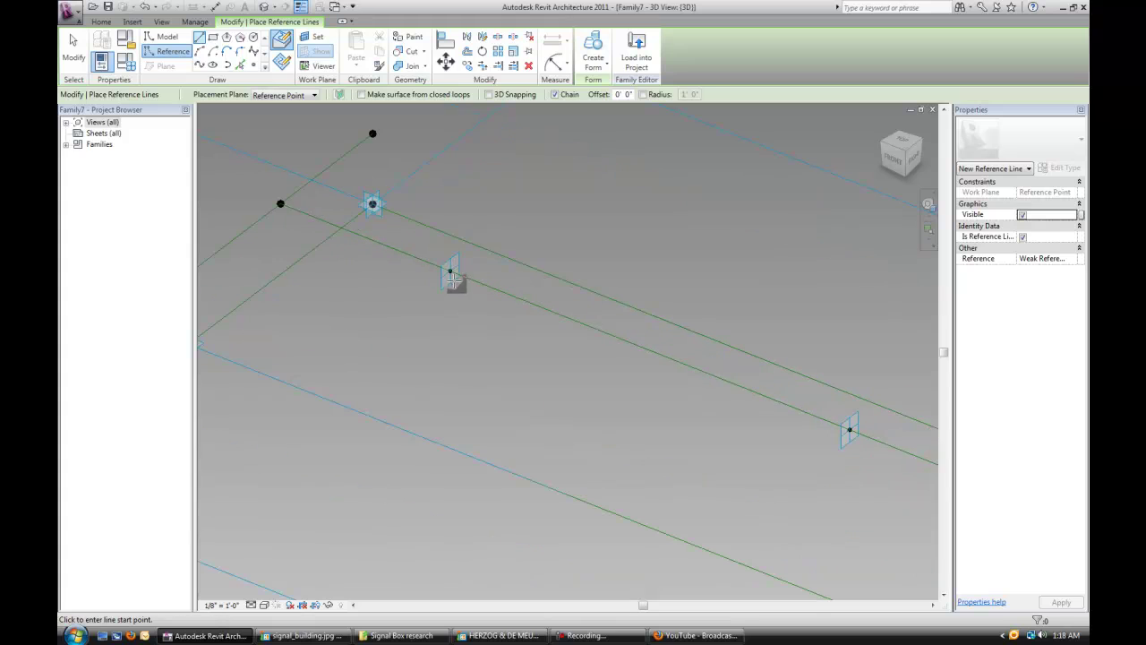
click(451, 269)
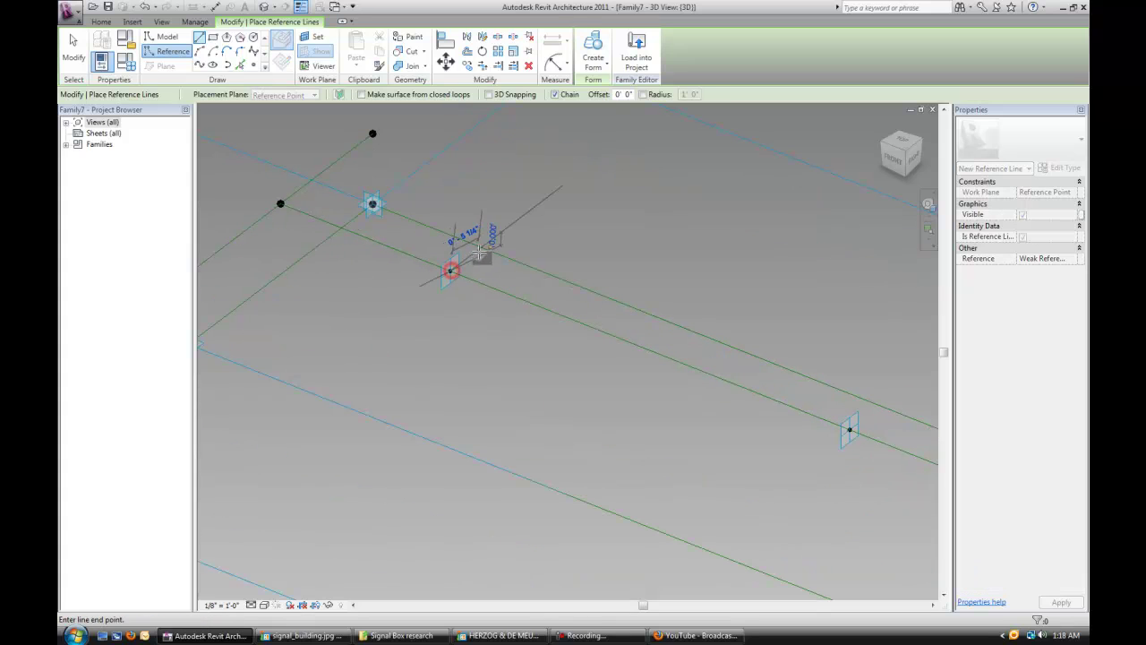
text(6")
key(Return)
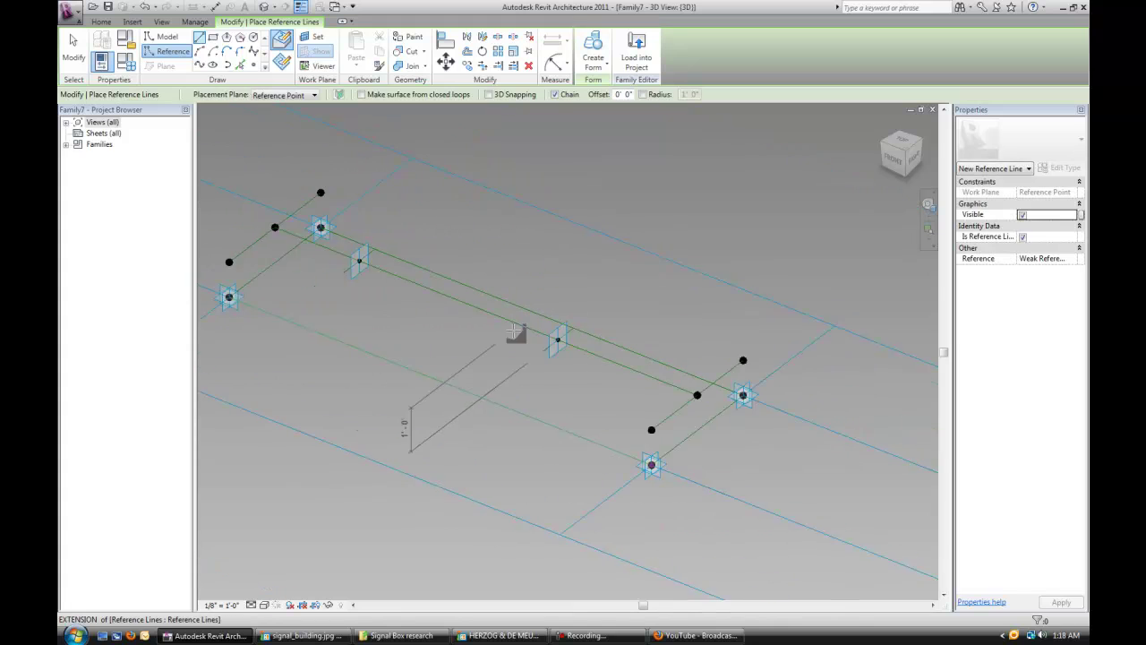
middle_drag(537, 353, 594, 374)
key(Escape)
key(Escape)
scroll(603, 369, up, 1)
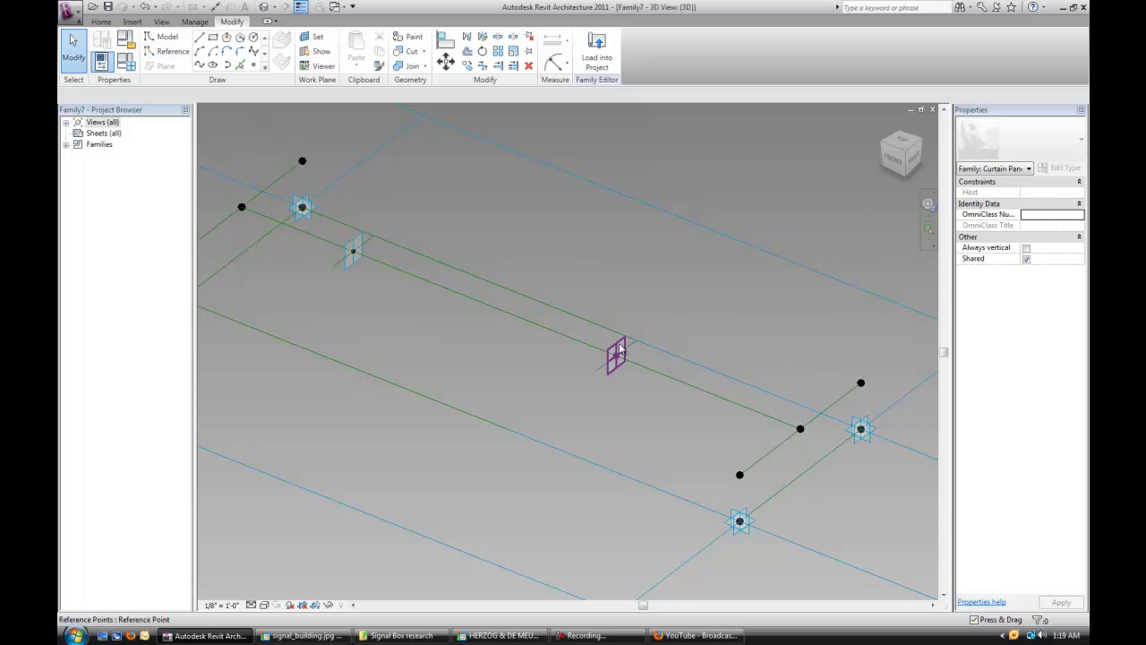
Step: Create a surface form between the two 6" reference lines drawn across the central reference line
click(630, 348)
ctrl+click(364, 242)
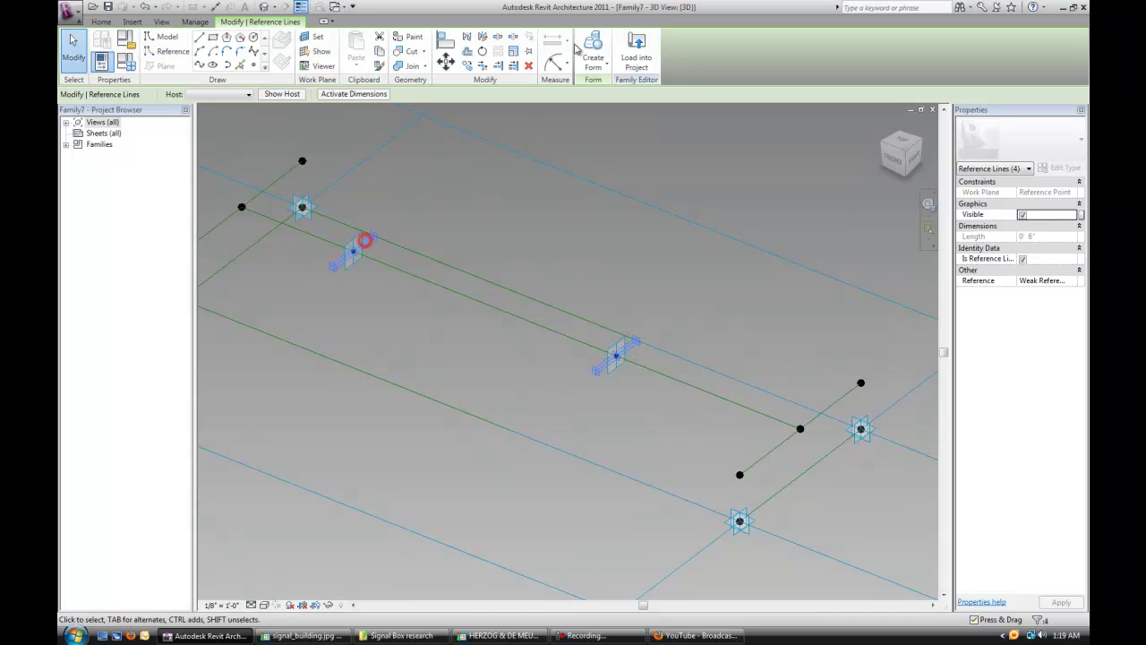
click(597, 61)
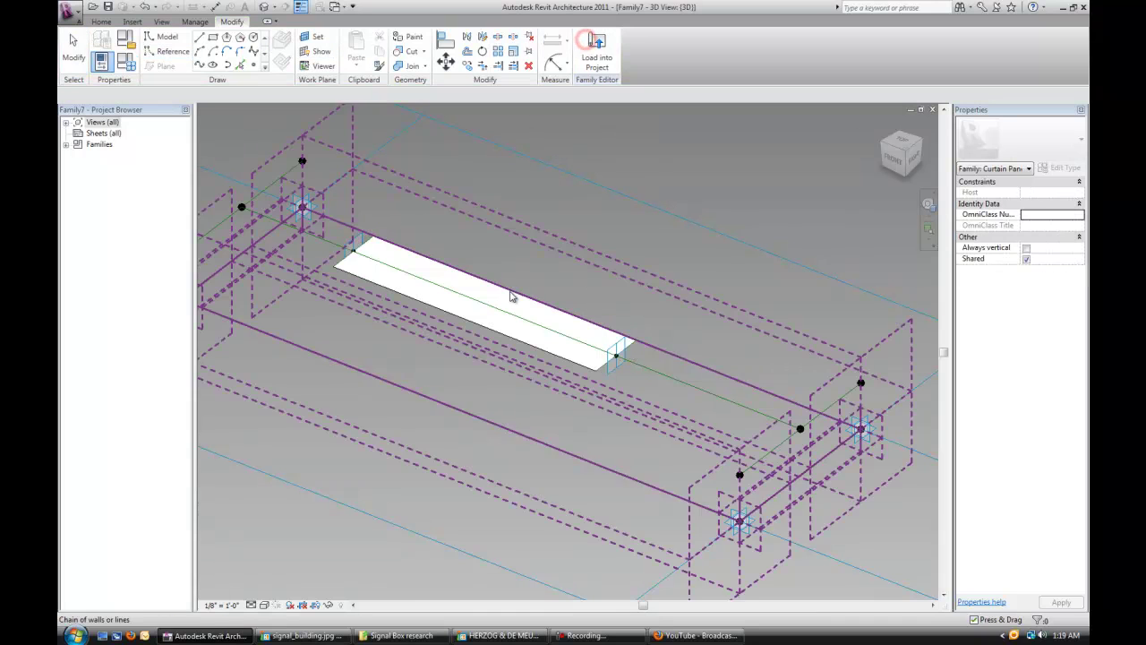
Step: Move one hosted point to the far end of the central reference line and set the opposite point's hosted parameter to 0
click(618, 358)
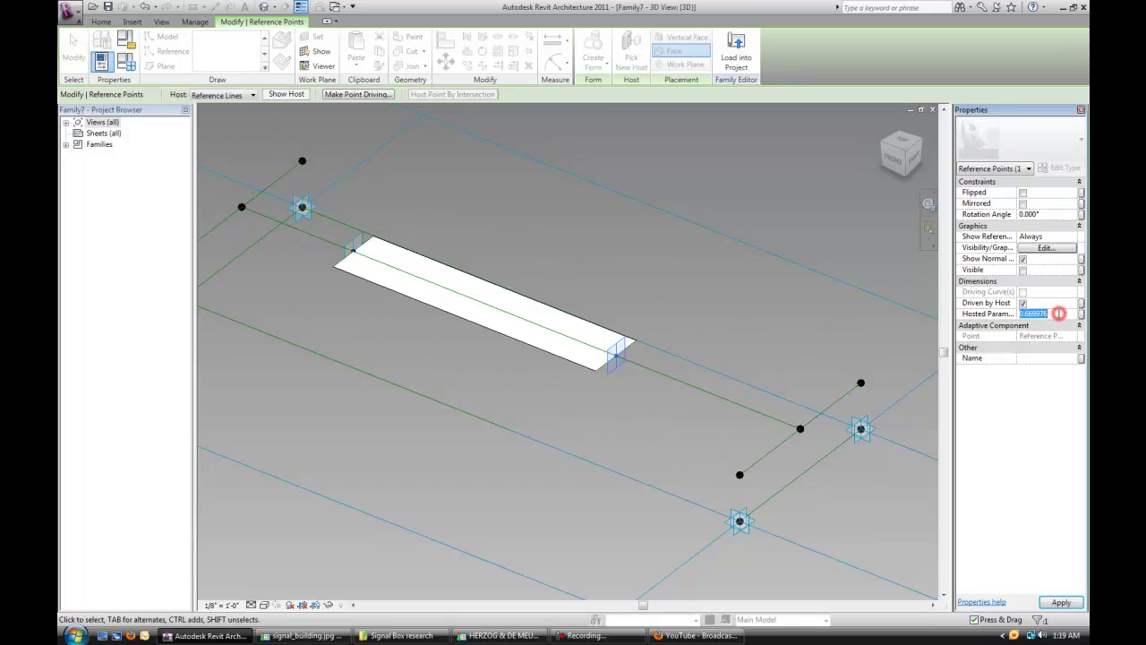
click(355, 314)
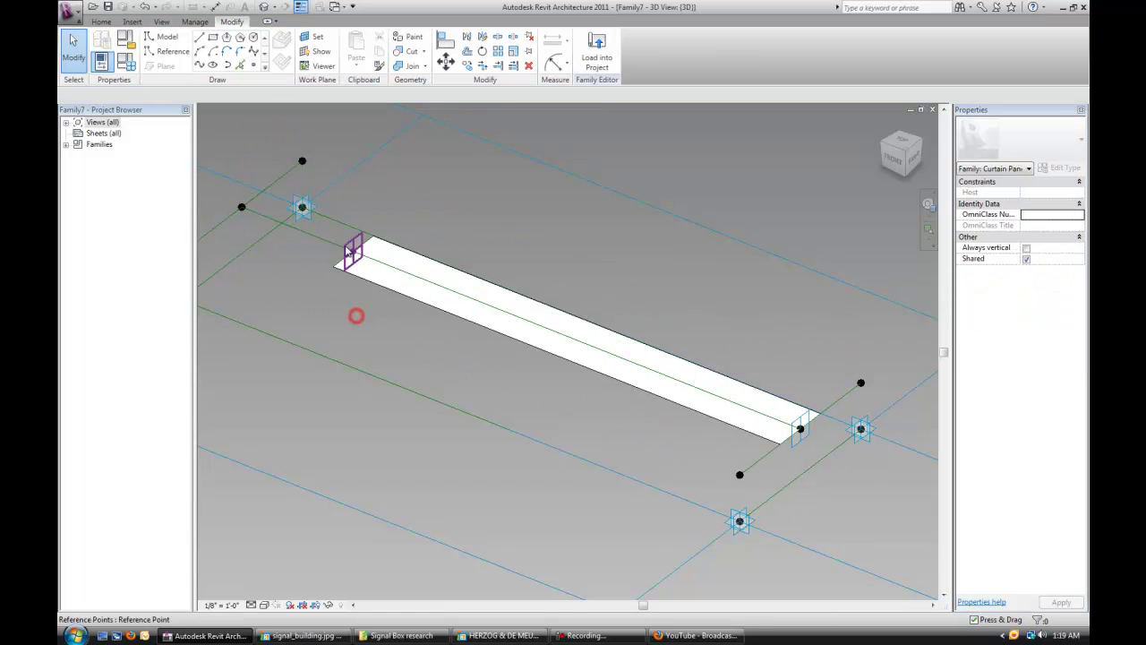
click(349, 246)
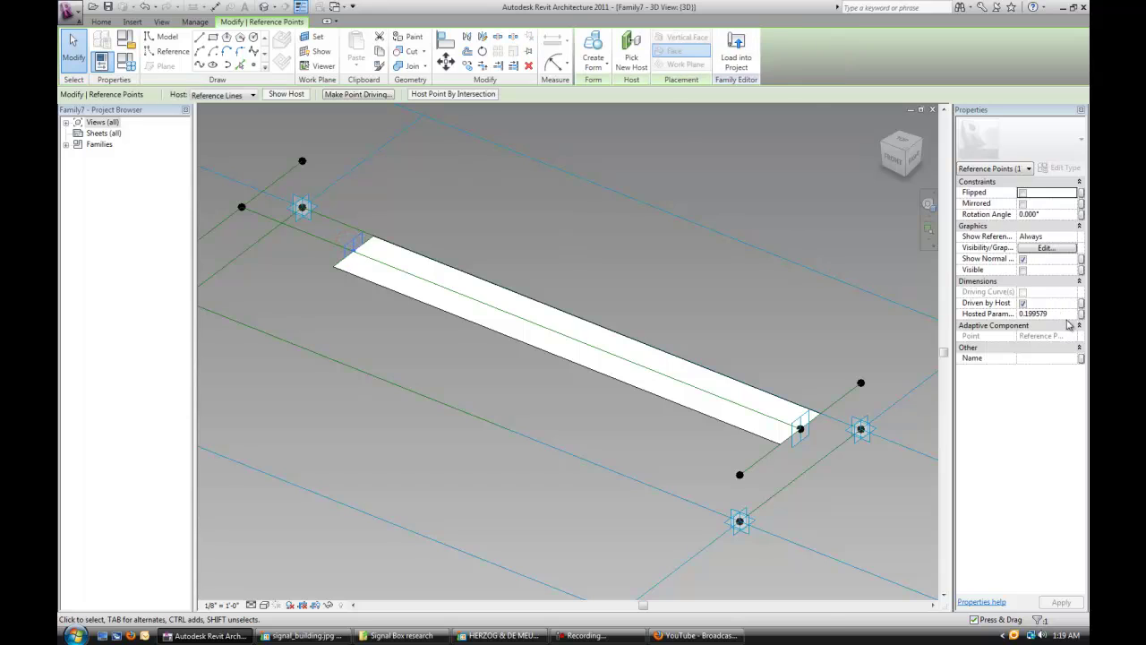
click(1068, 313)
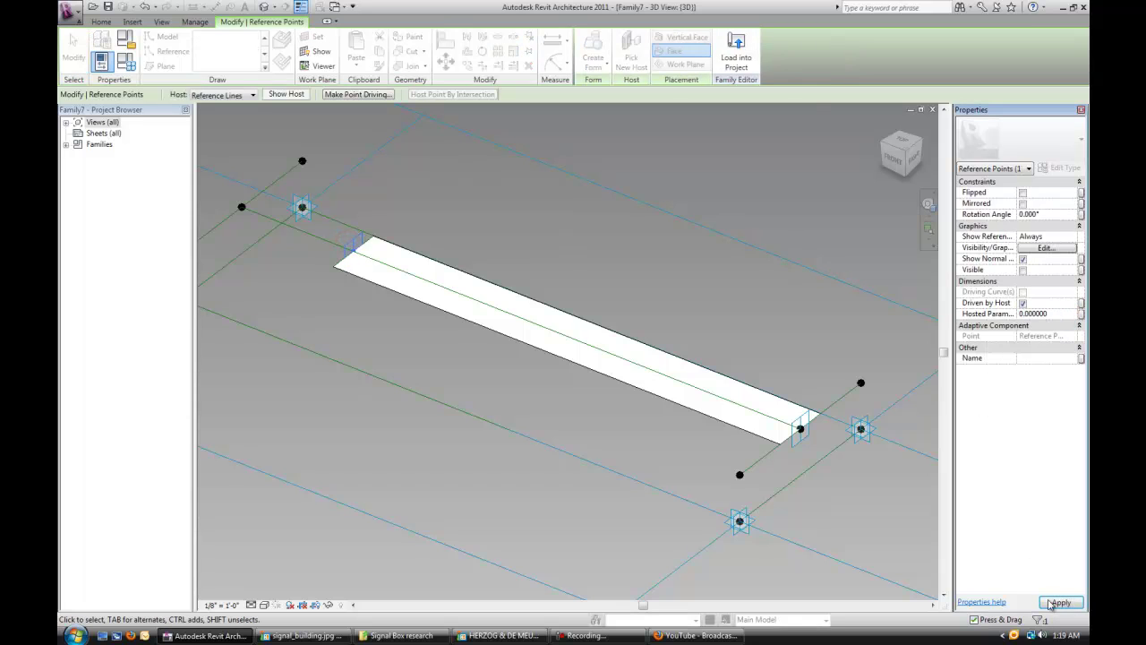
click(1075, 606)
scroll(648, 340, down, 1)
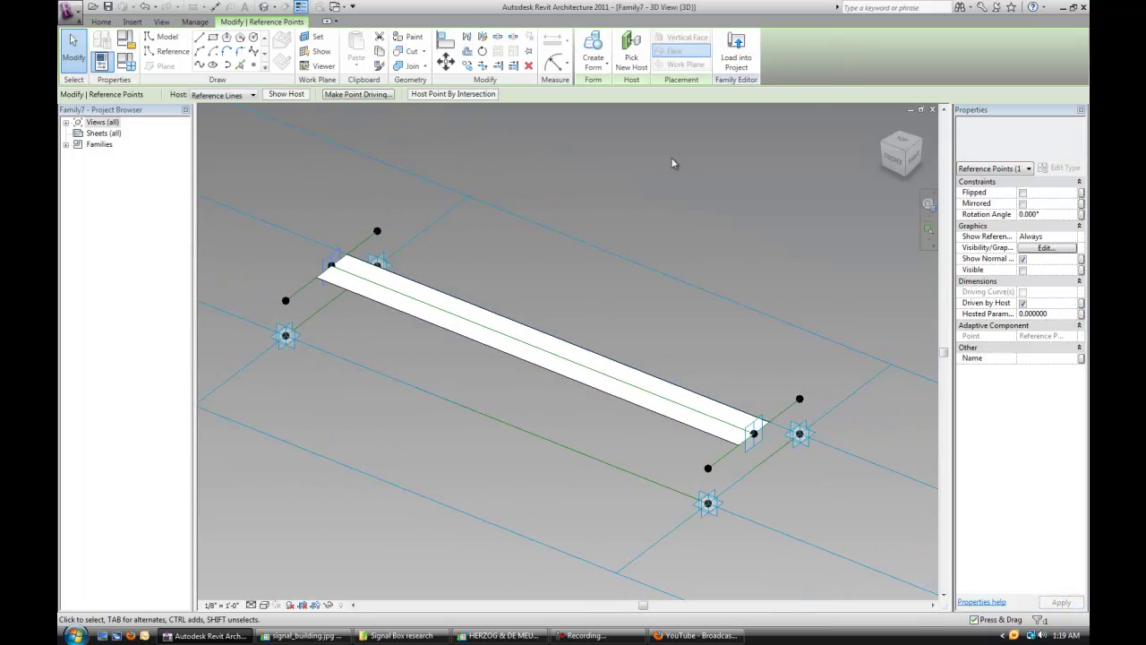
Step: Load the finished flat panel family into the Family6 mass
click(734, 48)
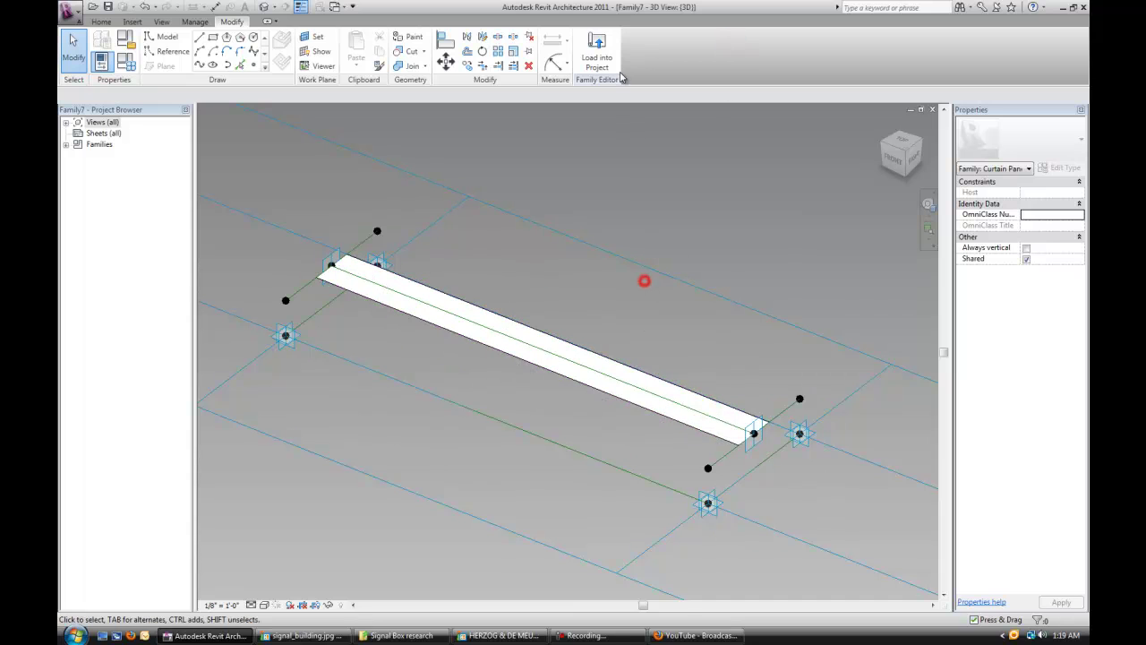
click(597, 54)
click(603, 415)
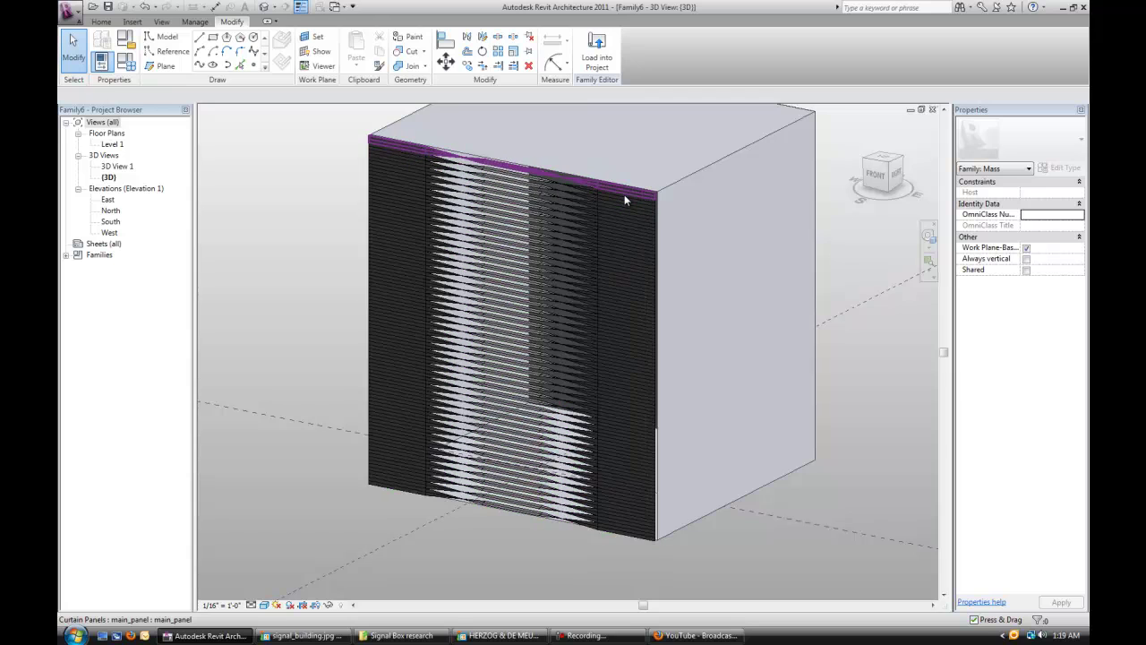
Step: Change the nine uppermost and six lowermost curtain panels on the louvered facade to the Family7 type
click(624, 201)
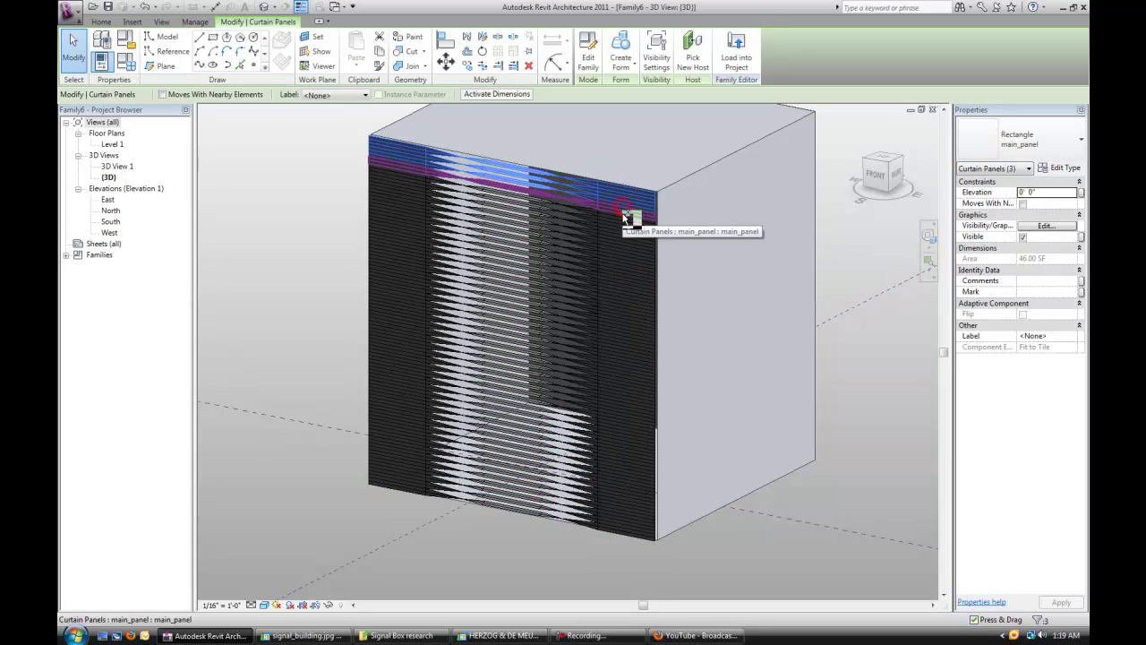
ctrl+click(625, 230)
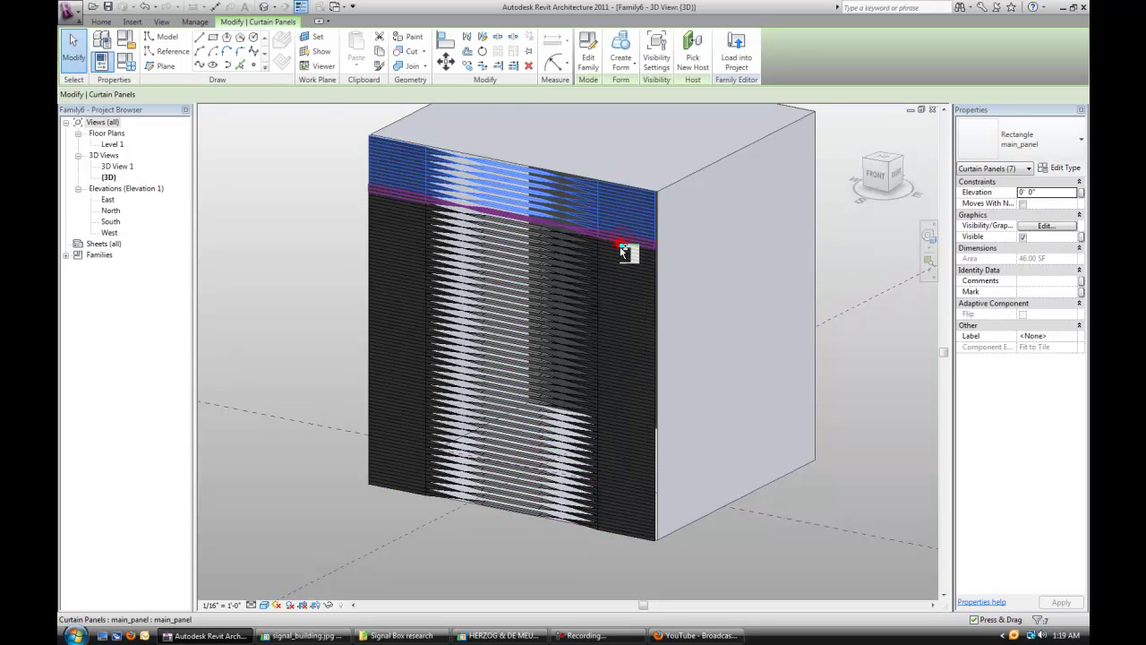
ctrl+click(624, 251)
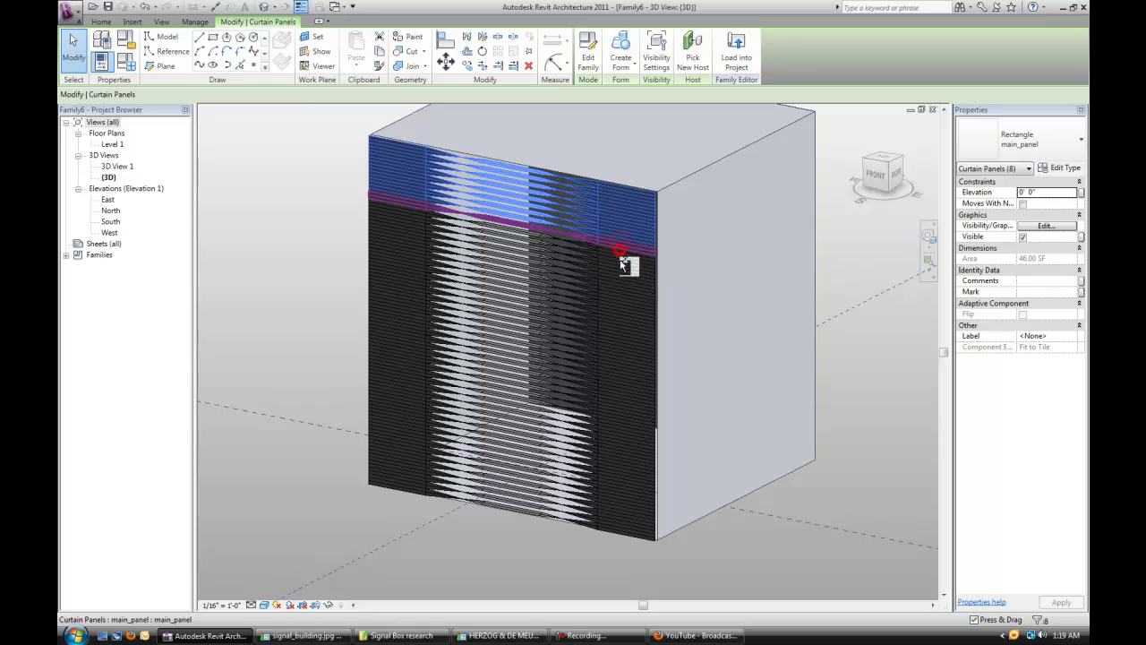
ctrl+click(624, 526)
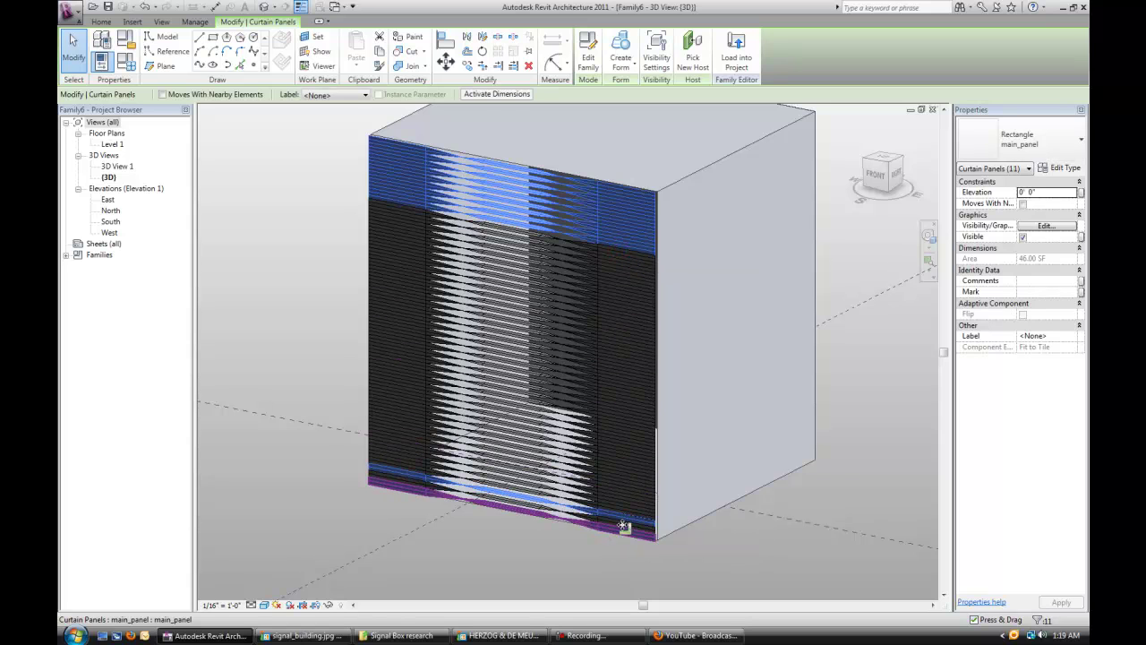
scroll(624, 525, up, 5)
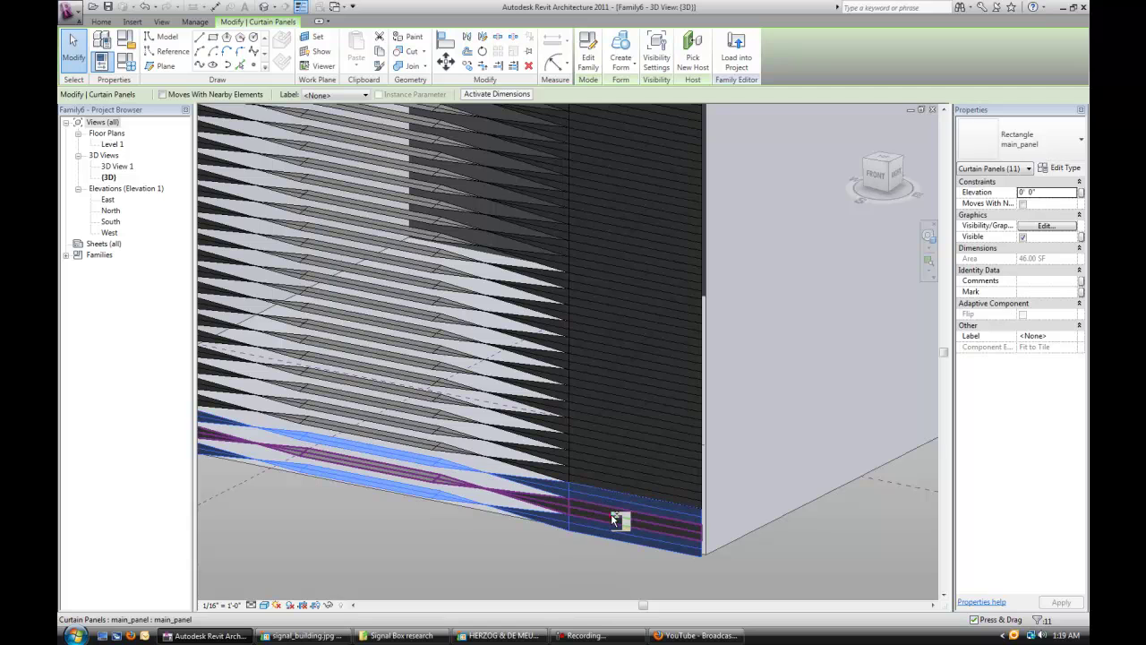
ctrl+click(613, 516)
ctrl+click(619, 483)
ctrl+click(624, 469)
ctrl+click(626, 455)
scroll(646, 413, down, 5)
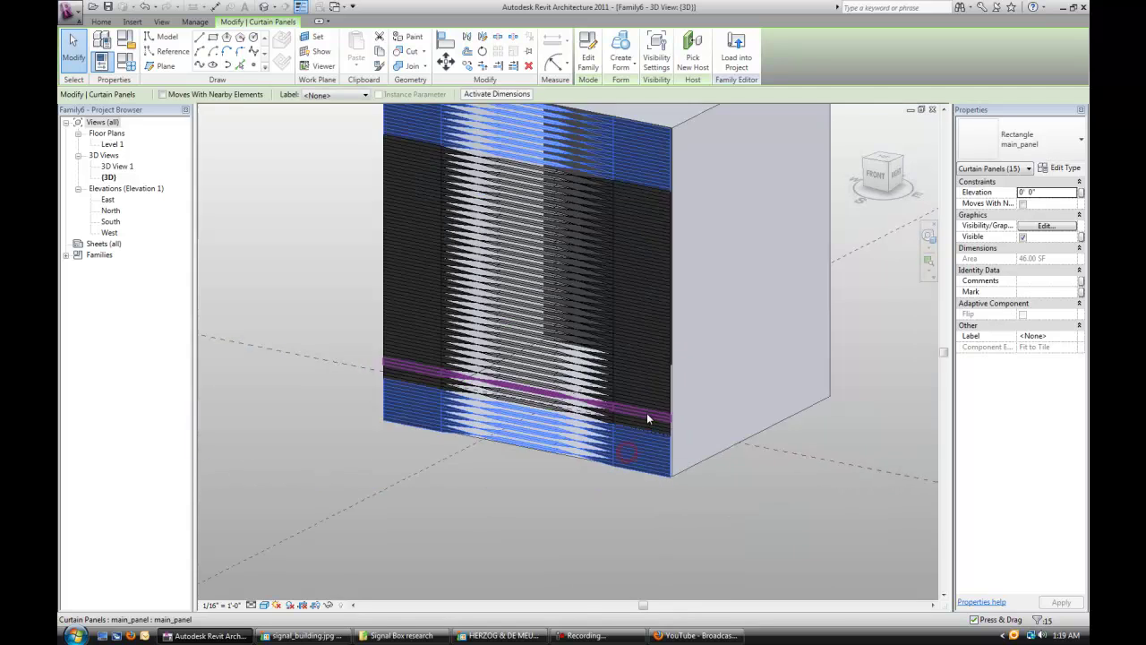
click(1039, 131)
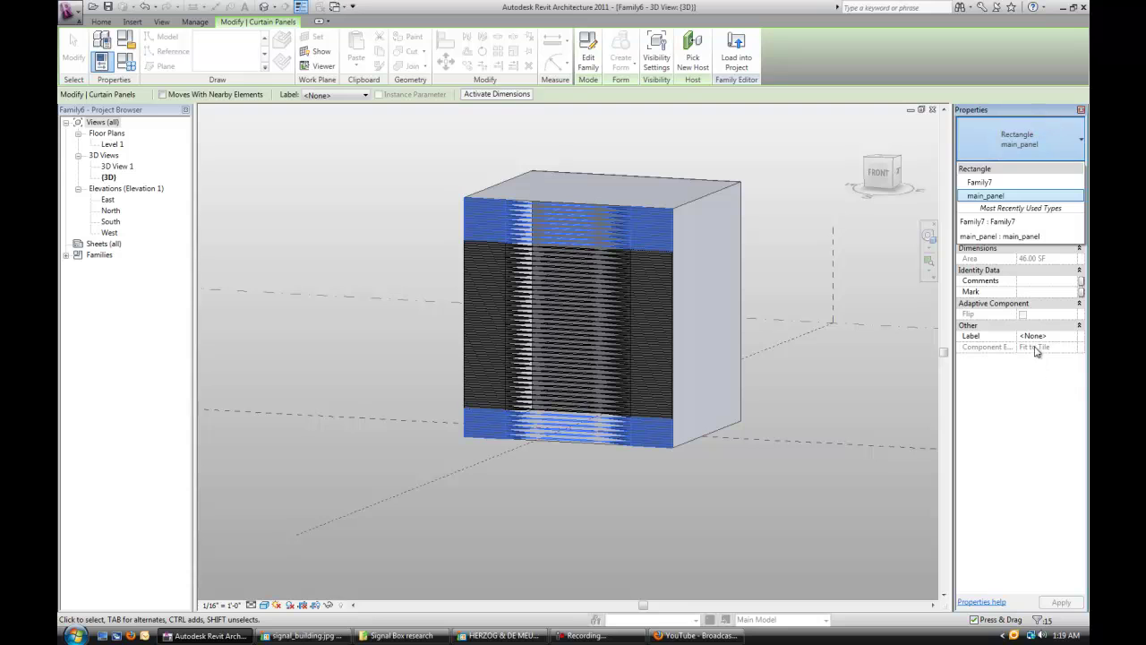
click(982, 182)
scroll(652, 328, up, 3)
scroll(670, 317, down, 2)
click(802, 275)
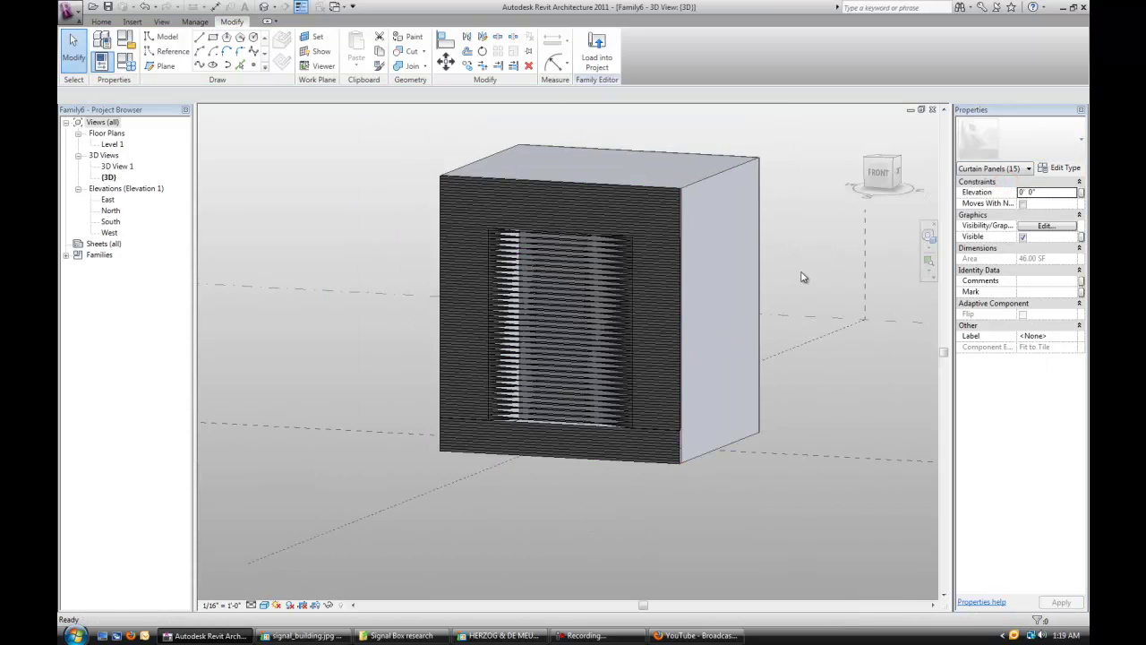
Step: Set the offset type parameter of the Family7 curtain panels to 6"
shift+middle_drag(802, 274, 723, 308)
scroll(667, 293, up, 2)
key(Tab)
click(526, 207)
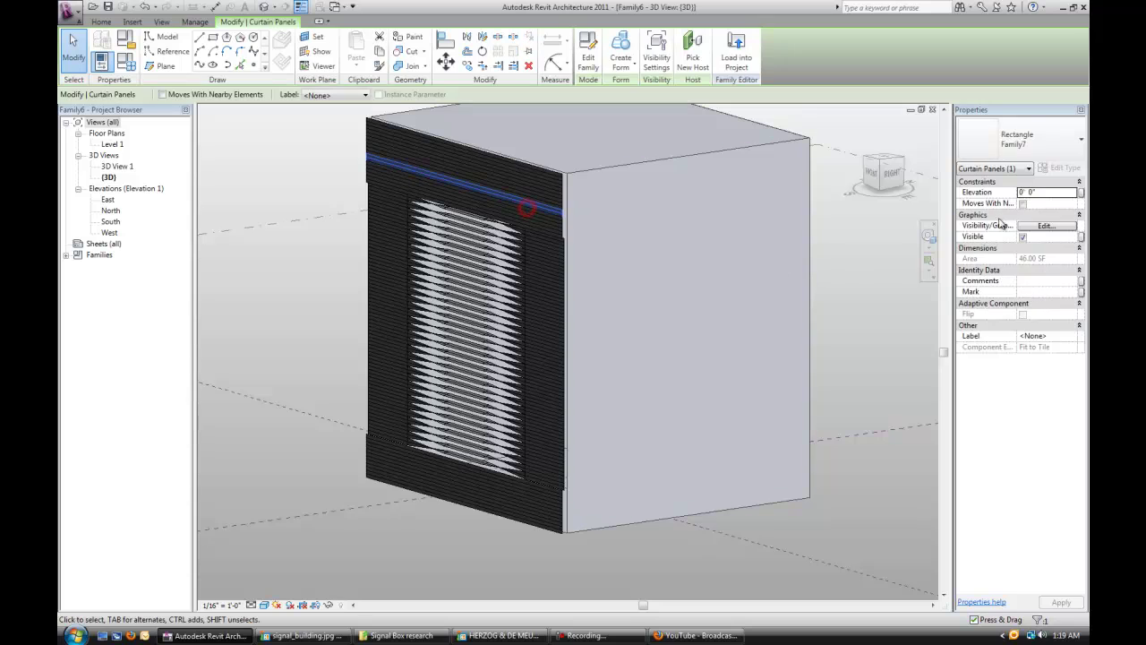
click(1060, 169)
click(959, 272)
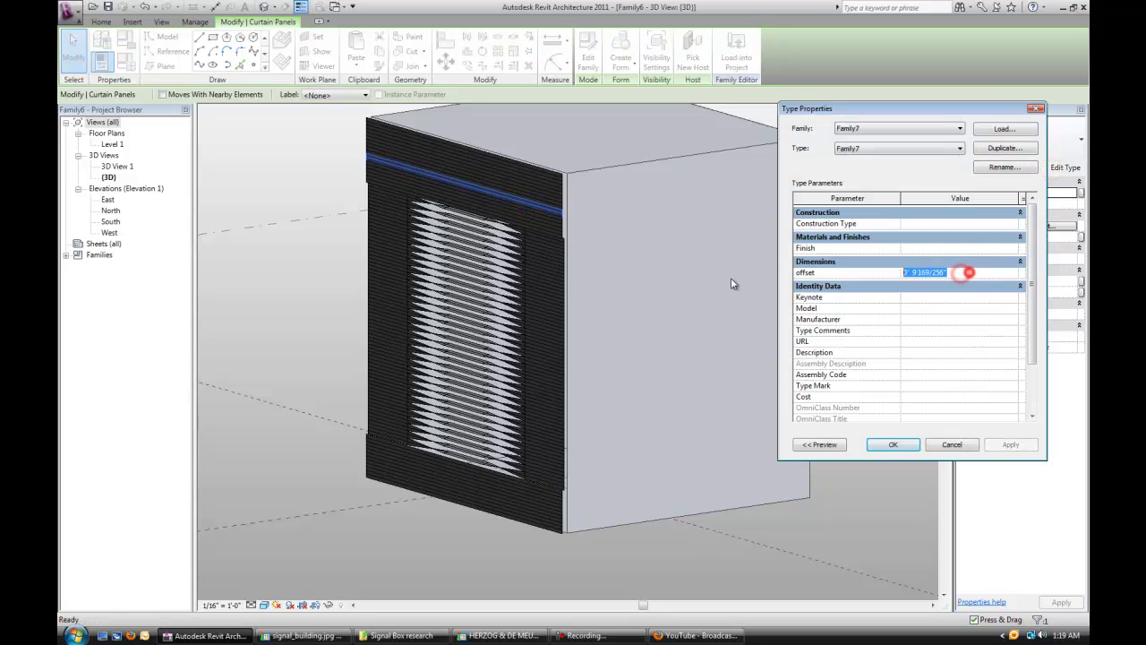
text(6)
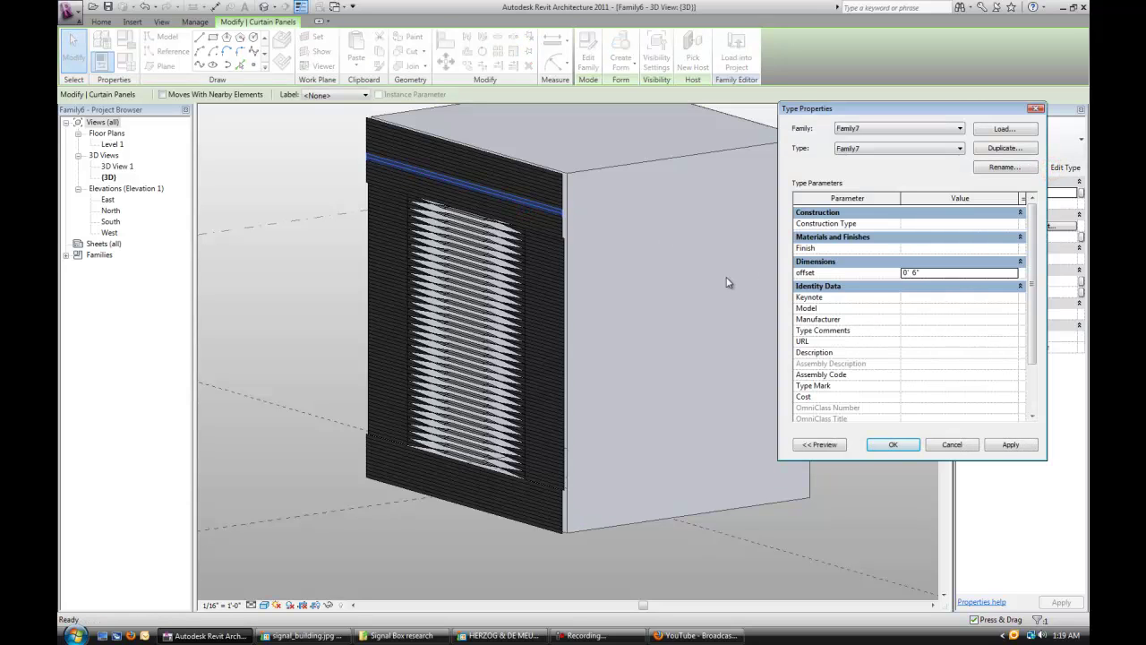
click(1010, 445)
click(892, 445)
key(Escape)
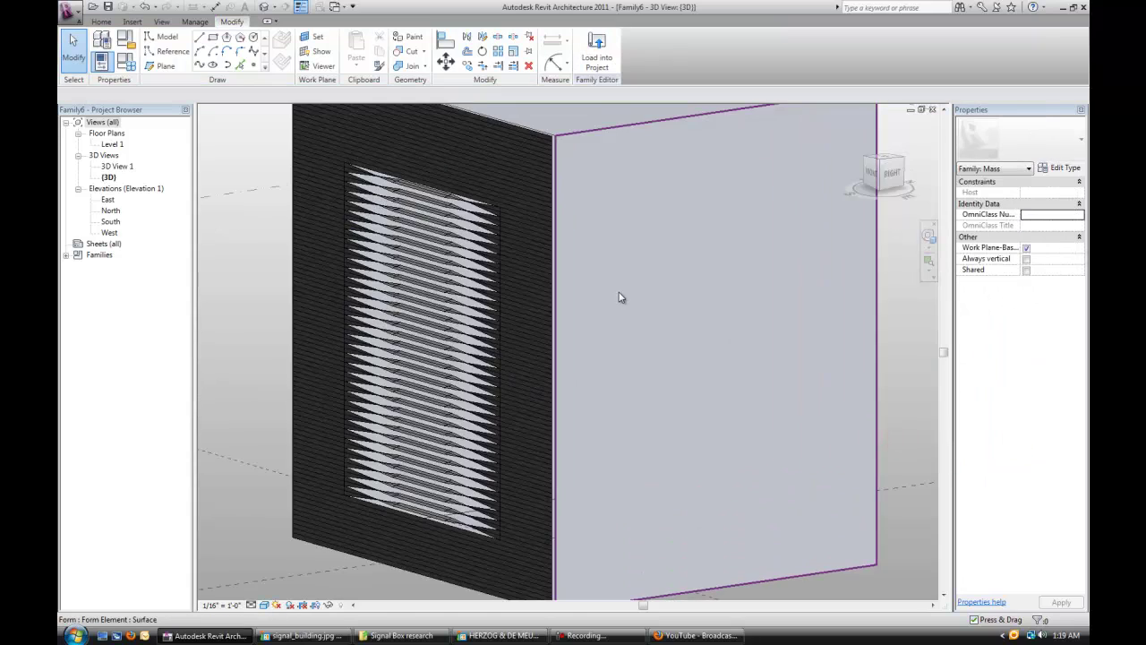
Step: Examine the facade louvers against the signal_building.jpg reference photo, returning to the Revit mass model
shift+middle_drag(647, 324, 628, 307)
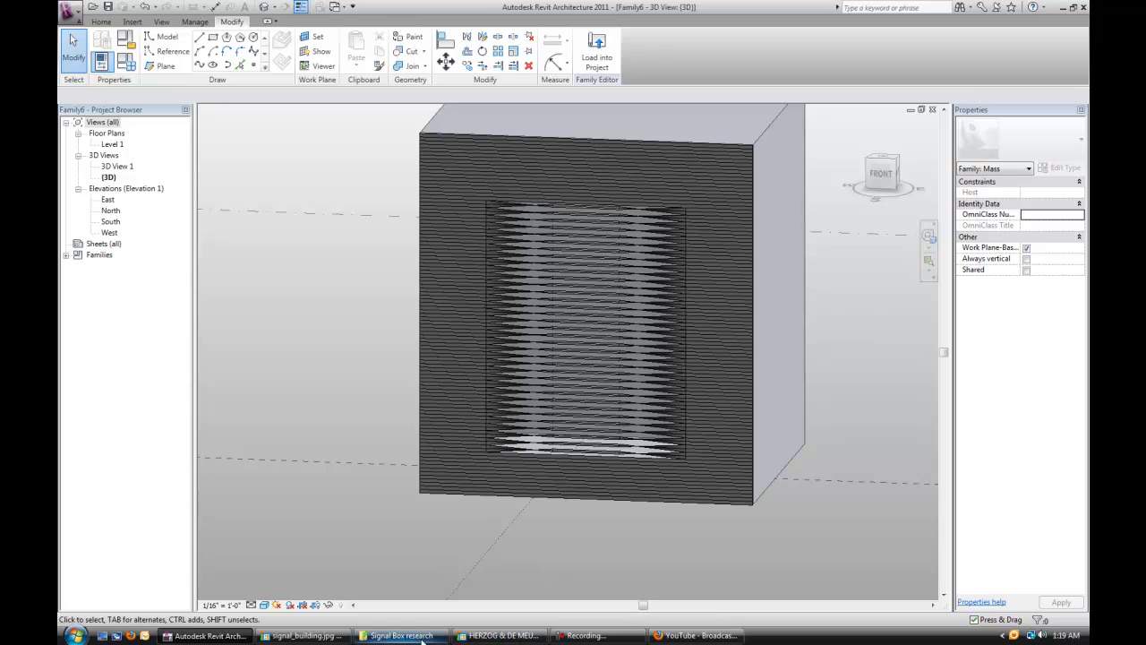
click(303, 635)
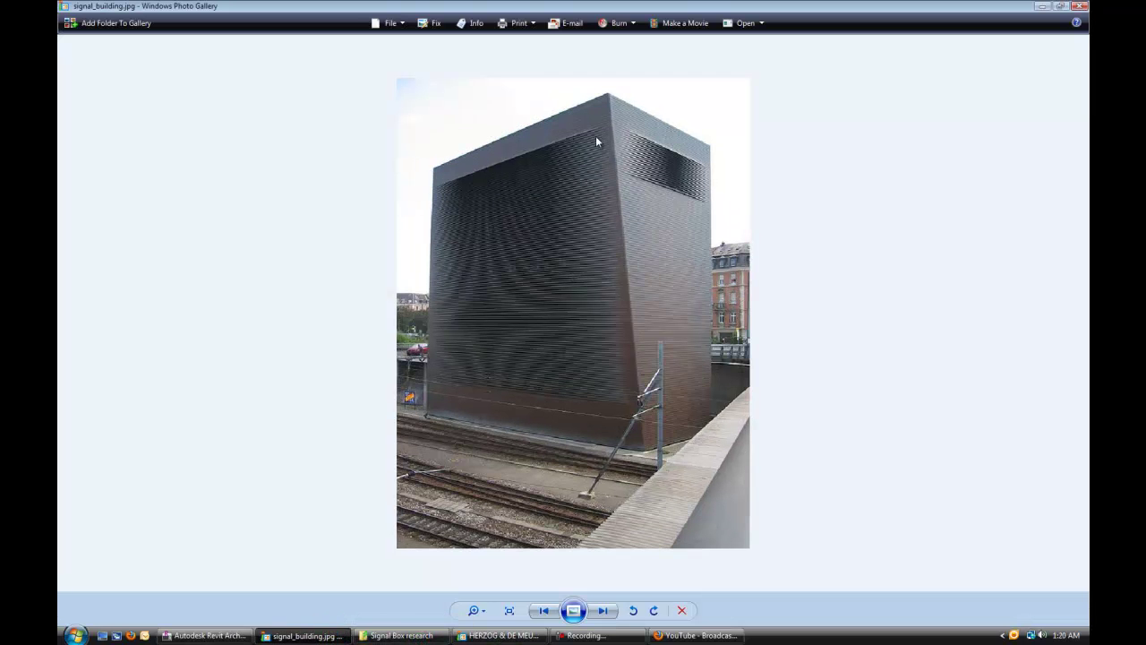
click(208, 634)
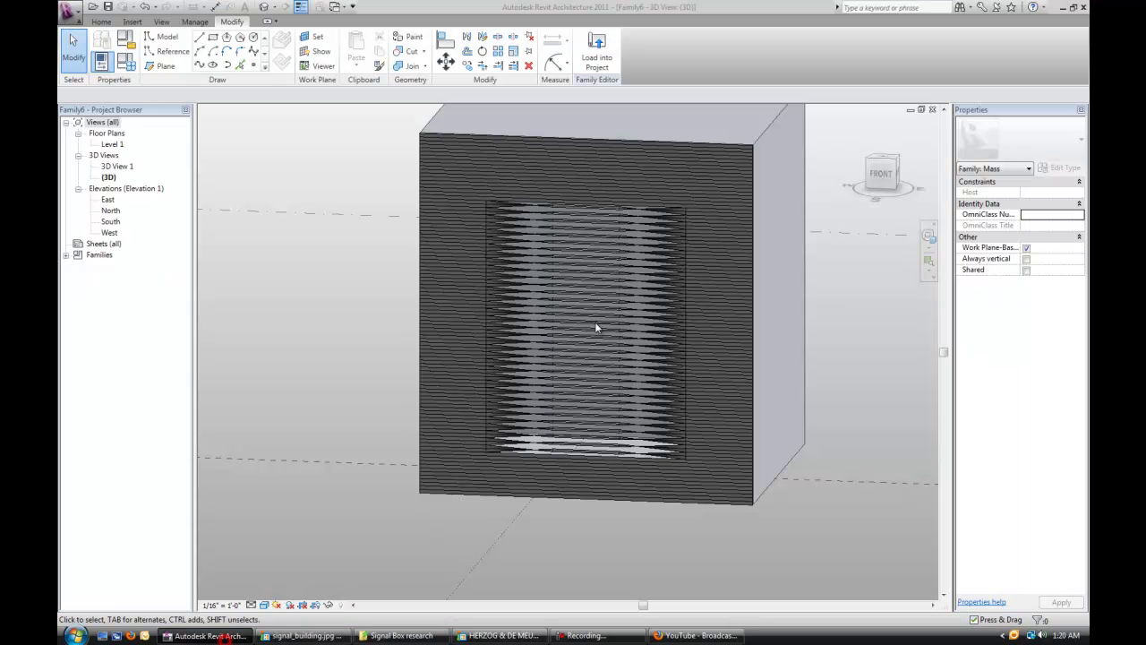
click(660, 272)
shift+middle_drag(675, 319, 647, 302)
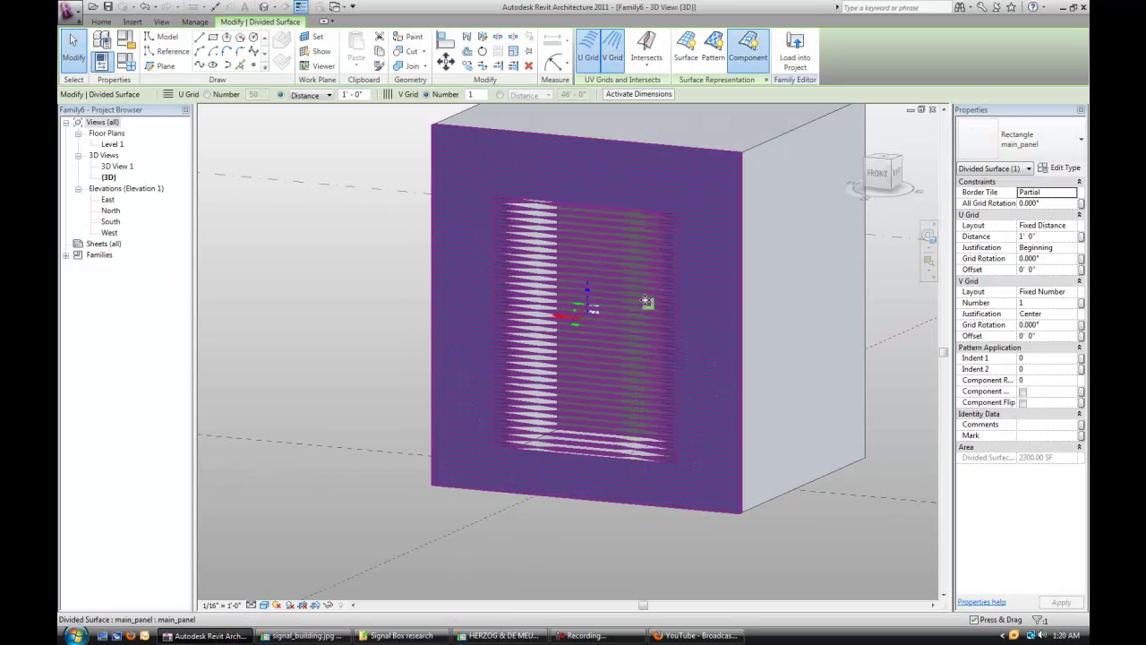
key(Escape)
scroll(662, 294, up, 2)
key(Escape)
Step: Set point_2 to 0.1 and point_5 to 0.9 in the type properties of the main_panel curtain panels
click(746, 255)
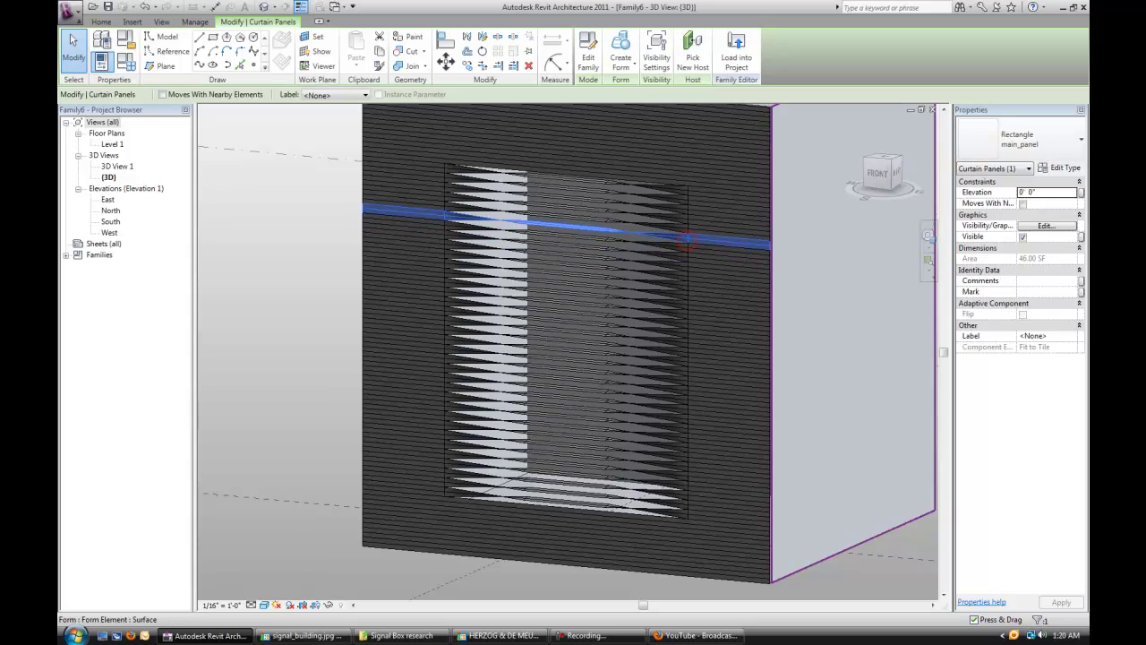
click(1064, 168)
drag(889, 110, 783, 97)
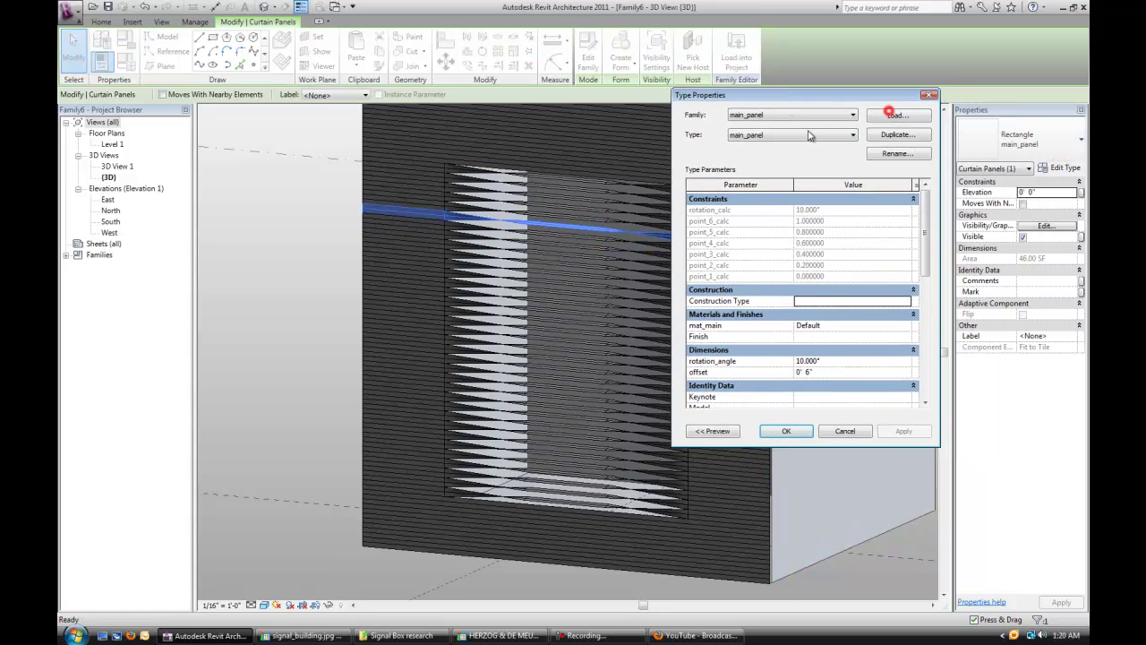
drag(925, 235, 928, 376)
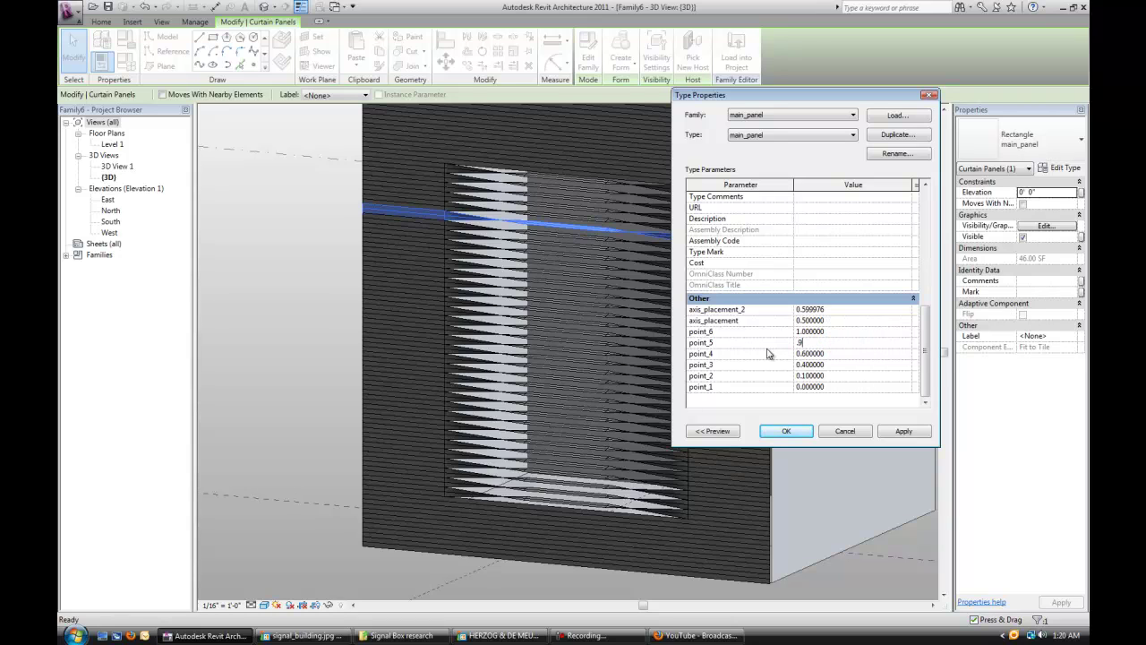
click(904, 430)
click(794, 432)
scroll(791, 379, down, 3)
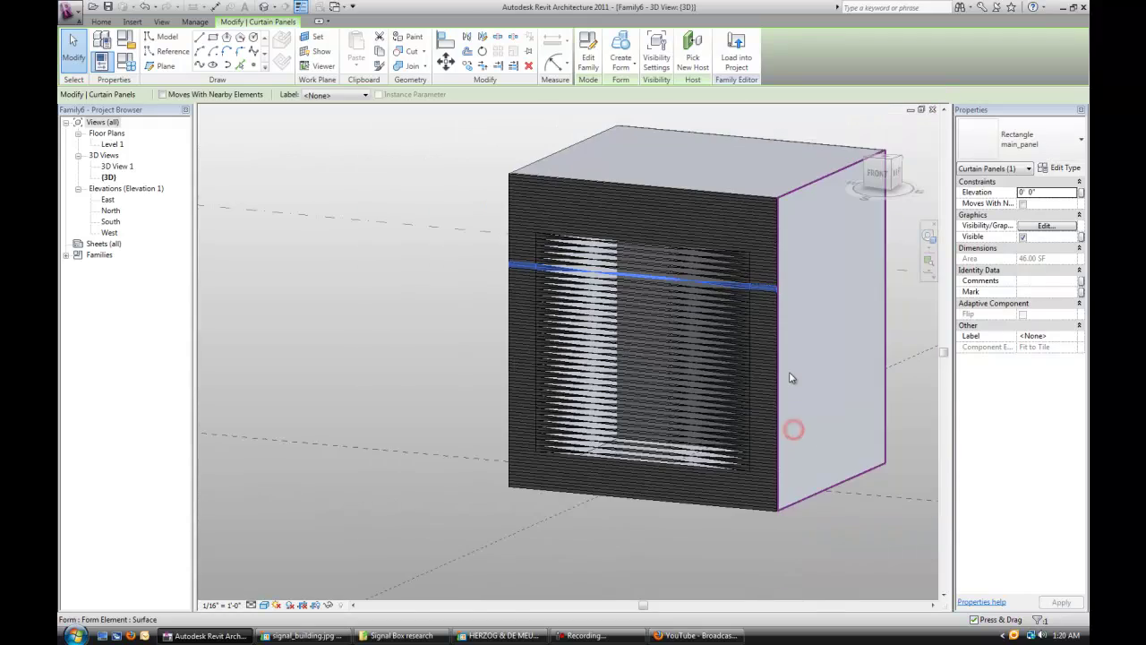
key(Escape)
scroll(706, 315, up, 1)
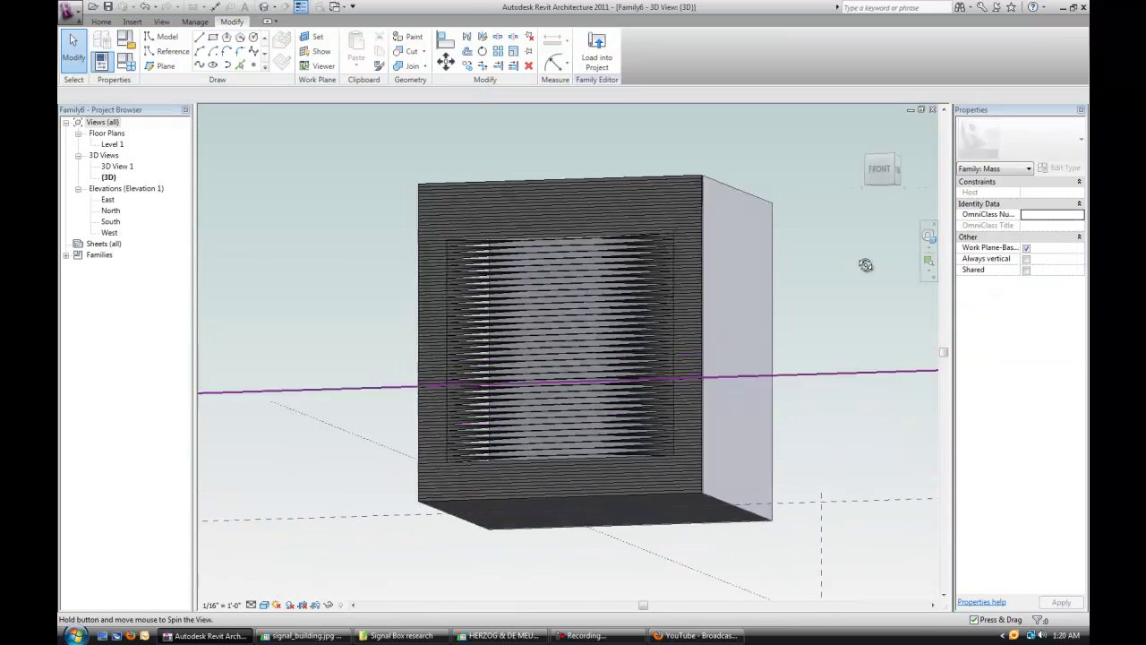